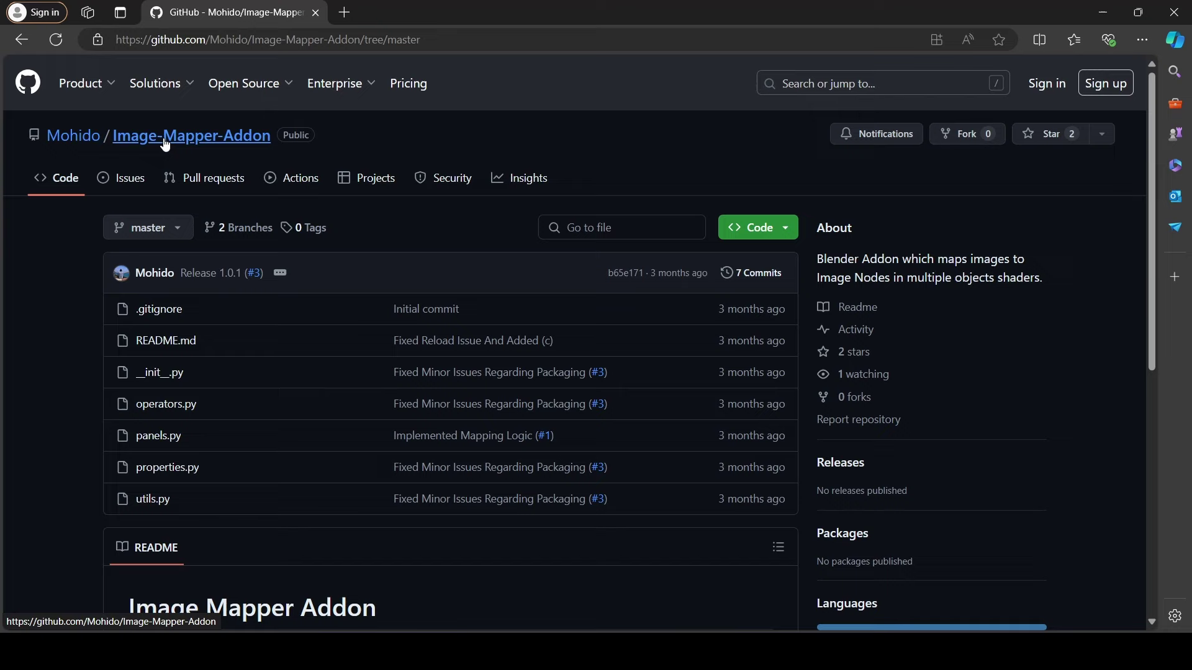
# Skim the Image-Mapper-Addon README, then minimize the browser to show the D:\Temp\Numbers images.
pyautogui.scroll(-4, 497, 366)
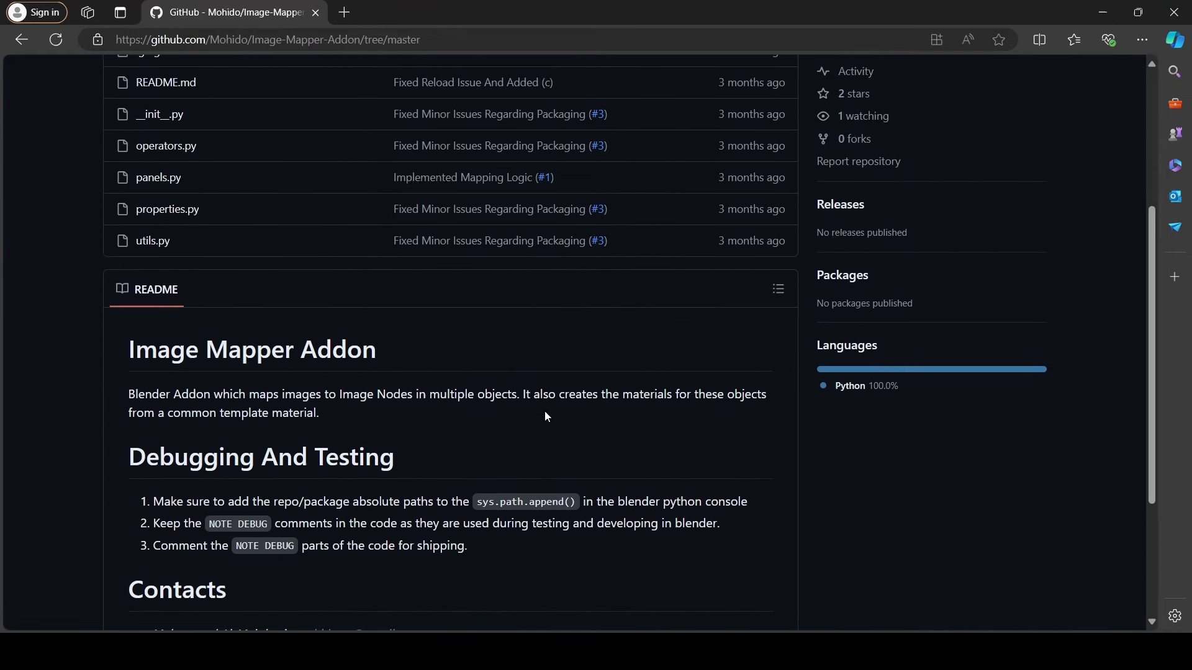
pyautogui.scroll(4, 545, 411)
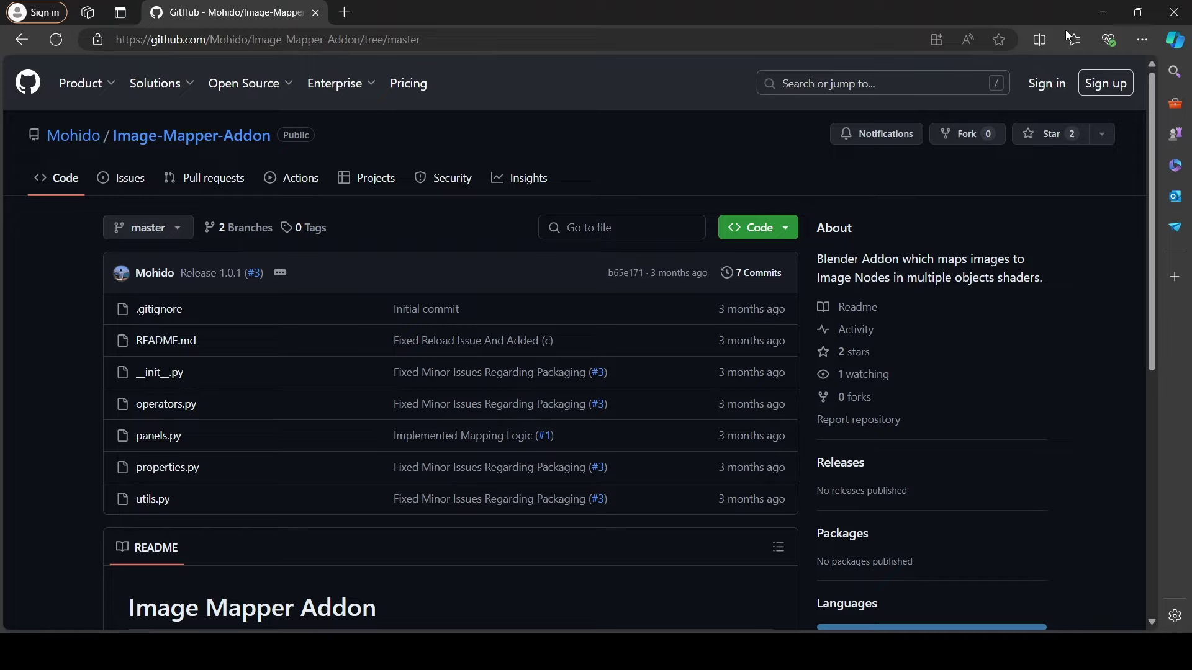
pyautogui.click(1103, 13)
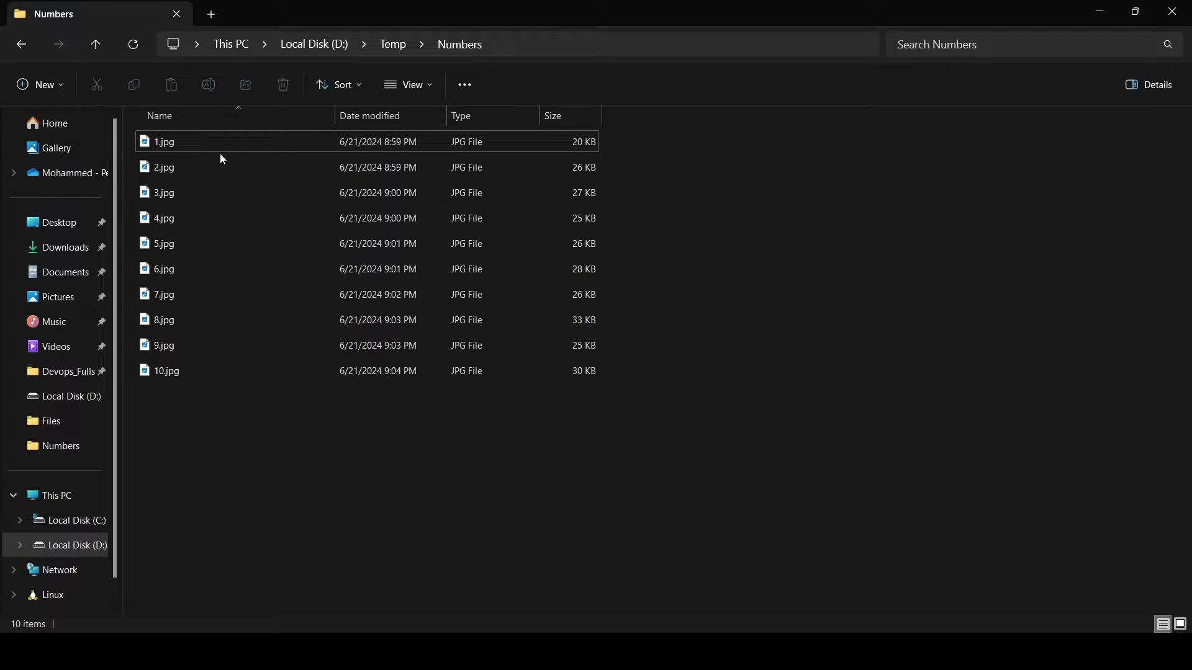
pyautogui.doubleClick(168, 146)
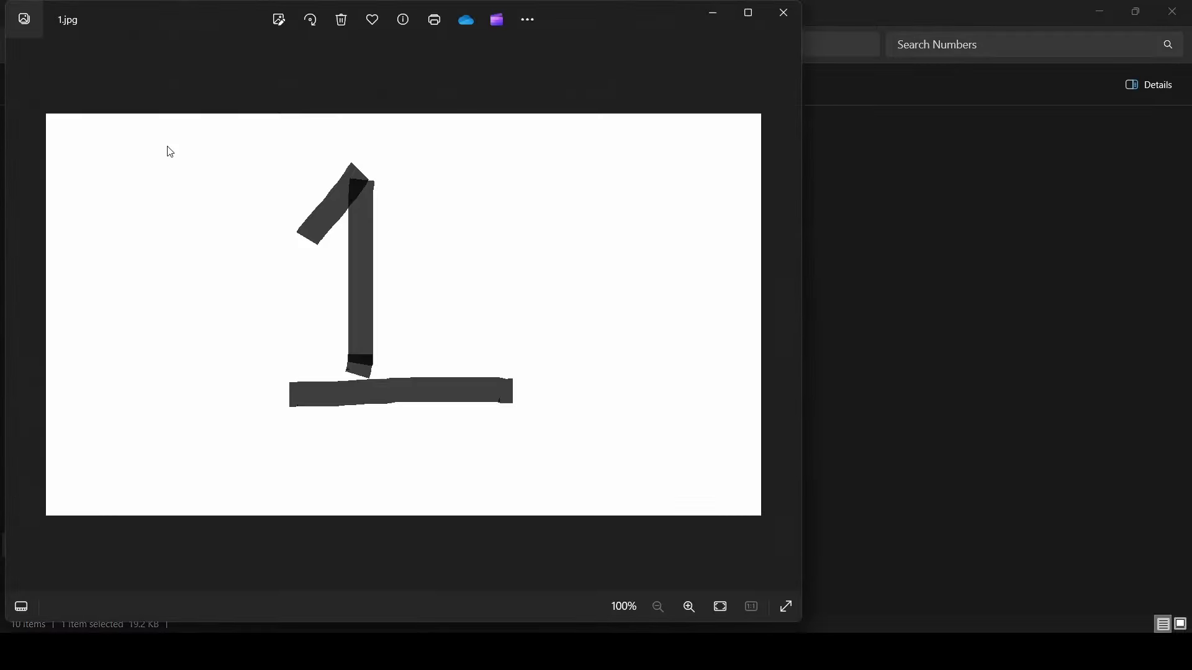
pyautogui.press('Right')
pyautogui.press('Right')
pyautogui.press('Right')
pyautogui.press('Right')
pyautogui.press('Right')
pyautogui.press('Right')
pyautogui.press('Right')
pyautogui.press('Right')
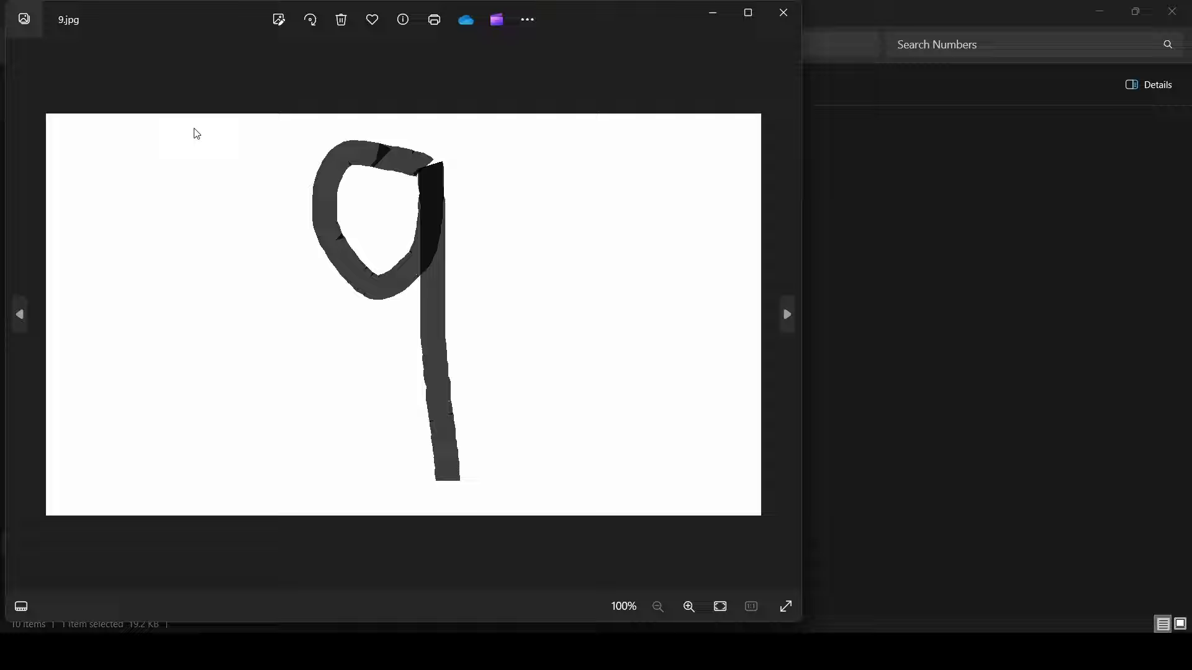
pyautogui.press('Right')
pyautogui.click(781, 17)
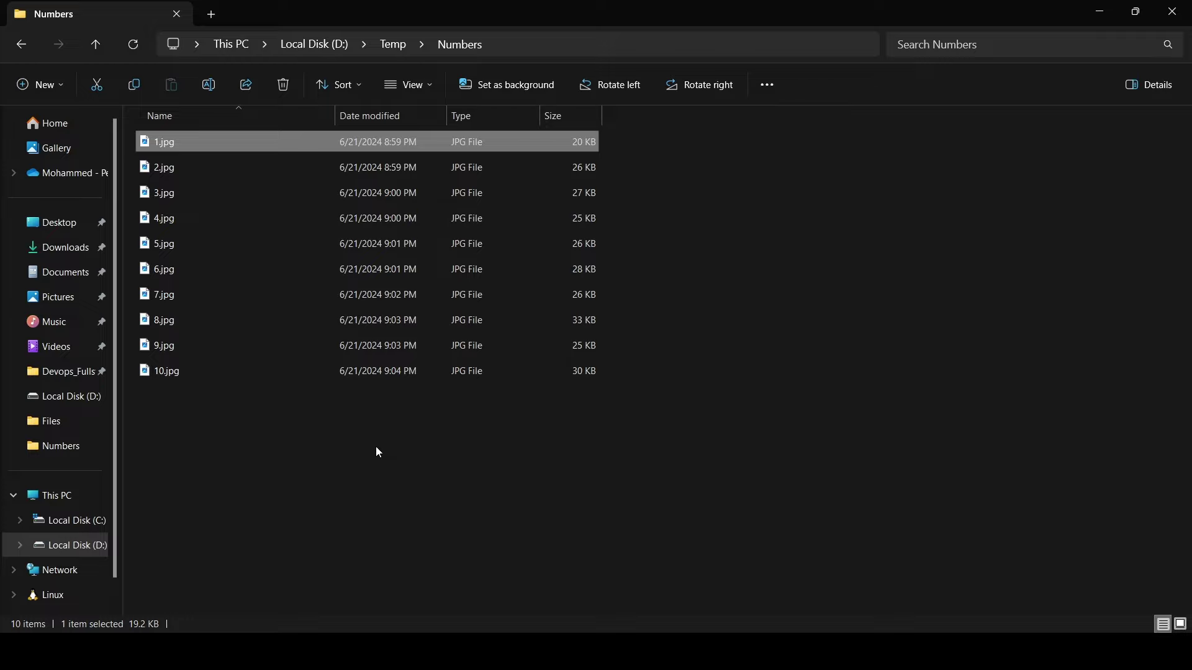
pyautogui.moveTo(379, 452); pyautogui.dragTo(251, 165)
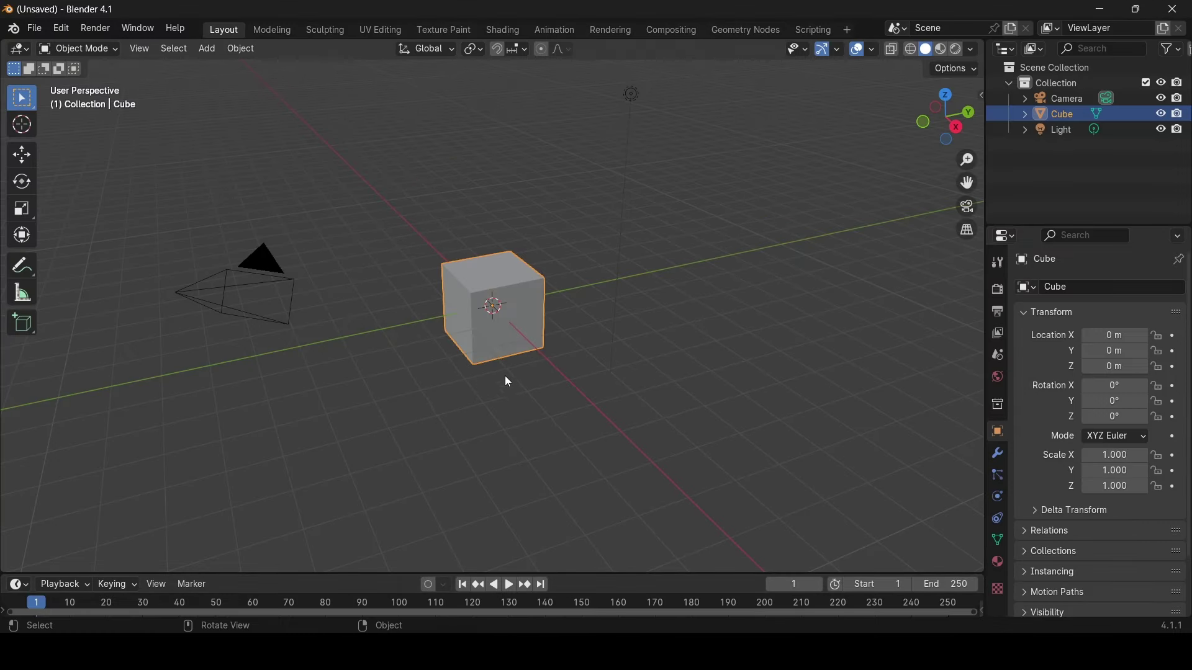
# Delete the default camera, cube and light from the scene.
pyautogui.hotkey('shift', 'a')
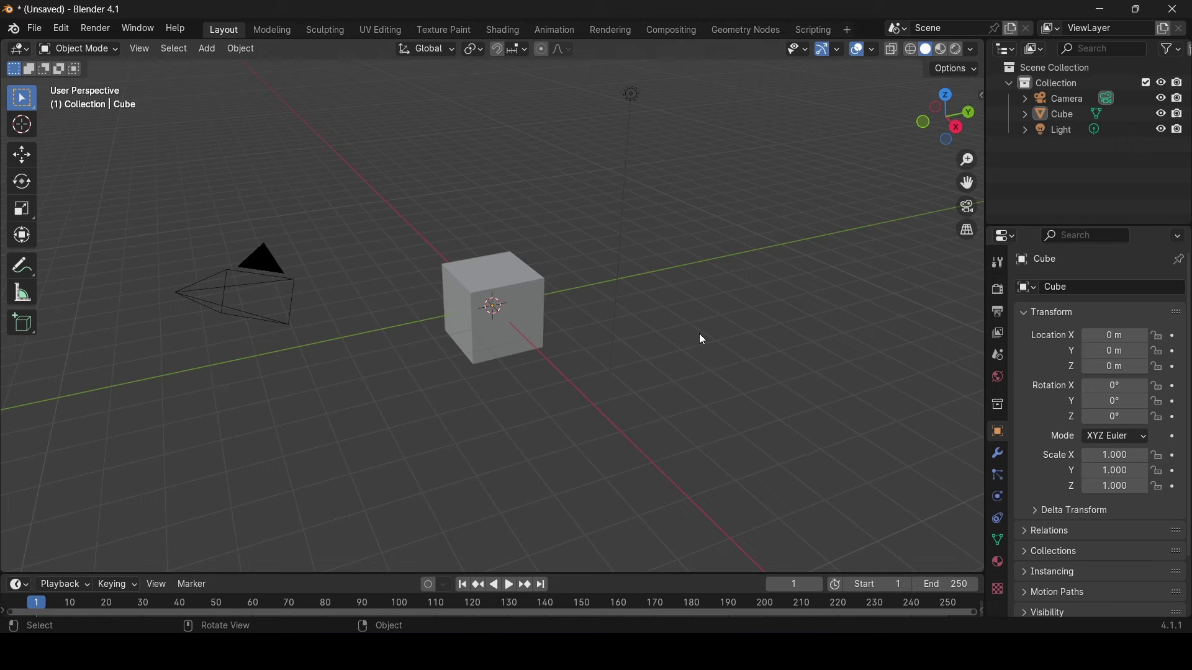
pyautogui.press('a')
pyautogui.press('x')
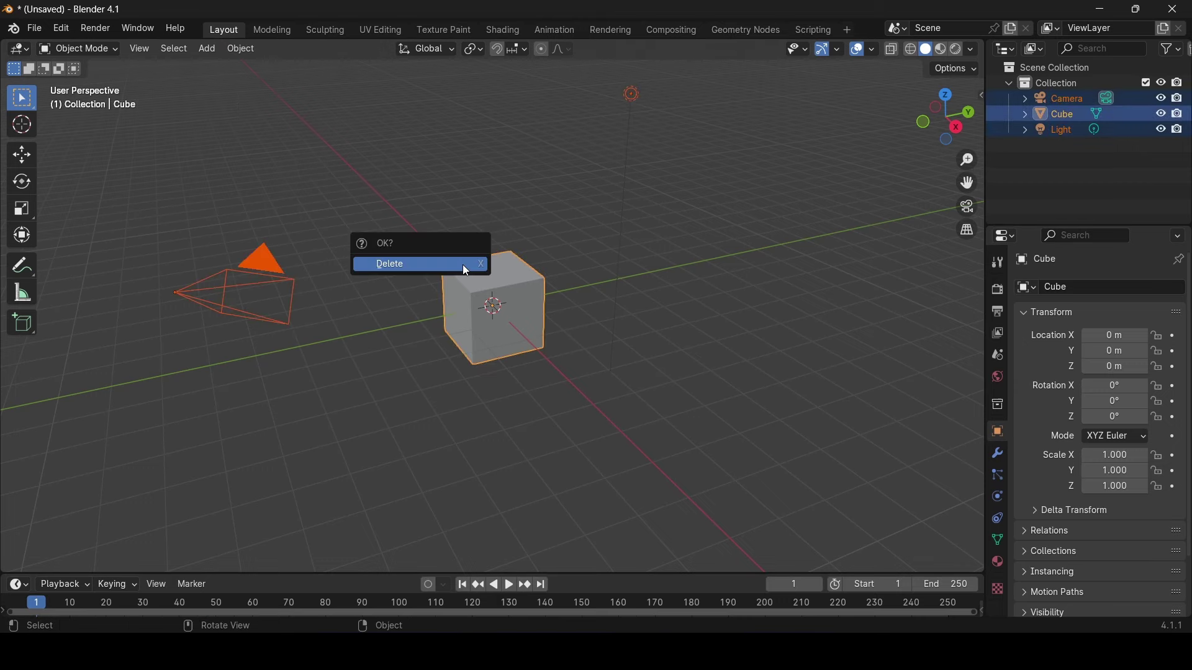
pyautogui.click(463, 264)
# Add a plane at the origin and rotate it 90° about X so it stands upright.
pyautogui.hotkey('shift', 'a')
pyautogui.click(586, 280)
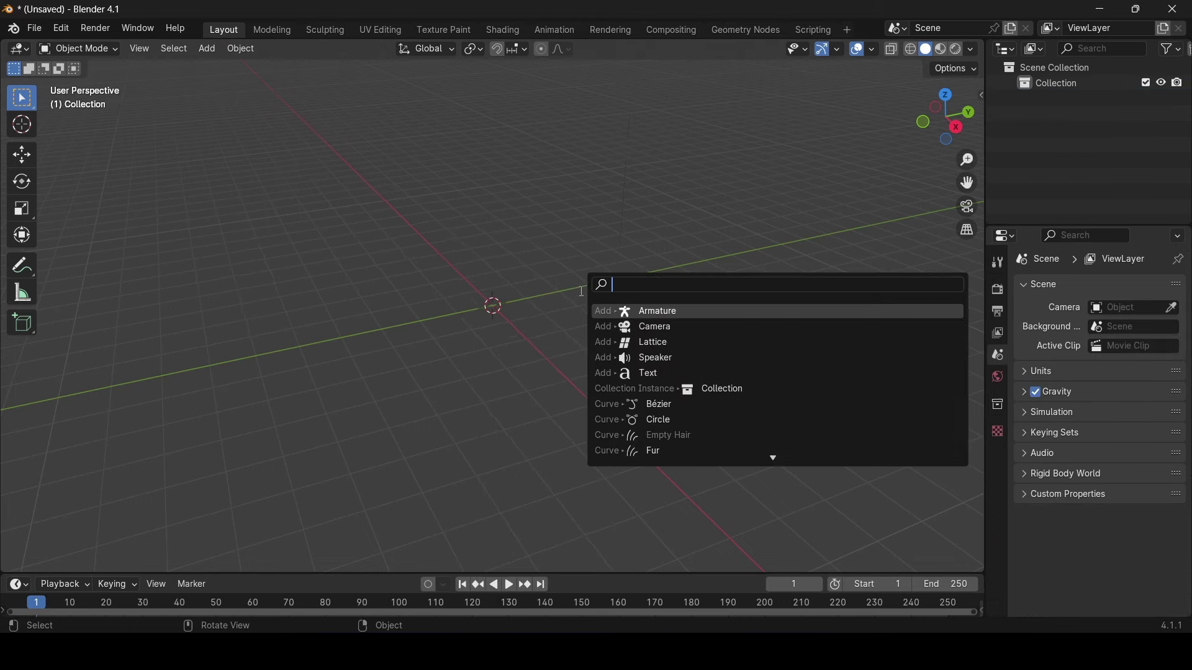
pyautogui.press('Escape')
pyautogui.hotkey('shift', 'a')
pyautogui.moveTo(447, 297)
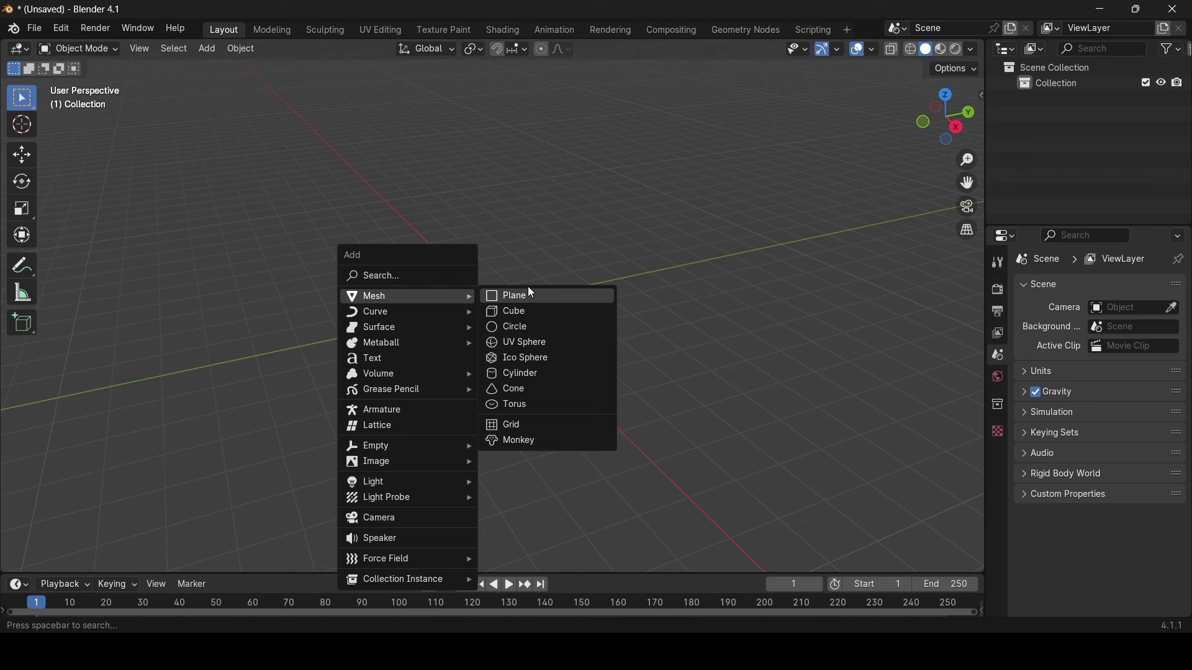
pyautogui.click(530, 291)
pyautogui.write('rx')
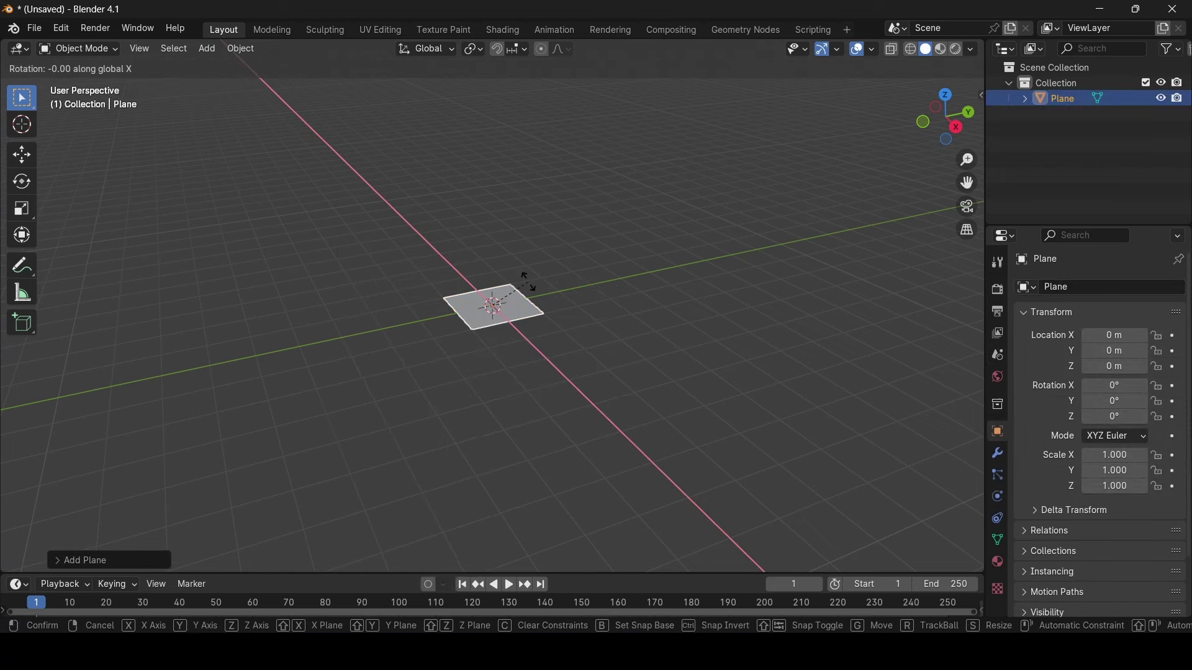
pyautogui.write('90')
pyautogui.press('Return')
pyautogui.moveTo(541, 280); pyautogui.dragTo(627, 396, button='middle')
# Duplicate the plane repeatedly, offsetting each copy along the Y axis.
pyautogui.hotkey('shift', 'd')
pyautogui.press('y')
pyautogui.click(614, 405)
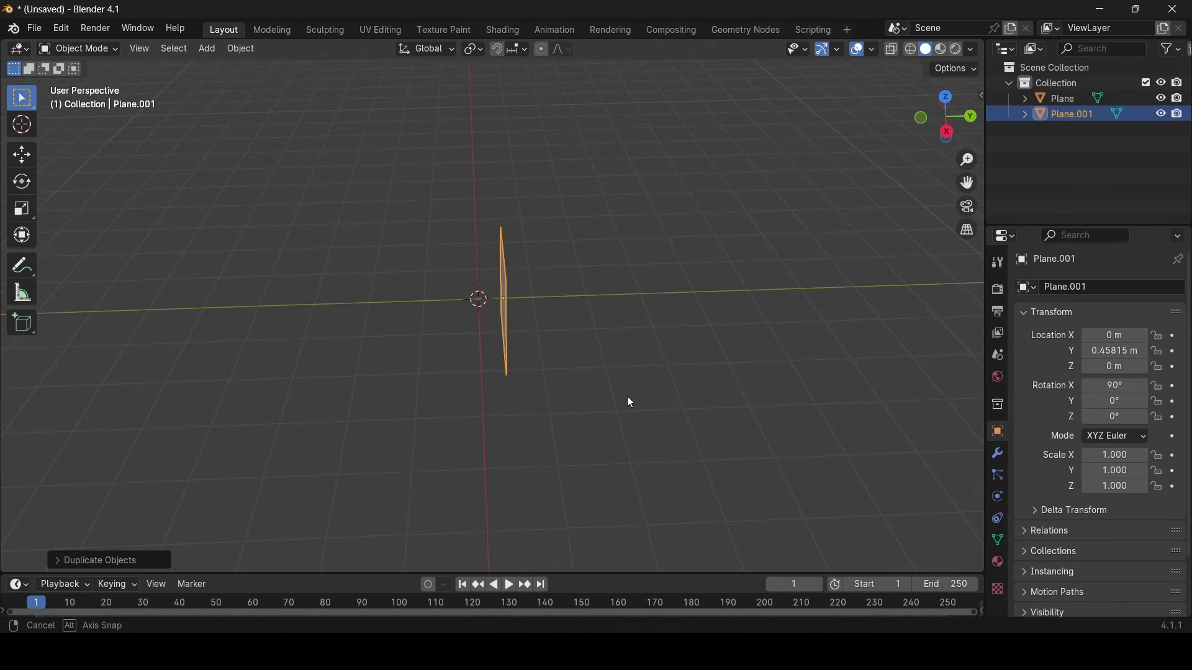
pyautogui.hotkey('shift', 'd')
pyautogui.press('y')
pyautogui.click(764, 355)
pyautogui.hotkey('shift', 'r')
pyautogui.hotkey('shift', 'r')
pyautogui.hotkey('shift', 'r')
pyautogui.hotkey('shift', 'r')
pyautogui.hotkey('shift', 'r')
pyautogui.hotkey('shift', 'r')
pyautogui.hotkey('shift', 'r')
pyautogui.hotkey('shift', 'r')
pyautogui.hotkey('shift', 'r')
pyautogui.hotkey('shift', 'r')
pyautogui.hotkey('shift', 'r')
pyautogui.hotkey('shift', 'r')
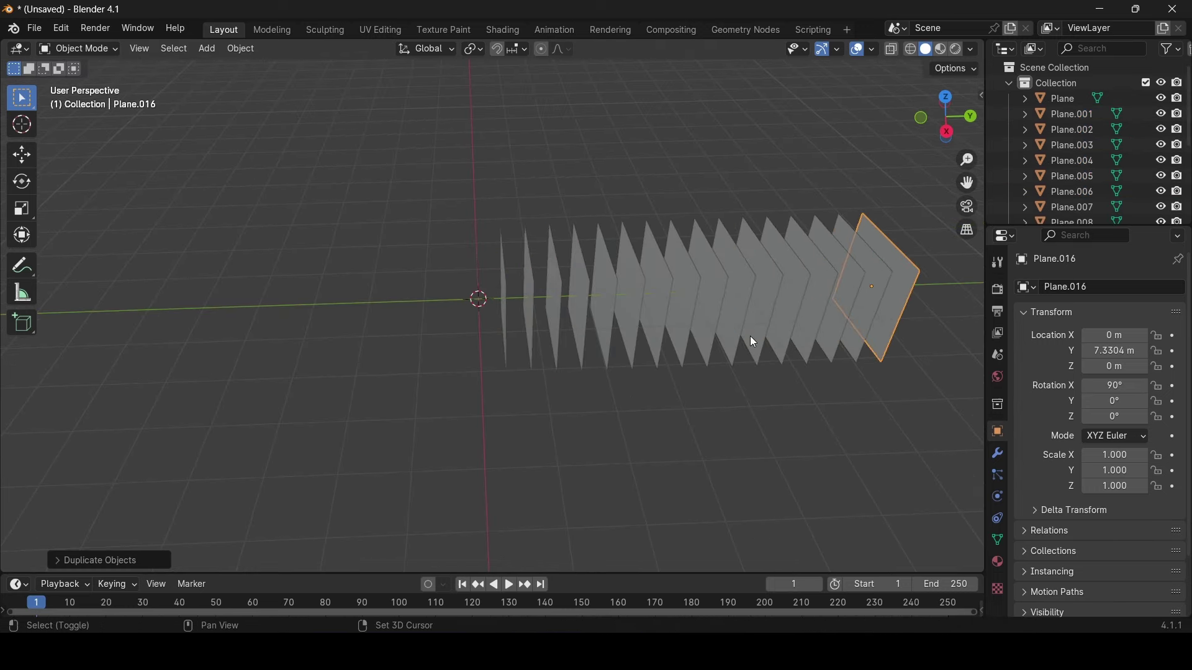
pyautogui.moveTo(750, 336); pyautogui.dragTo(777, 355, button='middle')
pyautogui.hotkey('shift', 'r')
pyautogui.hotkey('shift', 'r')
# Select the surplus copies Plane.005 through Plane.016 in the Outliner.
pyautogui.scroll(-4, 1108, 159)
pyautogui.scroll(5, 1108, 159)
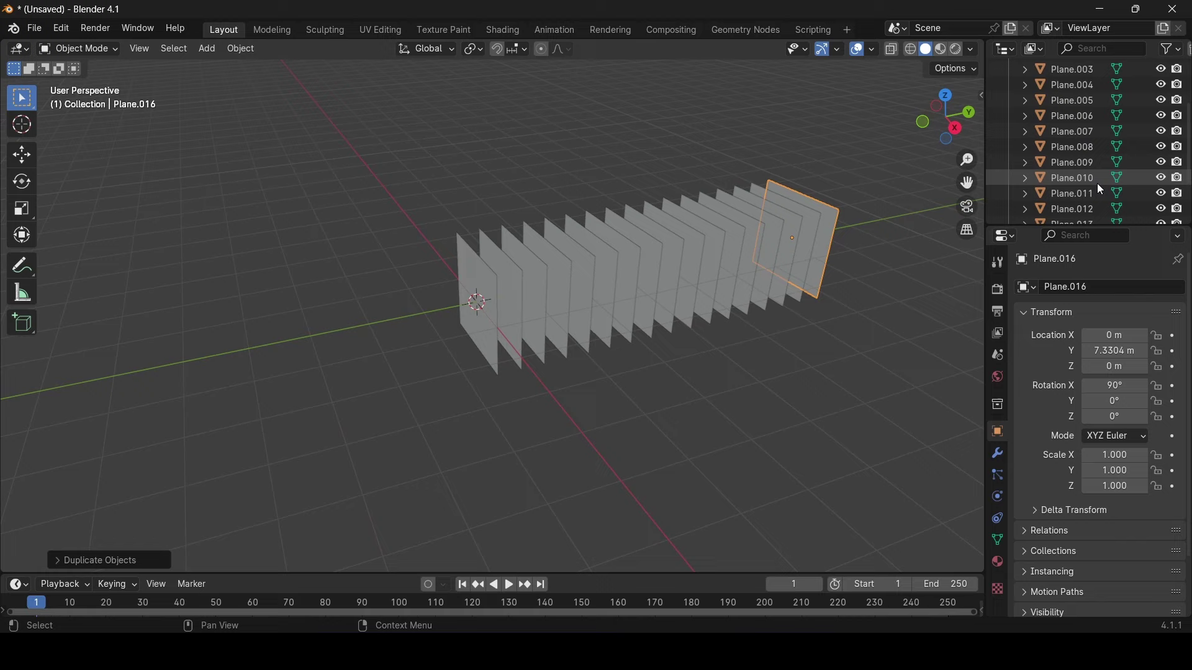
pyautogui.keyDown('shift'); pyautogui.click(1078, 132); pyautogui.keyUp('shift')
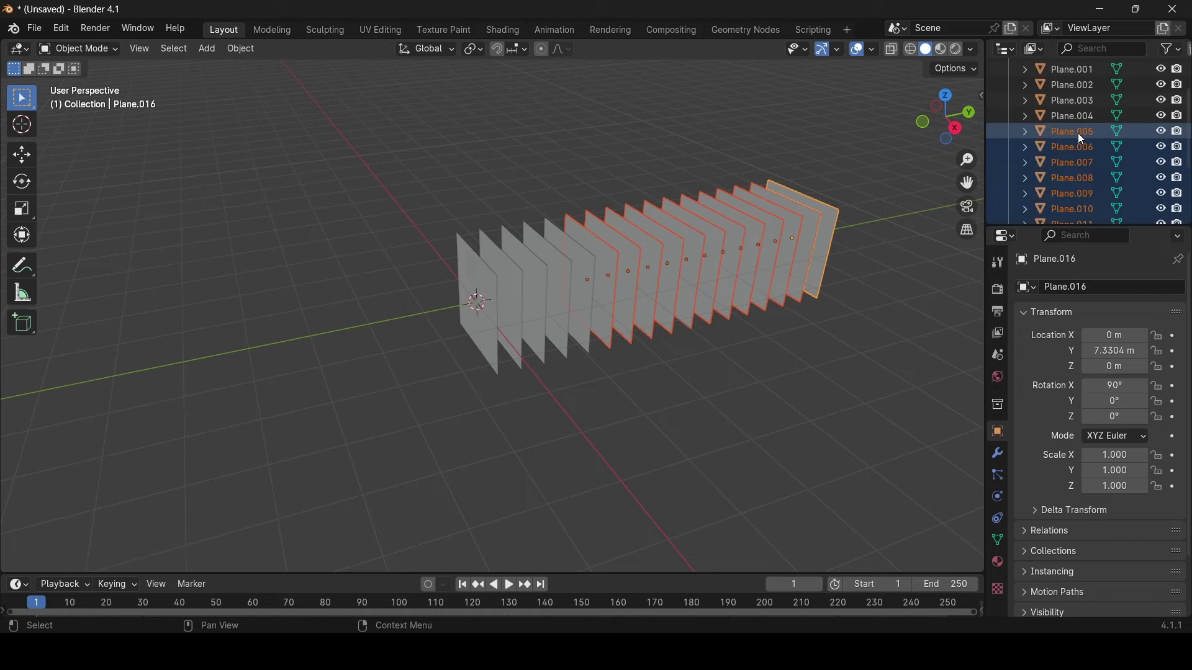
# Delete the surplus planes and orbit the view to face the remaining five.
pyautogui.press('x')
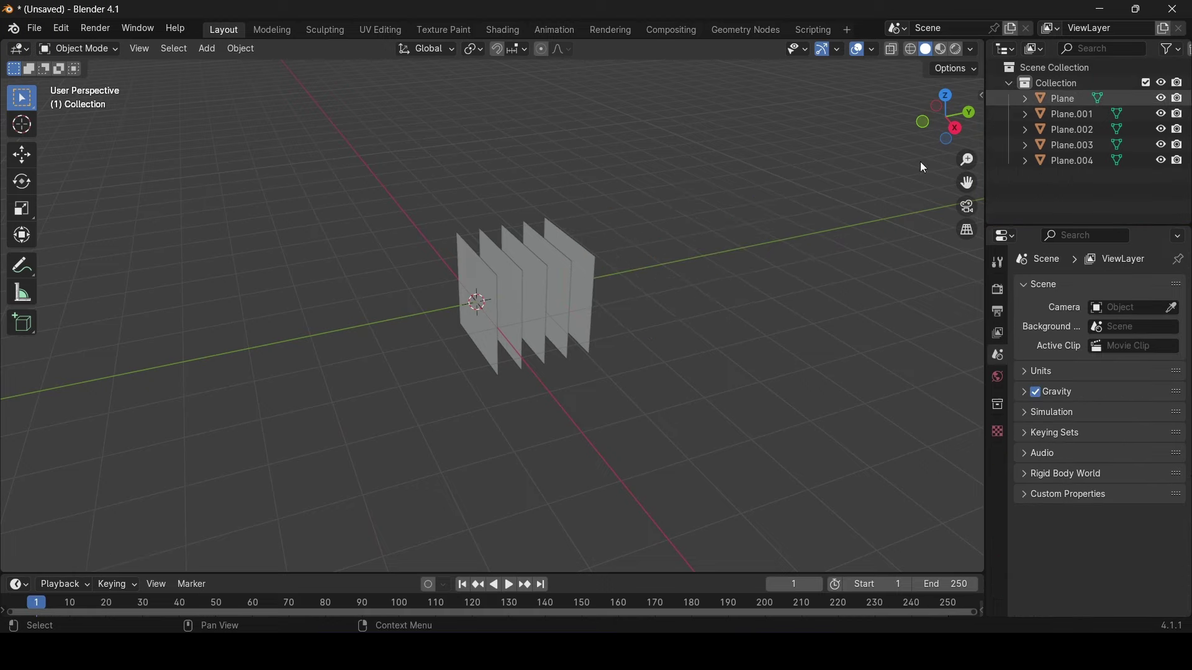
pyautogui.moveTo(920, 162); pyautogui.dragTo(681, 361, button='middle')
pyautogui.moveTo(364, 192); pyautogui.dragTo(612, 357)
pyautogui.moveTo(612, 356); pyautogui.dragTo(460, 337, button='middle')
pyautogui.scroll(3, 678, 450)
pyautogui.moveTo(636, 300); pyautogui.dragTo(467, 338, button='middle')
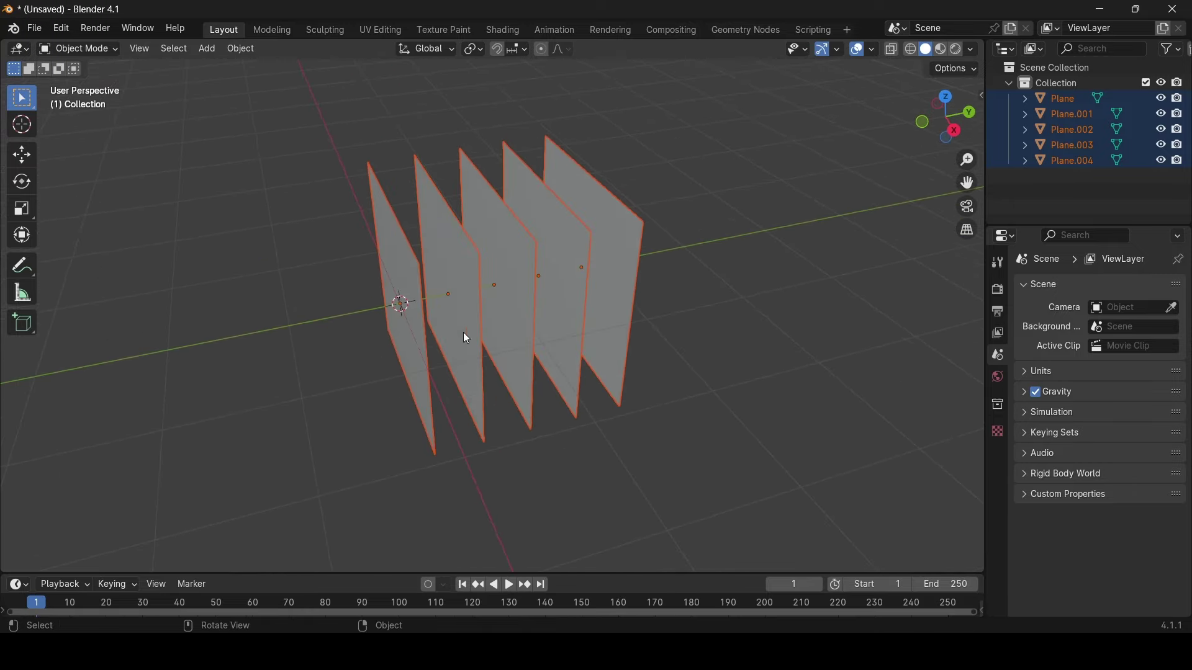
# Select only the first plane and assign it the existing material named Material.
pyautogui.click(391, 270)
pyautogui.click(1000, 376)
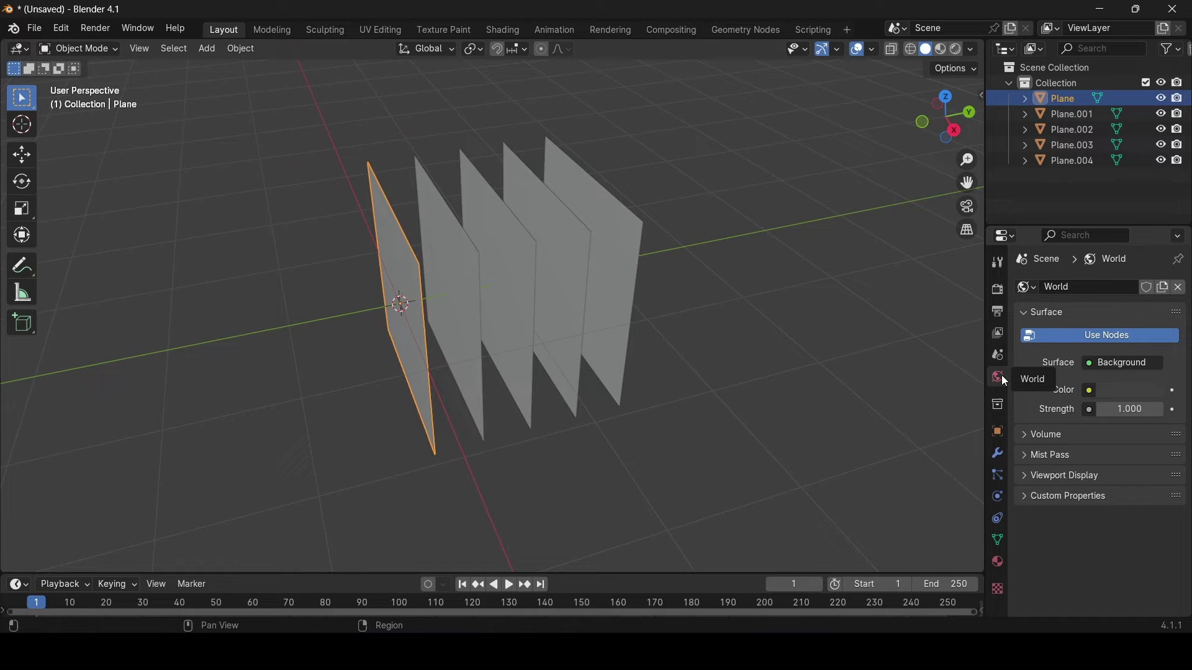
pyautogui.click(999, 563)
pyautogui.moveTo(419, 282); pyautogui.dragTo(615, 374, button='middle')
pyautogui.click(1026, 354)
pyautogui.click(890, 377)
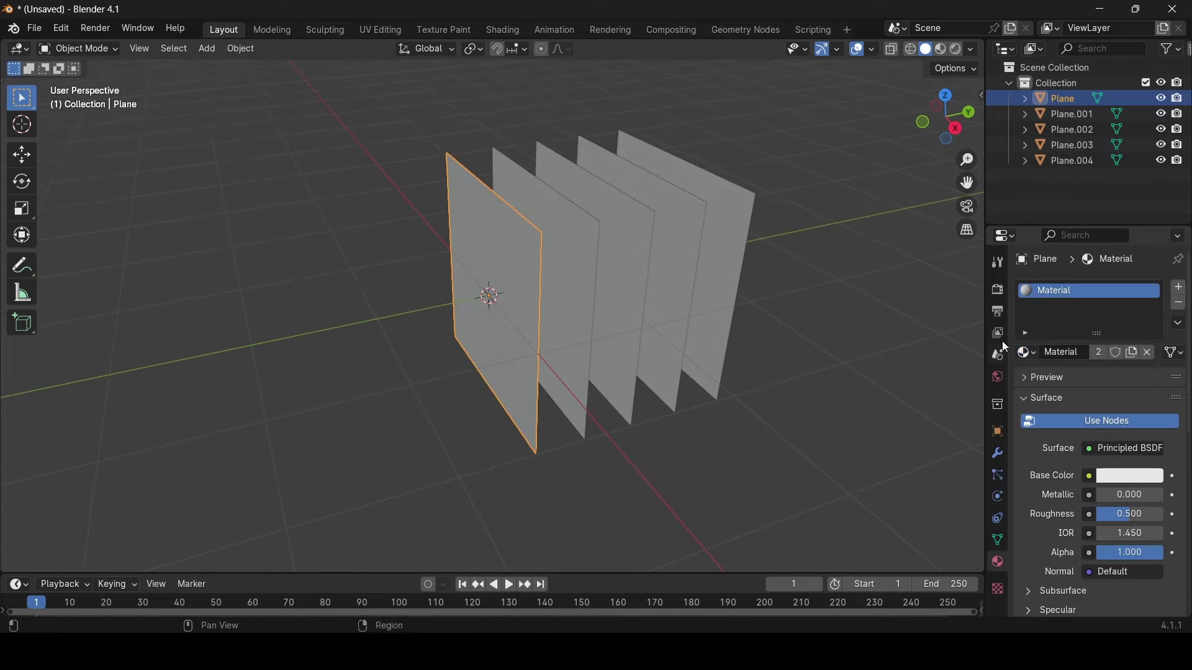
# In the Shading workspace, add Texture Coordinate, Mapping and Image Texture nodes with Ctrl+T.
pyautogui.click(507, 31)
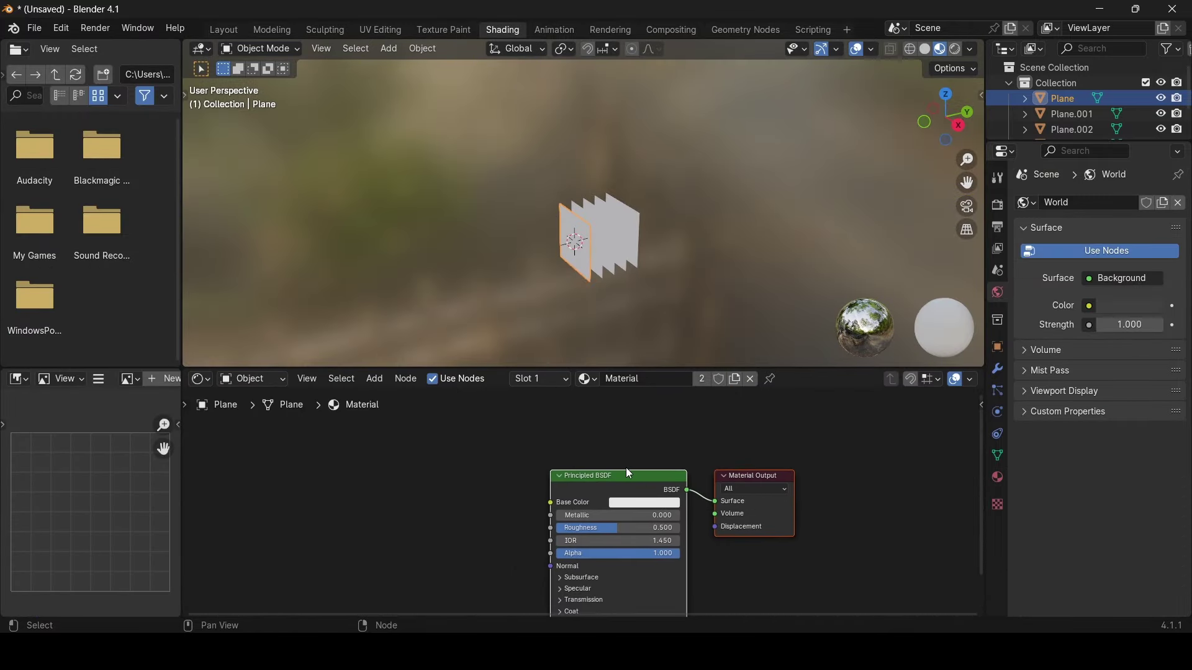
pyautogui.moveTo(628, 473); pyautogui.dragTo(825, 457, button='middle')
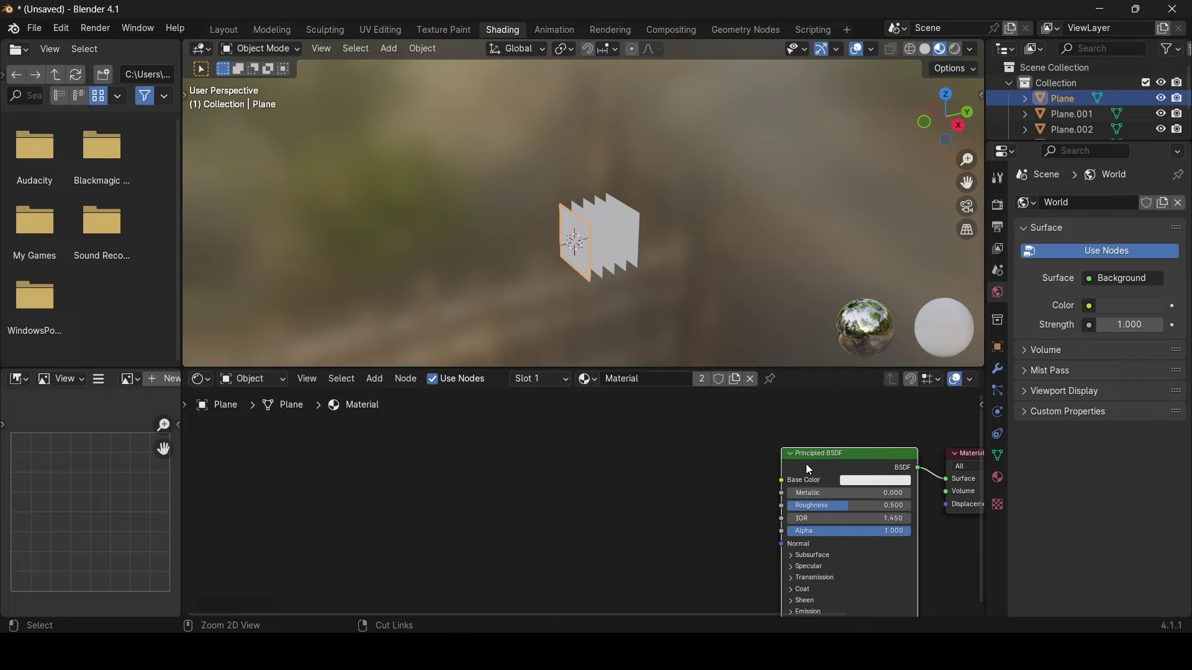
pyautogui.hotkey('ctrl', 't')
# Move the three new texture nodes left and place the Image Texture node above the others.
pyautogui.moveTo(806, 464); pyautogui.dragTo(898, 432, button='middle')
pyautogui.moveTo(485, 459); pyautogui.dragTo(802, 526)
pyautogui.press('g')
pyautogui.click(624, 447)
pyautogui.moveTo(624, 447); pyautogui.dragTo(651, 417)
pyautogui.moveTo(721, 542); pyautogui.dragTo(720, 501, button='middle')
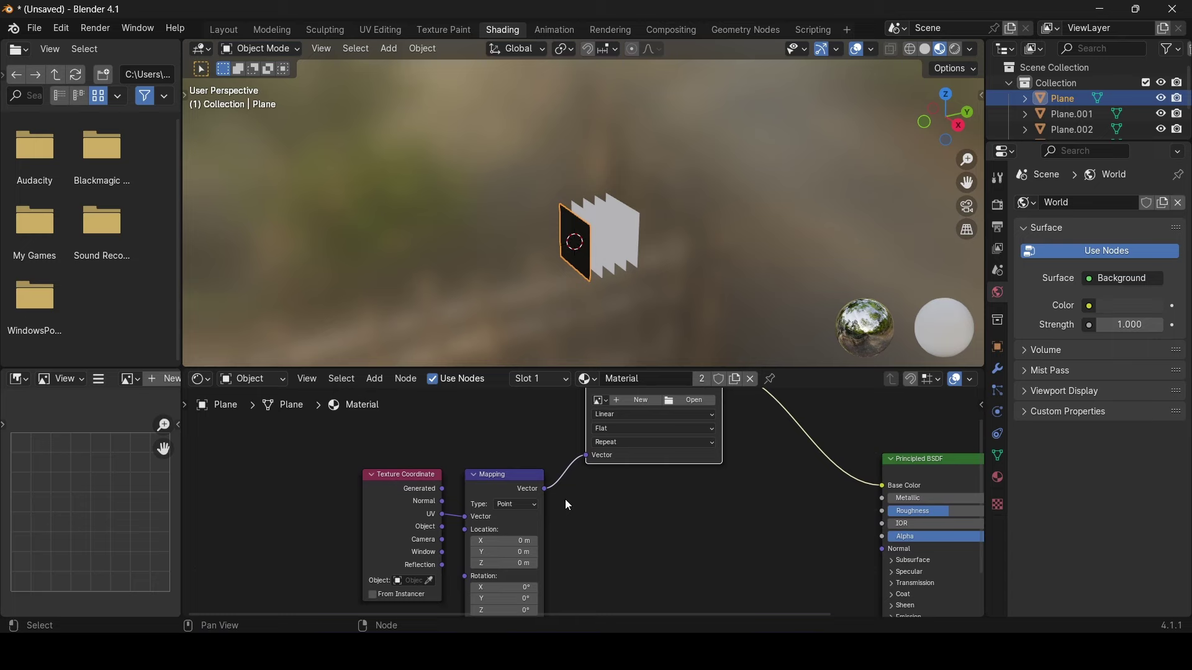
pyautogui.moveTo(568, 505); pyautogui.dragTo(580, 522, button='middle')
# Search the add-on preferences for 'wra' to check Node Wrangler is enabled.
pyautogui.click(65, 30)
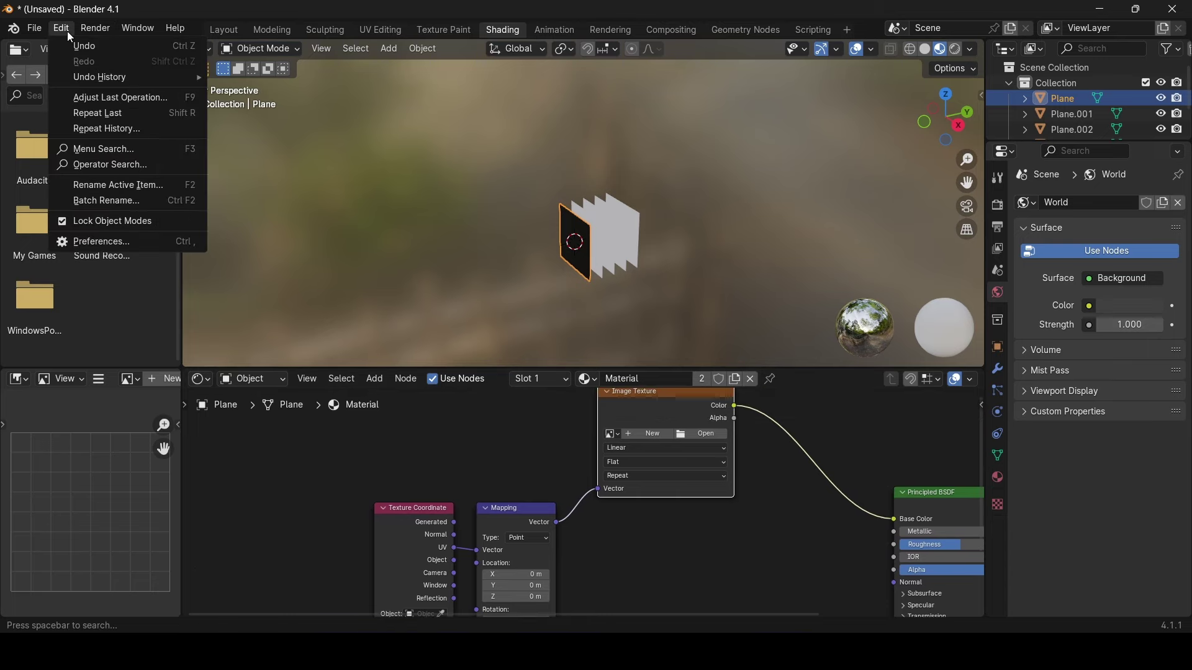
pyautogui.click(118, 241)
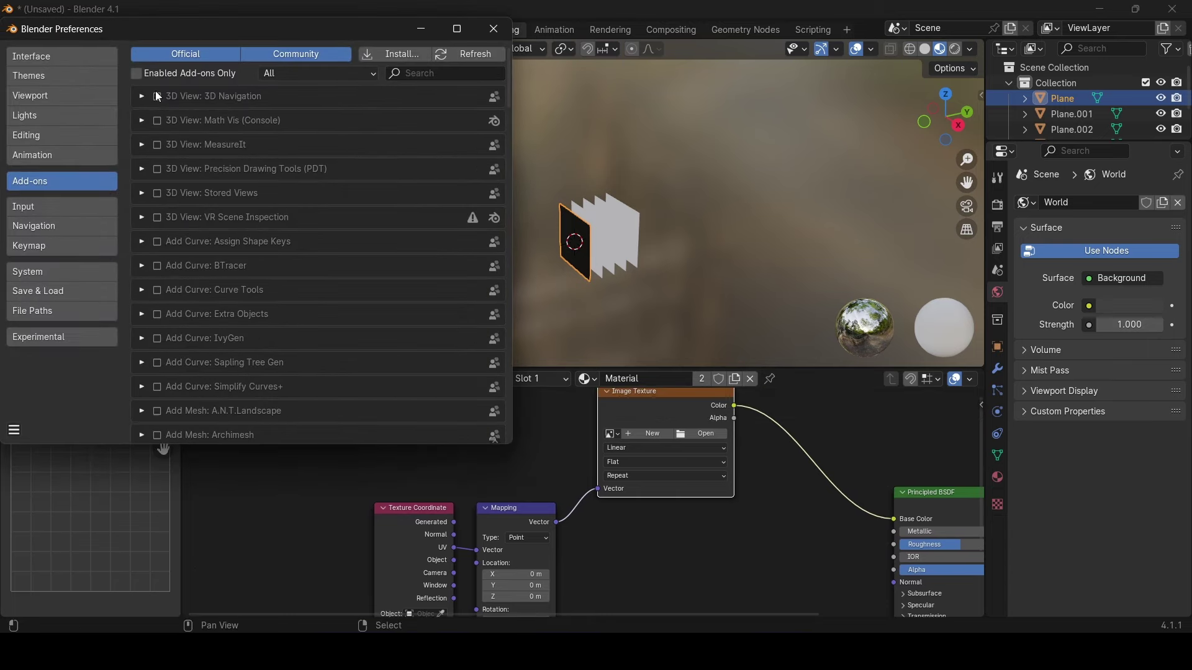
pyautogui.click(436, 74)
pyautogui.write('wr')
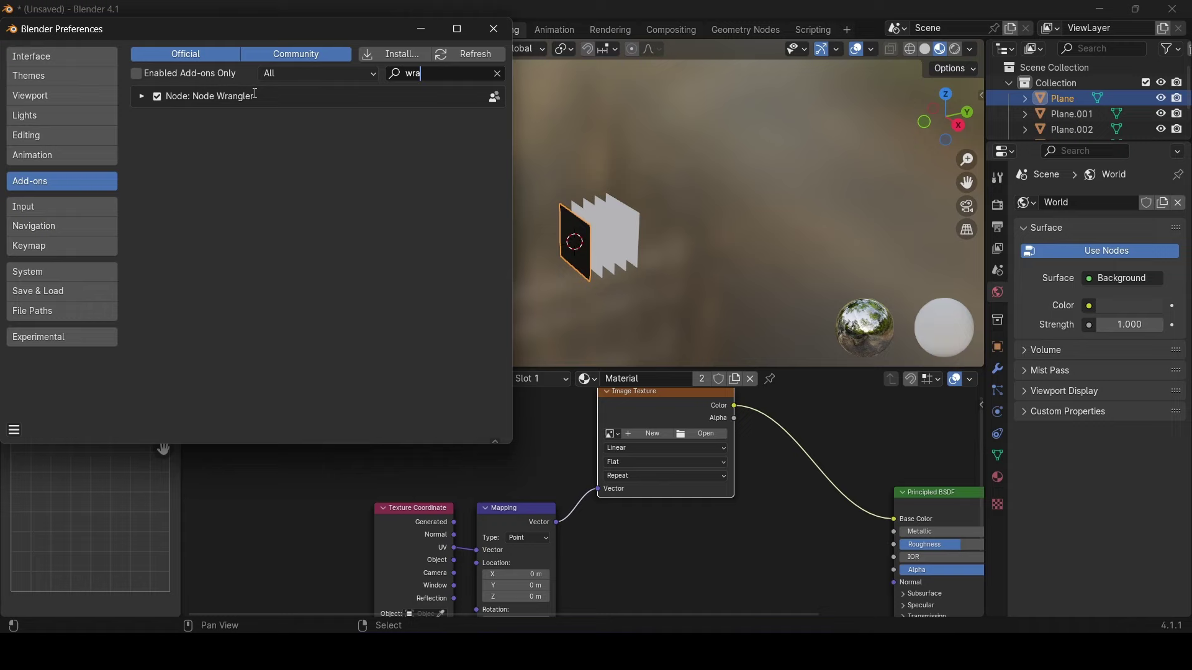
pyautogui.write('a')
# Close Preferences and add an Image Texture node fed by the Mapping Vector output.
pyautogui.click(492, 29)
pyautogui.scroll(-2, 652, 534)
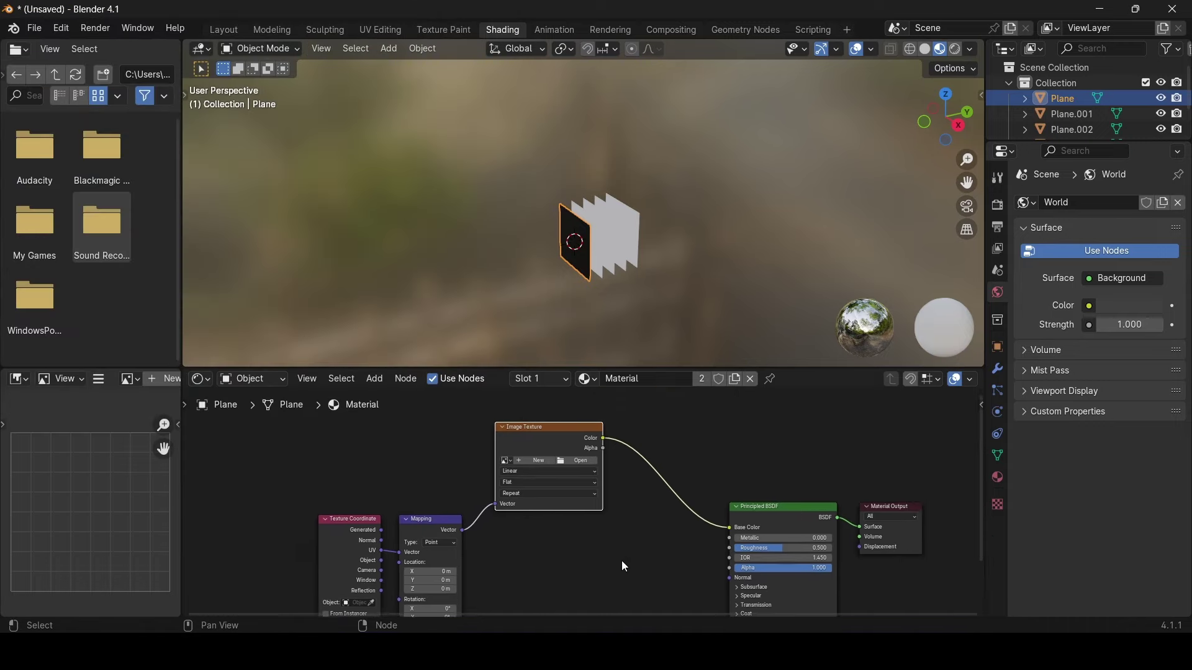
pyautogui.scroll(3, 627, 229)
pyautogui.scroll(2, 686, 546)
pyautogui.keyDown('shift'); pyautogui.scroll(2, 582, 474); pyautogui.keyUp('shift')
pyautogui.scroll(-3, 590, 461)
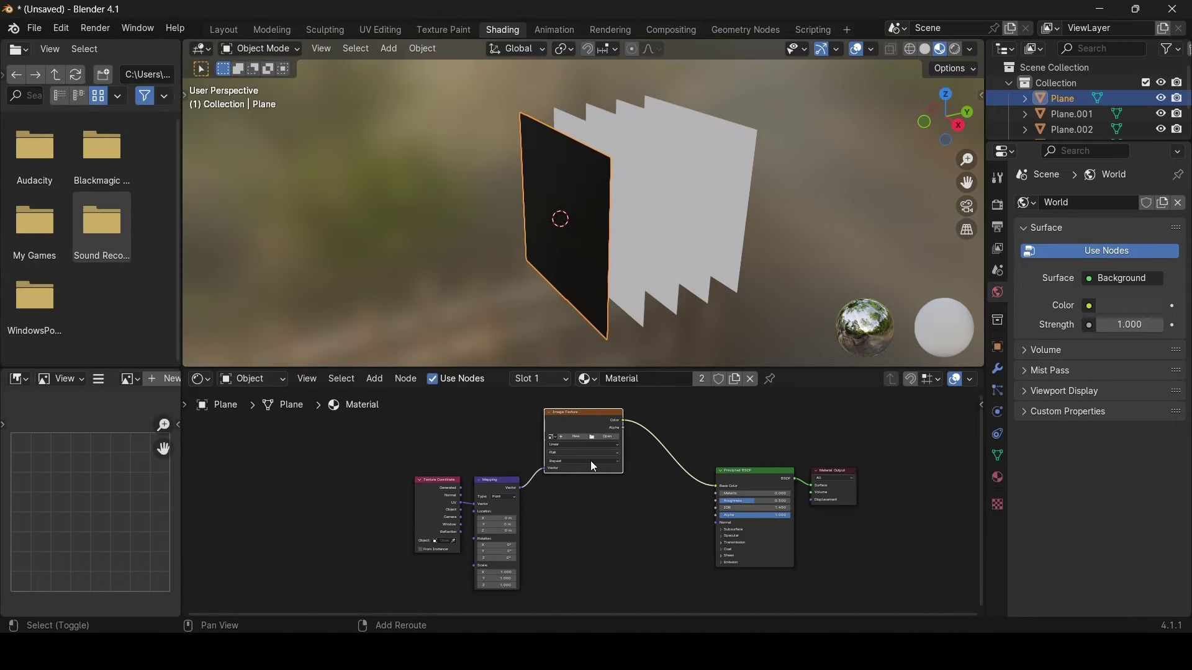
pyautogui.moveTo(520, 488); pyautogui.dragTo(593, 529)
pyautogui.write('ima')
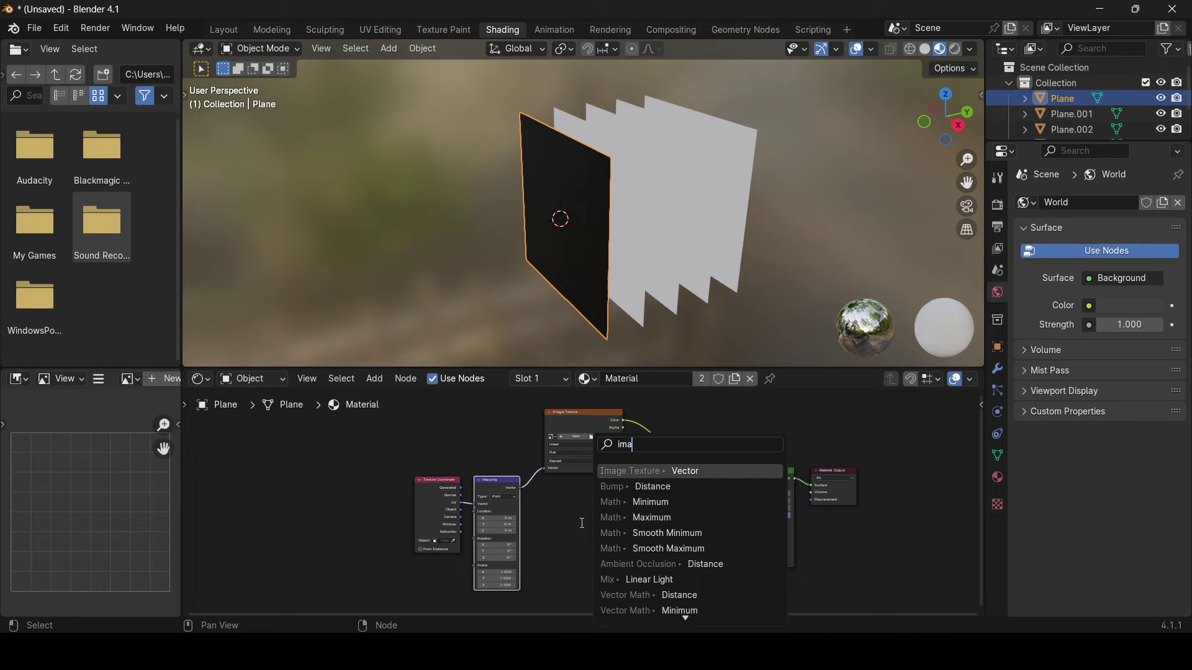
pyautogui.press('Return')
pyautogui.click(536, 522)
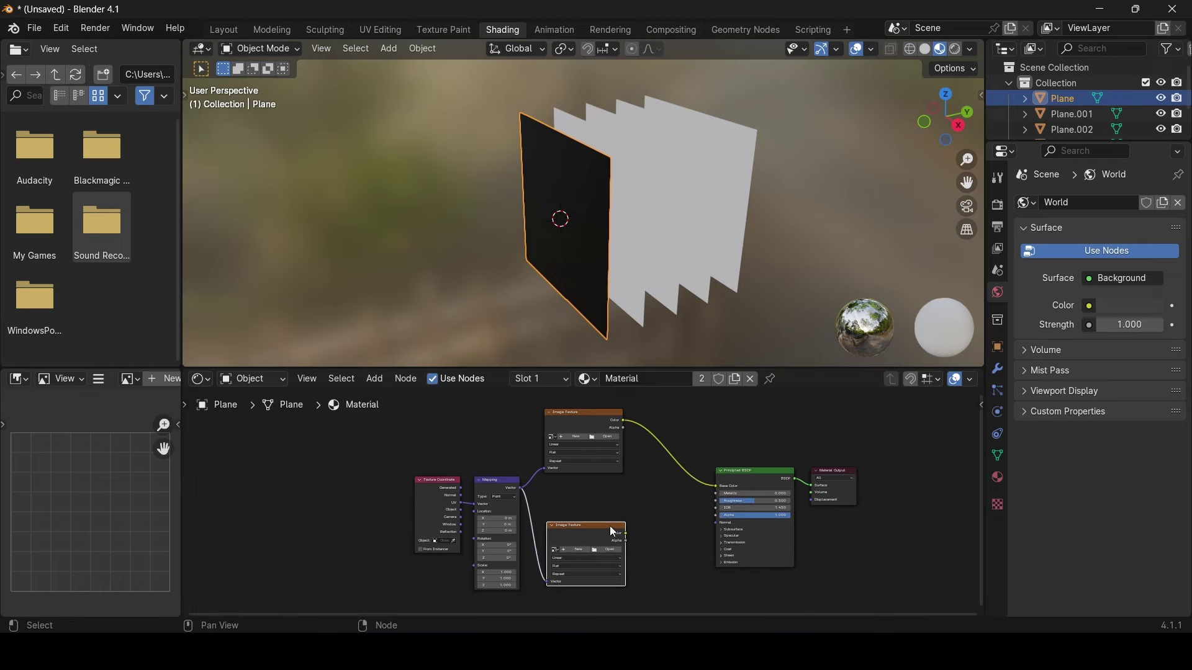
# Insert a Mix node between the image texture and Base Color, wiring the texture colour into it.
pyautogui.moveTo(627, 542); pyautogui.dragTo(668, 503)
pyautogui.write('mix')
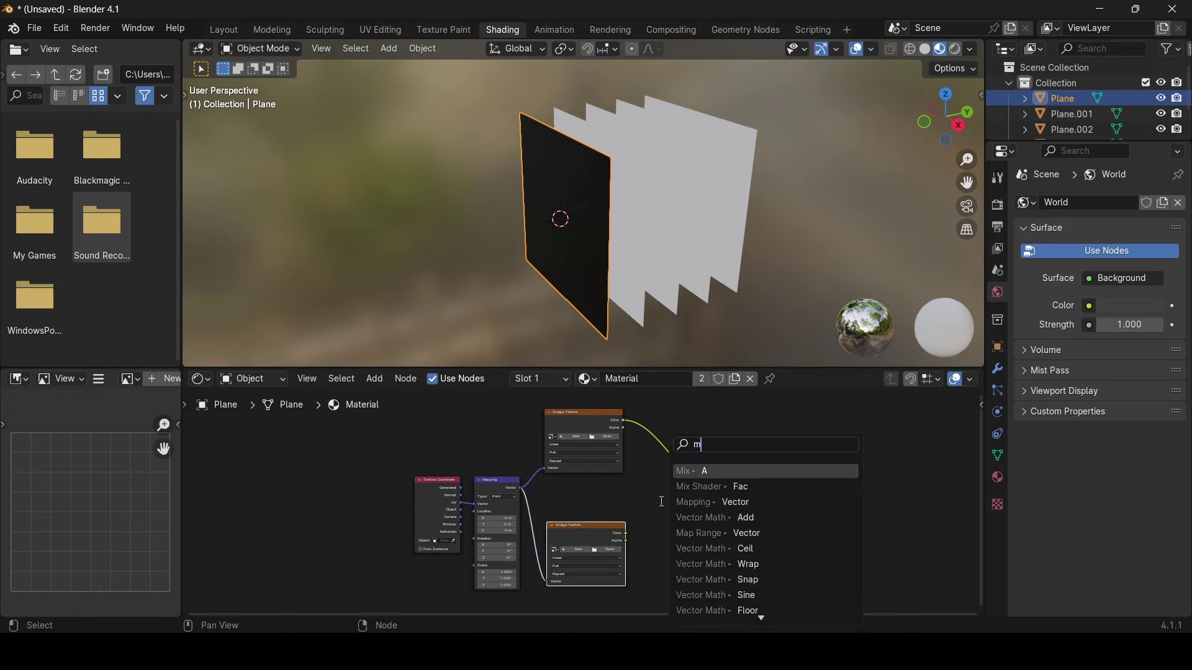
pyautogui.press('Return')
pyautogui.click(633, 488)
pyautogui.scroll(5, 703, 544)
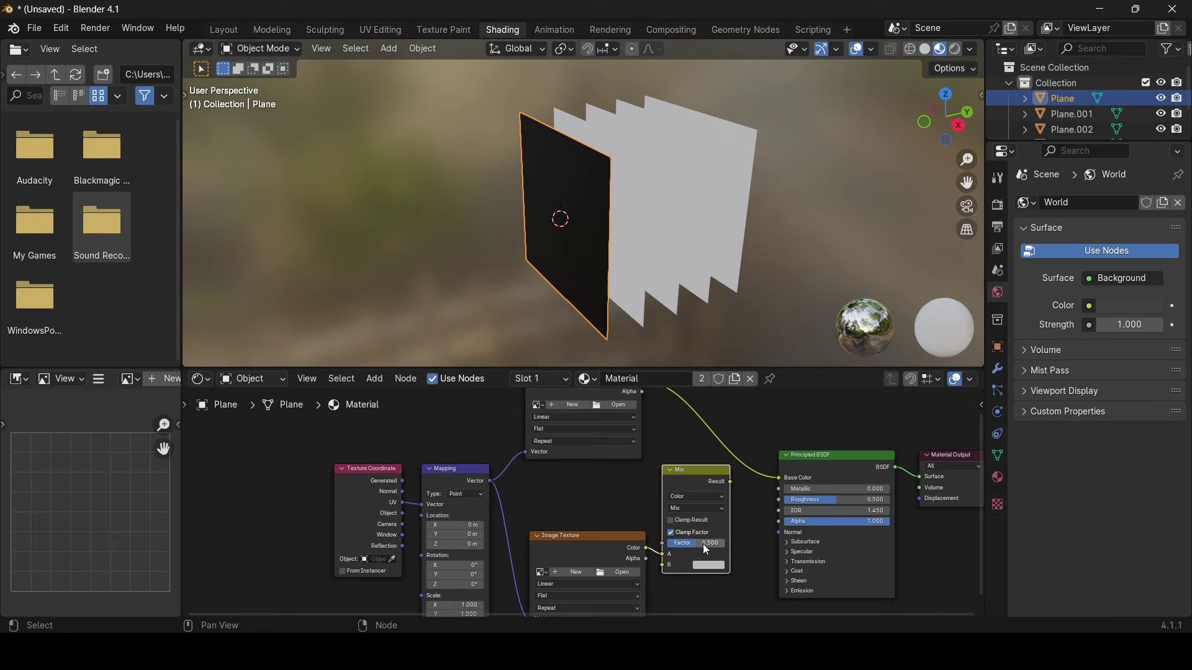
pyautogui.press('g')
pyautogui.click(874, 514)
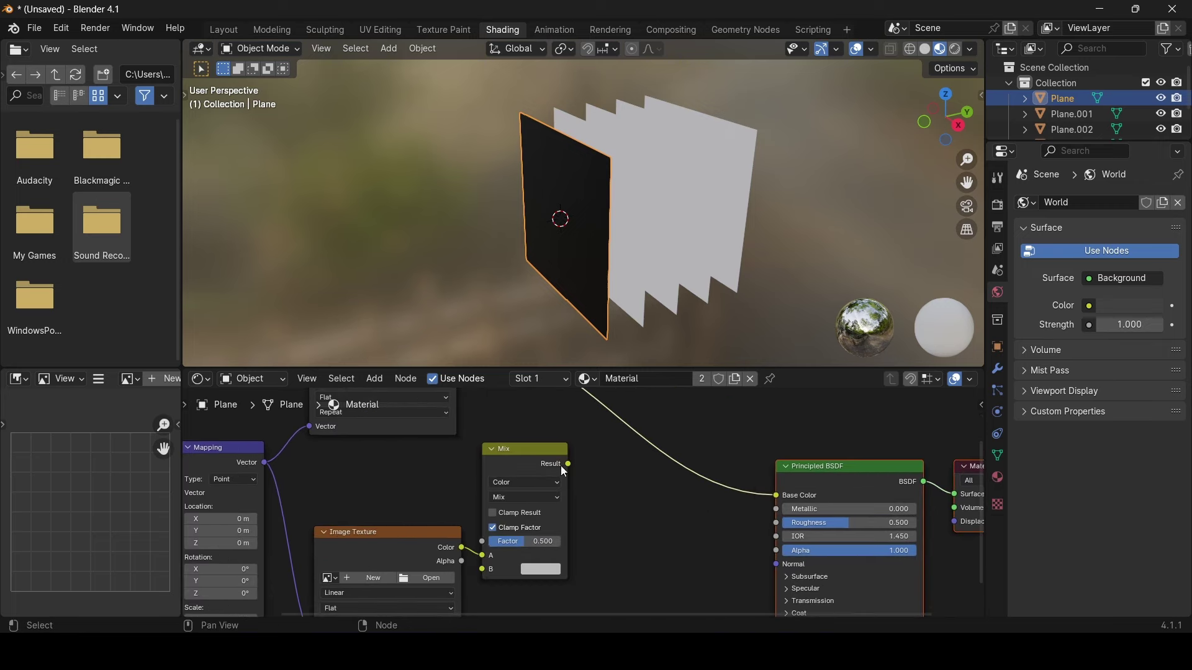
pyautogui.moveTo(515, 448); pyautogui.dragTo(585, 424)
pyautogui.moveTo(462, 548); pyautogui.dragTo(548, 545)
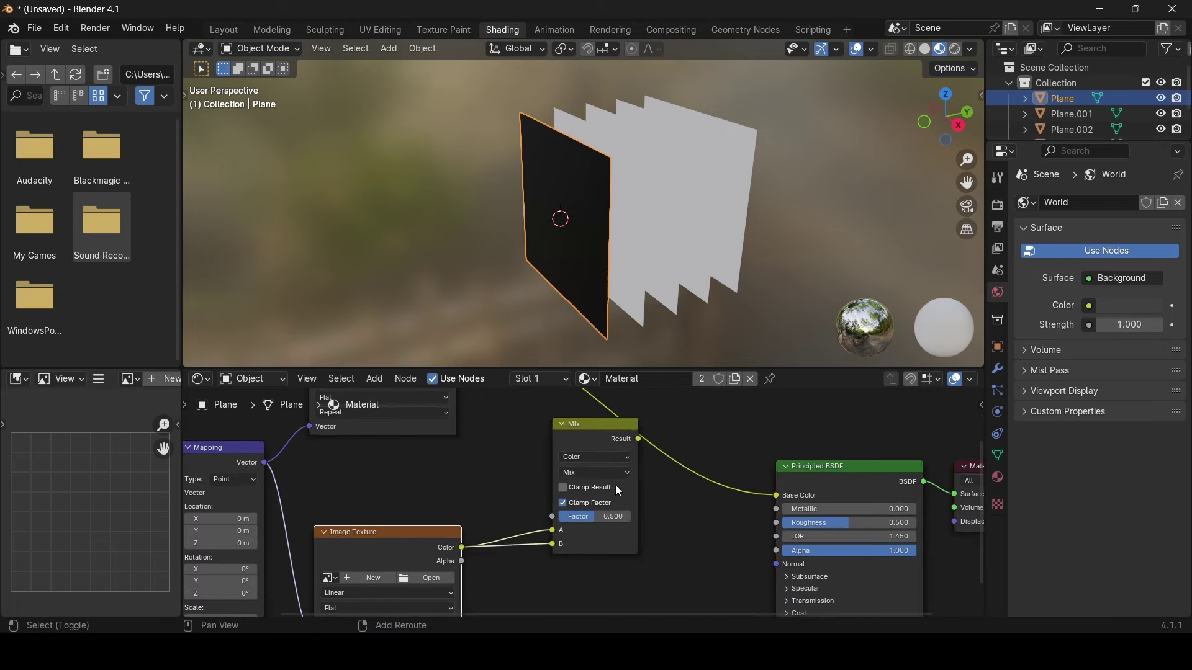
pyautogui.moveTo(506, 407); pyautogui.dragTo(515, 505, button='middle')
pyautogui.moveTo(467, 437); pyautogui.dragTo(560, 578)
pyautogui.moveTo(593, 534); pyautogui.dragTo(646, 519, button='middle')
pyautogui.moveTo(671, 522); pyautogui.dragTo(835, 569)
# Duplicate the Image Texture node so two textures feed the Mix node's A and B inputs.
pyautogui.scroll(-3, 653, 492)
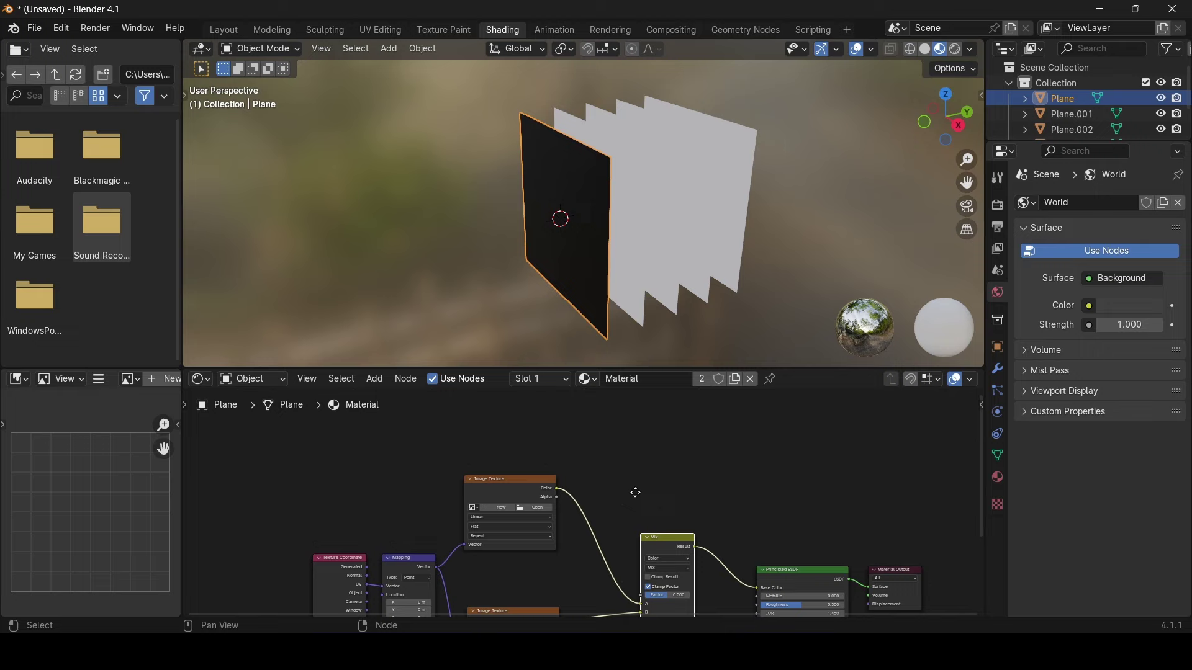
pyautogui.keyDown('shift'); pyautogui.scroll(-3, 646, 601); pyautogui.keyUp('shift')
pyautogui.click(562, 471)
pyautogui.hotkey('shift', 'd')
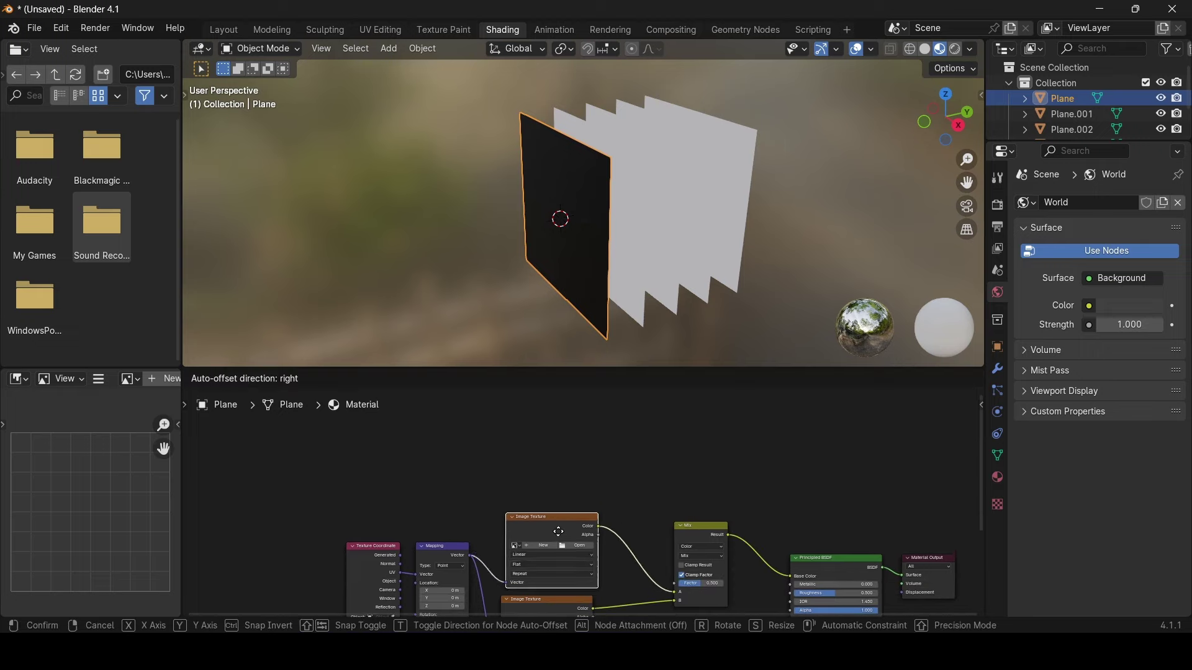
pyautogui.click(641, 464)
pyautogui.scroll(3, 650, 496)
# Drive the Mix Factor with a Geometry node's Backfacing output.
pyautogui.moveTo(650, 497); pyautogui.dragTo(696, 544, button='middle')
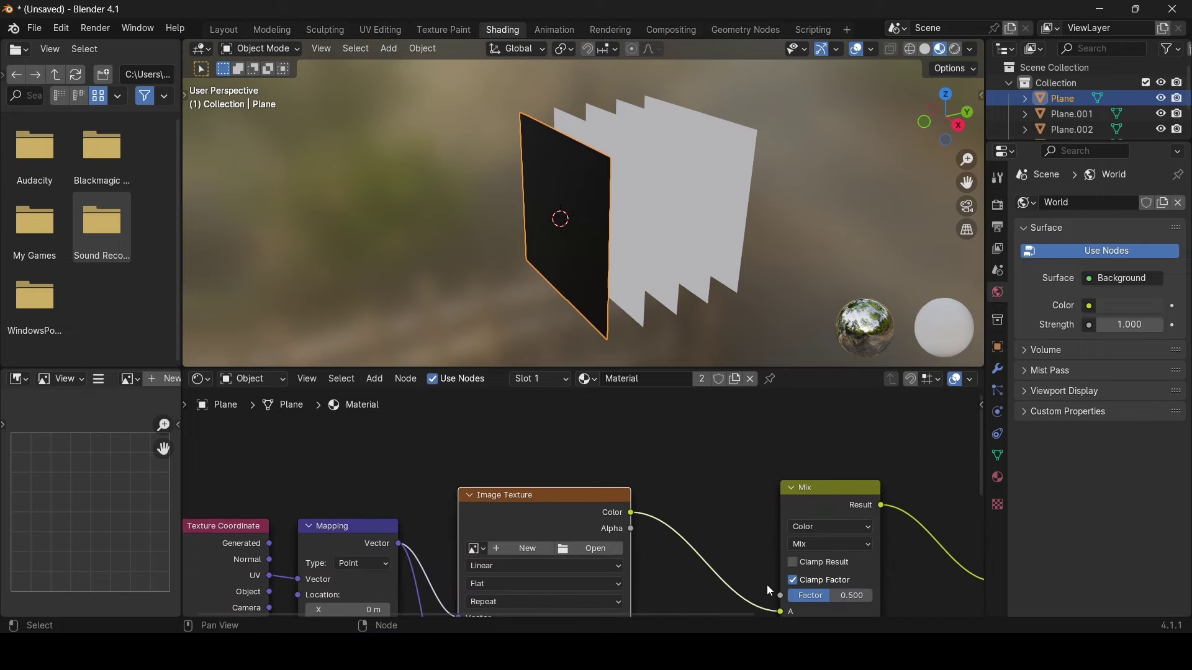
pyautogui.moveTo(781, 596); pyautogui.dragTo(643, 428)
pyautogui.write('geome')
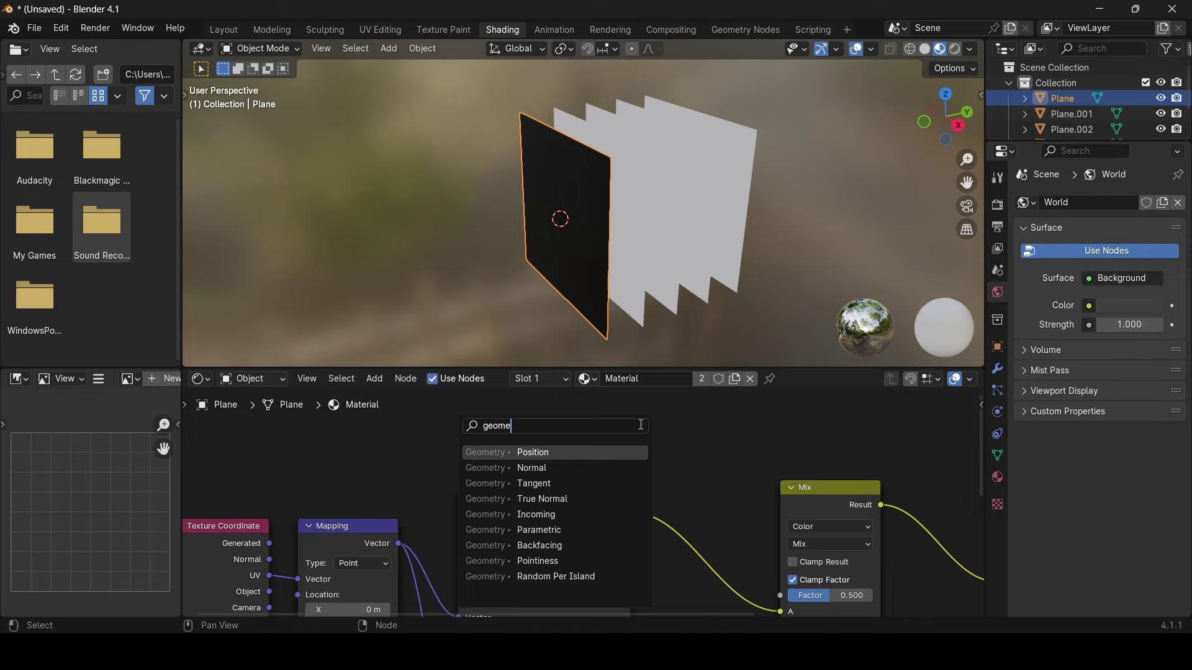
pyautogui.press('Down')
pyautogui.press('Down')
pyautogui.press('Down')
pyautogui.press('Down')
pyautogui.press('Down')
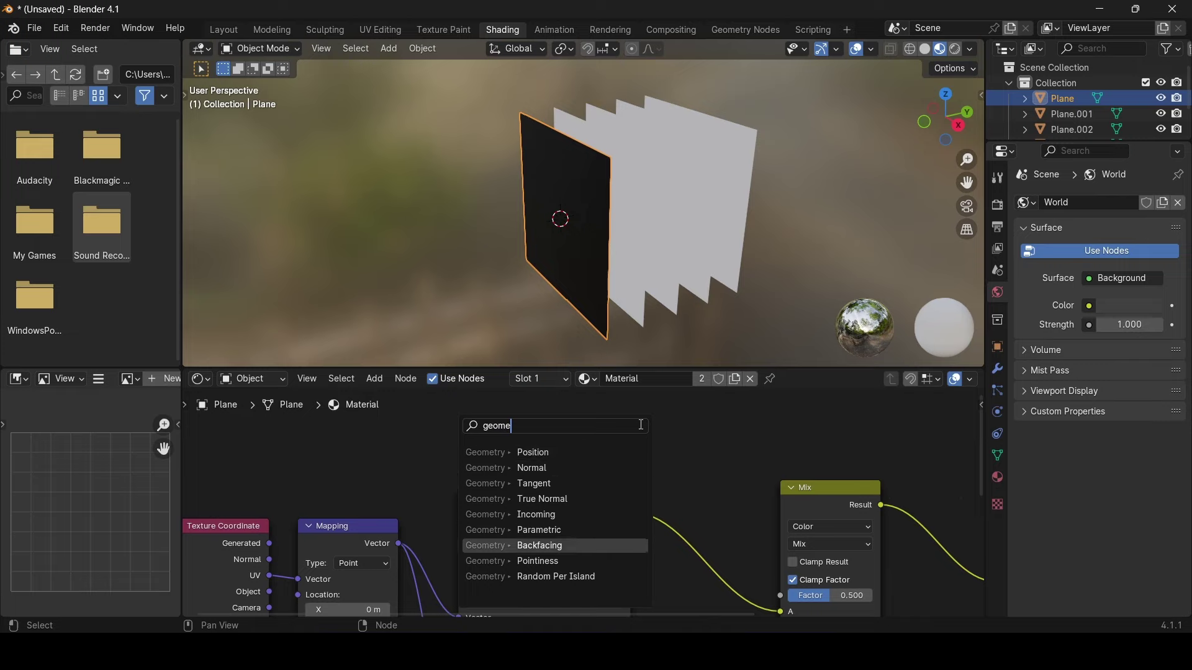
pyautogui.press('Return')
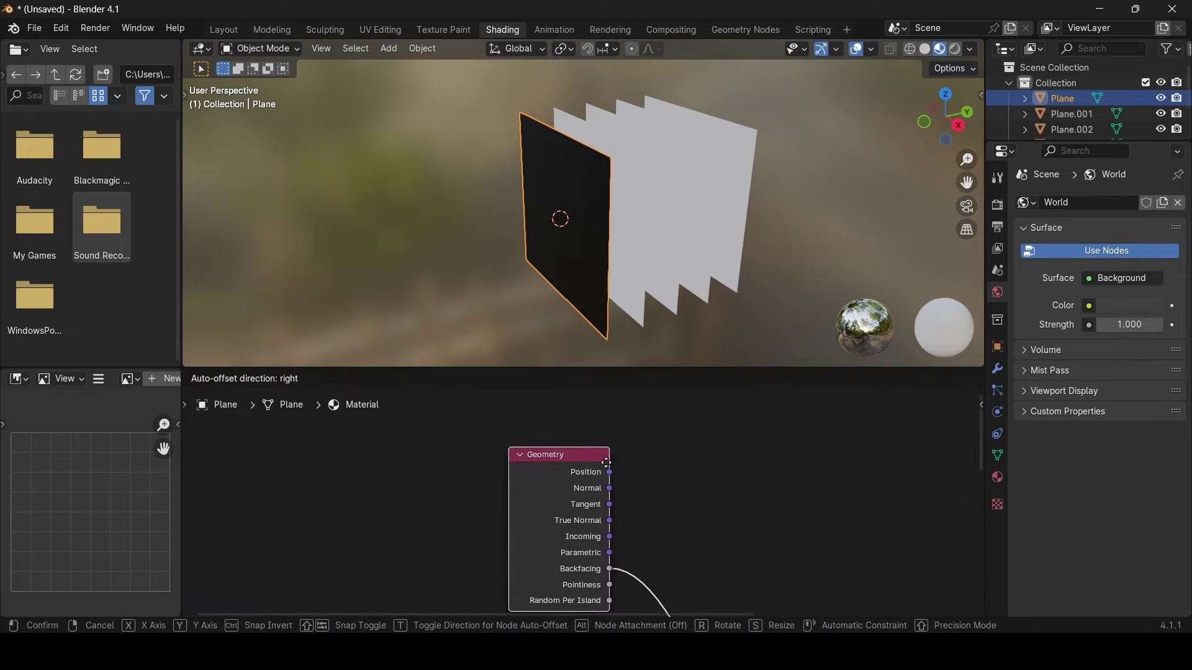
pyautogui.click(601, 306)
pyautogui.scroll(-2, 601, 307)
pyautogui.keyDown('shift'); pyautogui.scroll(-6, 665, 512); pyautogui.keyUp('shift')
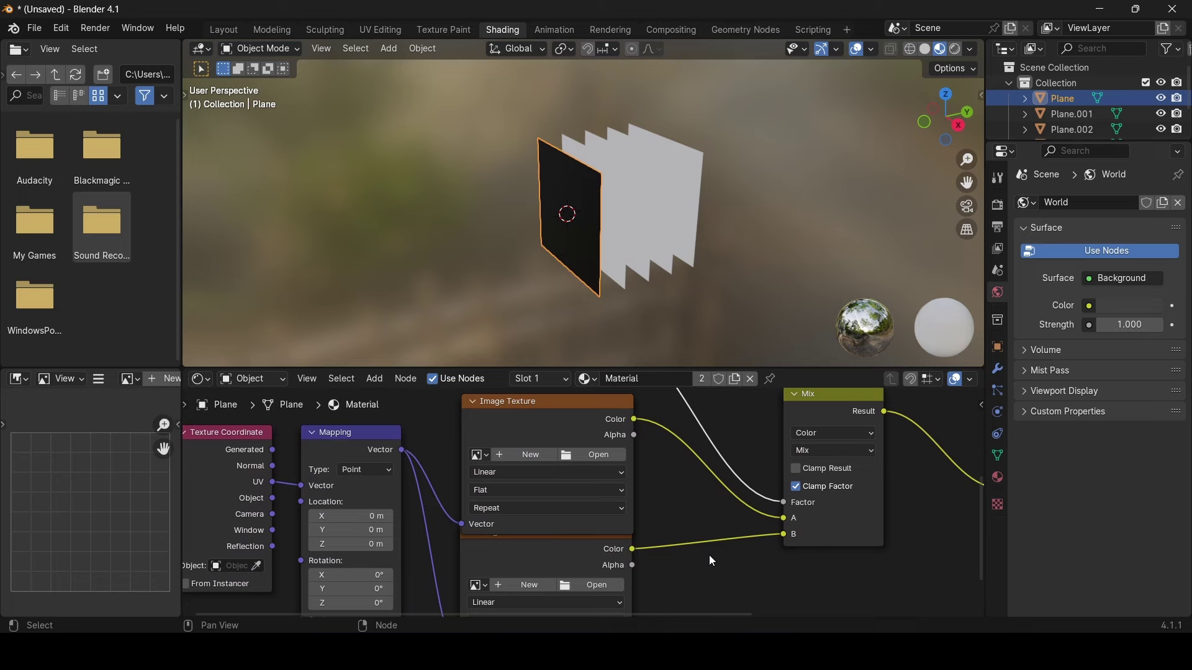
# Load the page image showing 1 from D:\Temp\Numbers into the front Image Texture node.
pyautogui.click(587, 454)
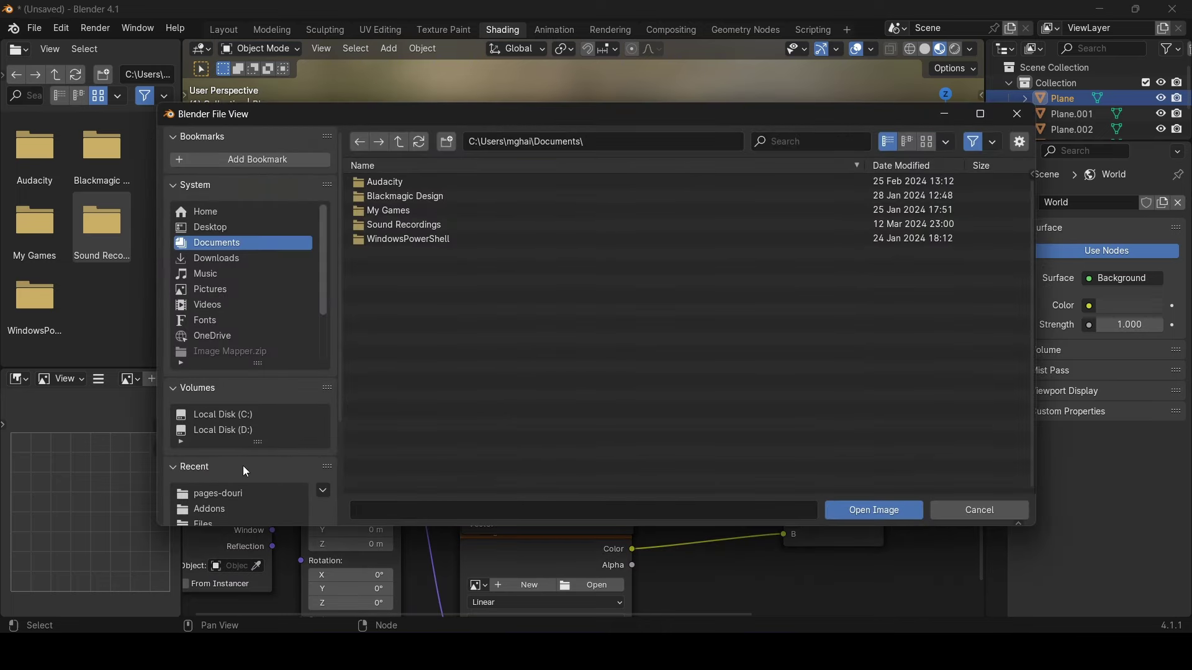
pyautogui.click(238, 431)
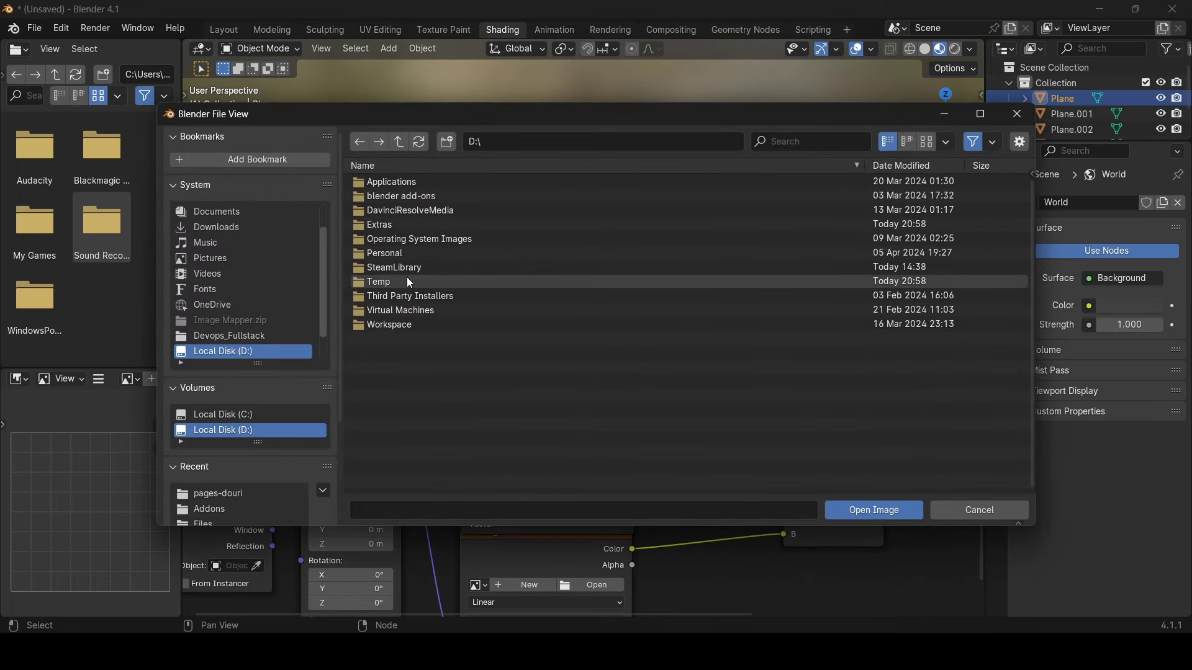
pyautogui.doubleClick(391, 283)
pyautogui.doubleClick(391, 181)
pyautogui.doubleClick(393, 182)
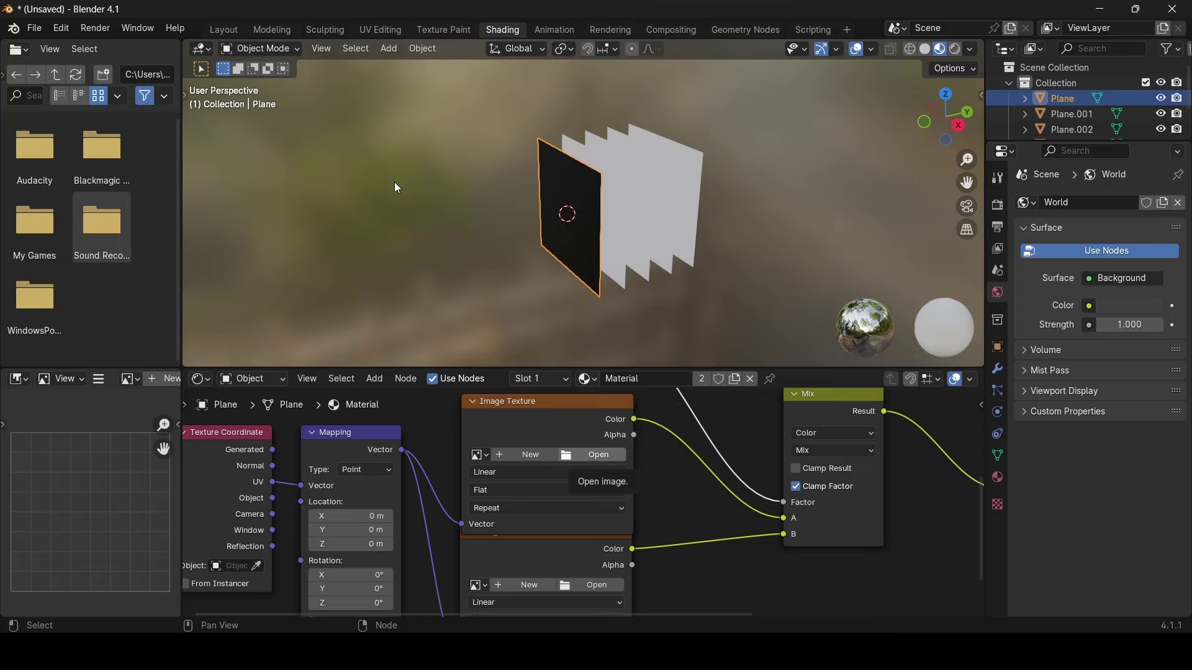
pyautogui.moveTo(620, 249); pyautogui.dragTo(671, 298, button='middle')
pyautogui.scroll(-2, 667, 474)
pyautogui.moveTo(667, 474); pyautogui.dragTo(602, 519, button='middle')
pyautogui.scroll(-3, 706, 565)
# Move the second Image Texture node lower and load 2.jpg into it for the back face.
pyautogui.click(587, 503)
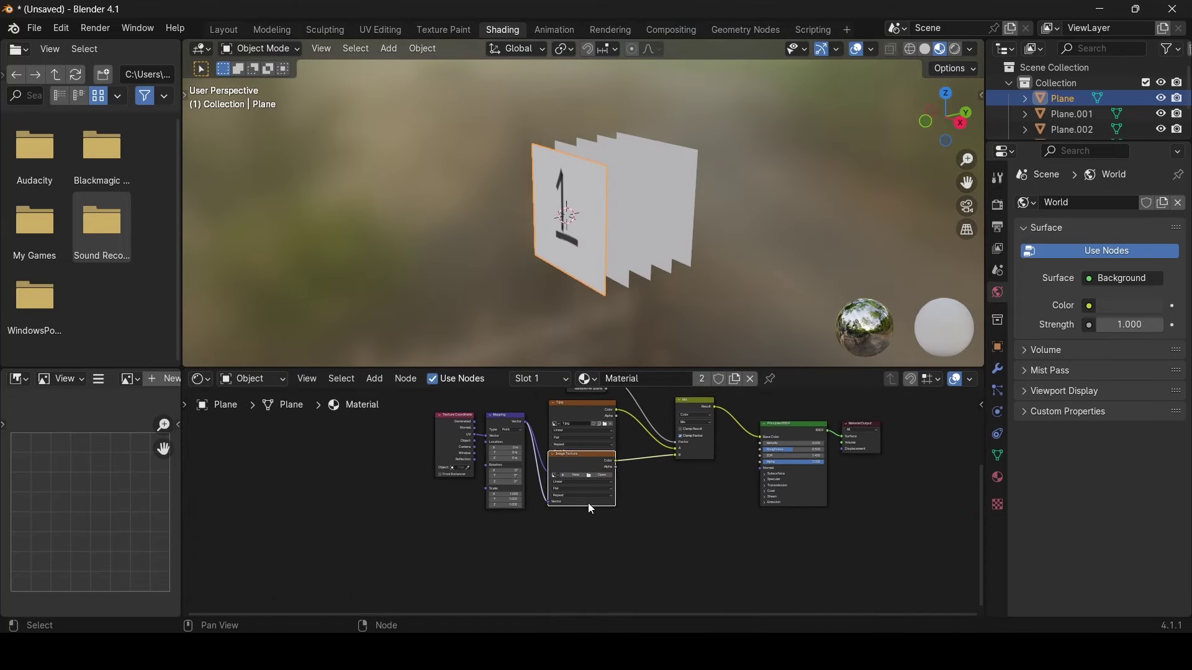
pyautogui.moveTo(587, 503); pyautogui.dragTo(589, 538)
pyautogui.scroll(2, 602, 521)
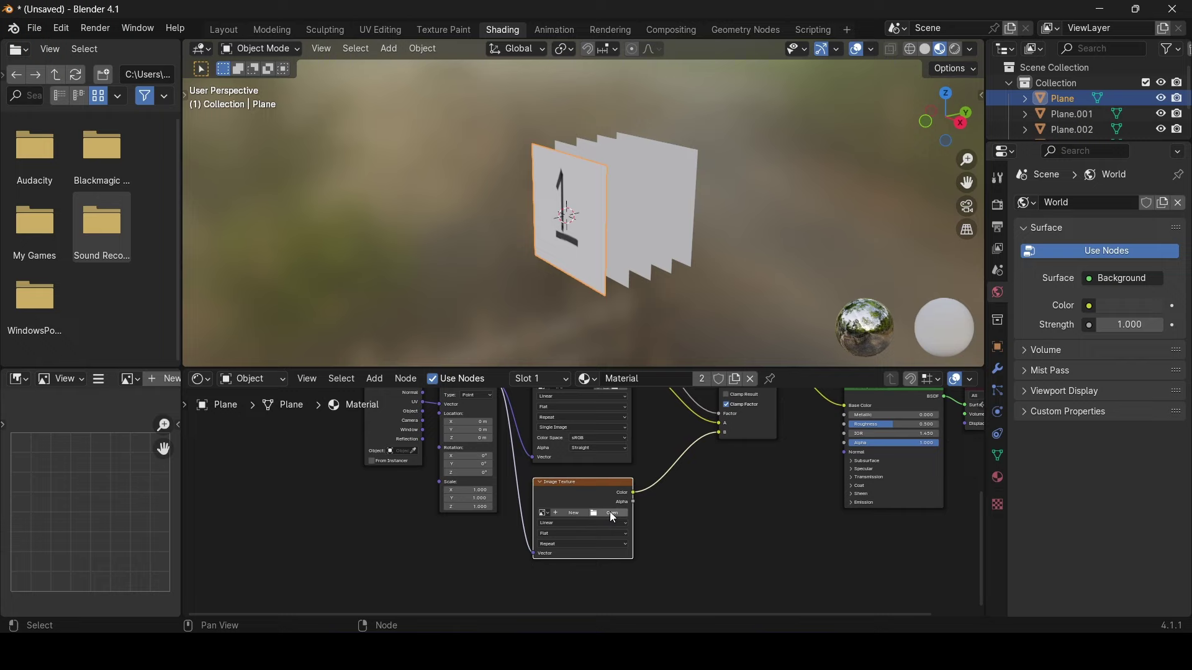
pyautogui.click(611, 513)
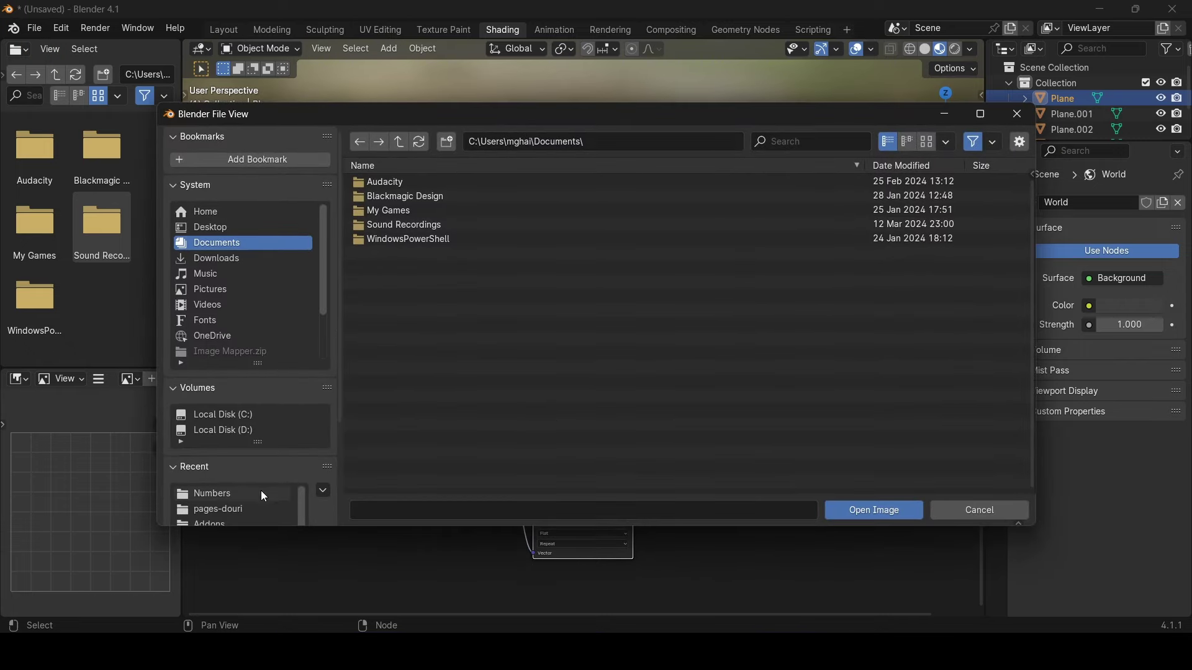
pyautogui.click(229, 430)
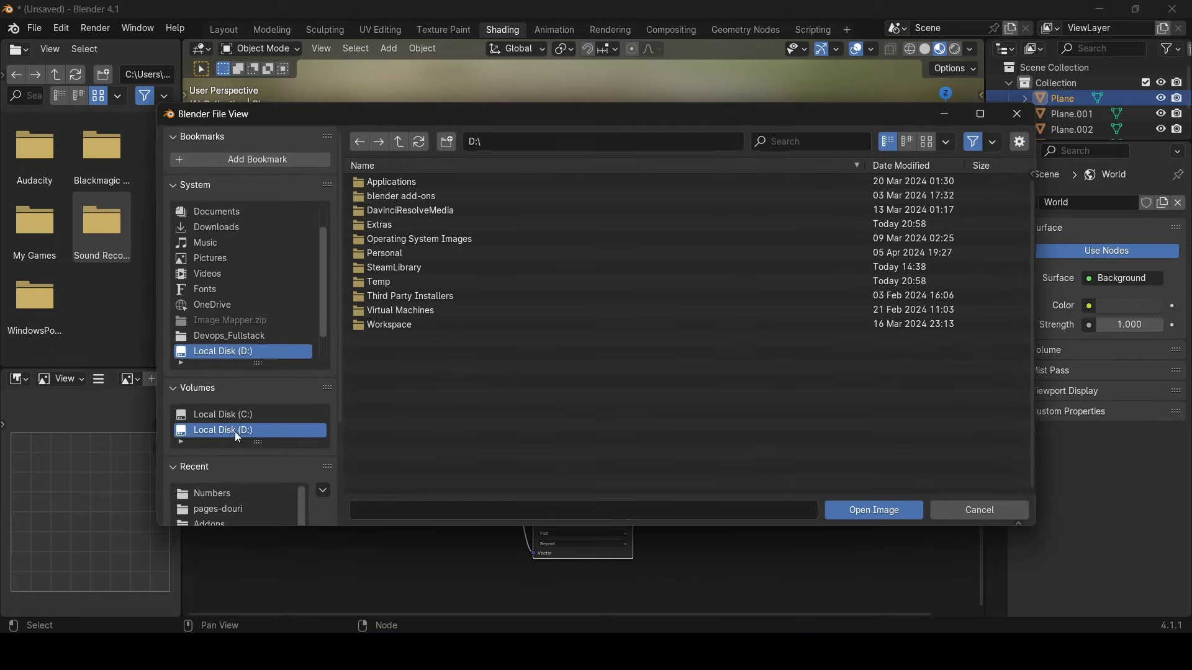
pyautogui.doubleClick(398, 286)
pyautogui.doubleClick(385, 182)
pyautogui.click(385, 194)
pyautogui.doubleClick(386, 195)
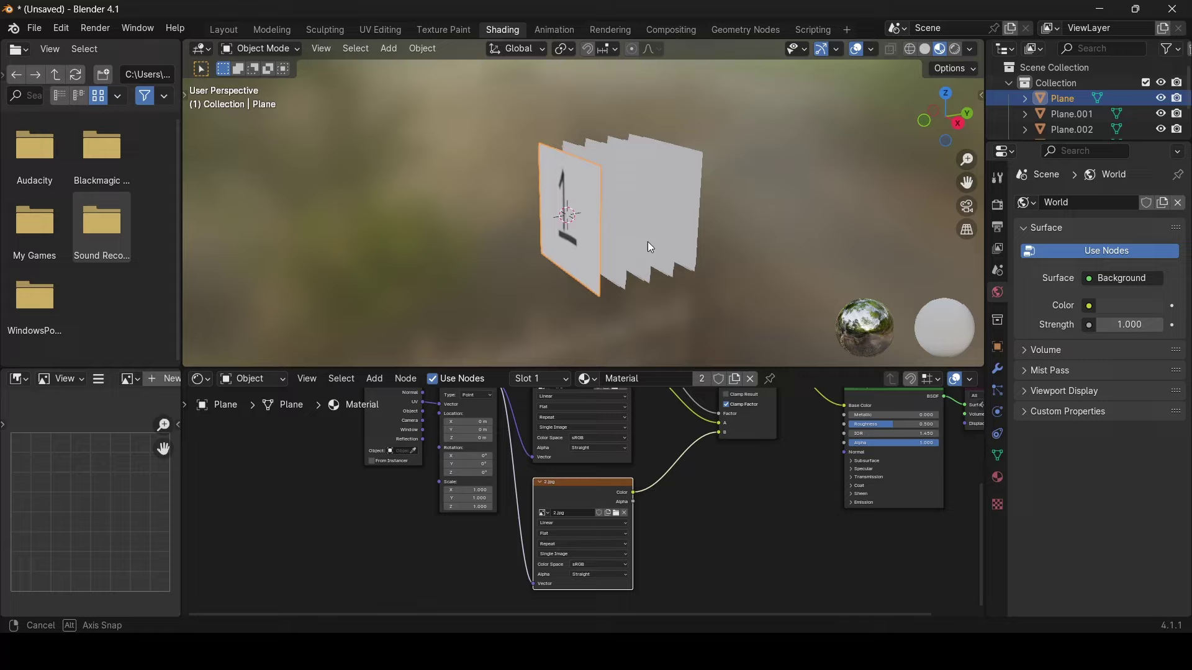
pyautogui.moveTo(647, 241); pyautogui.dragTo(434, 261, button='middle')
# Select all the material's nodes, then give Plane.001 a new material slot and material.
pyautogui.scroll(-4, 822, 534)
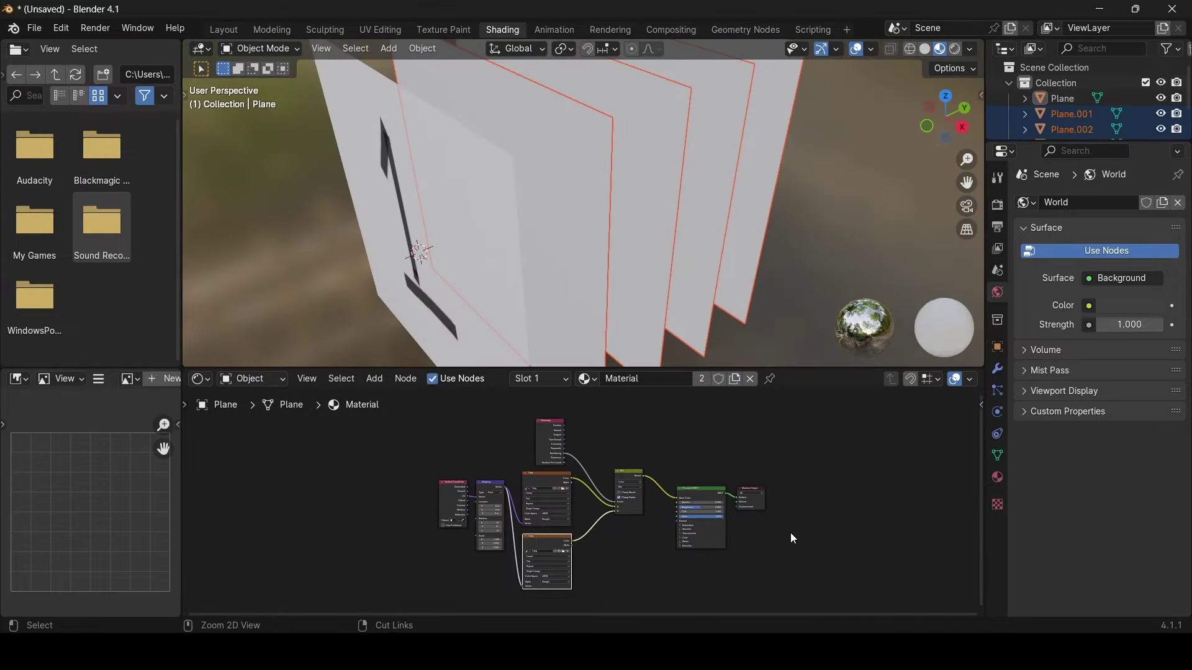
pyautogui.moveTo(804, 592); pyautogui.dragTo(376, 418)
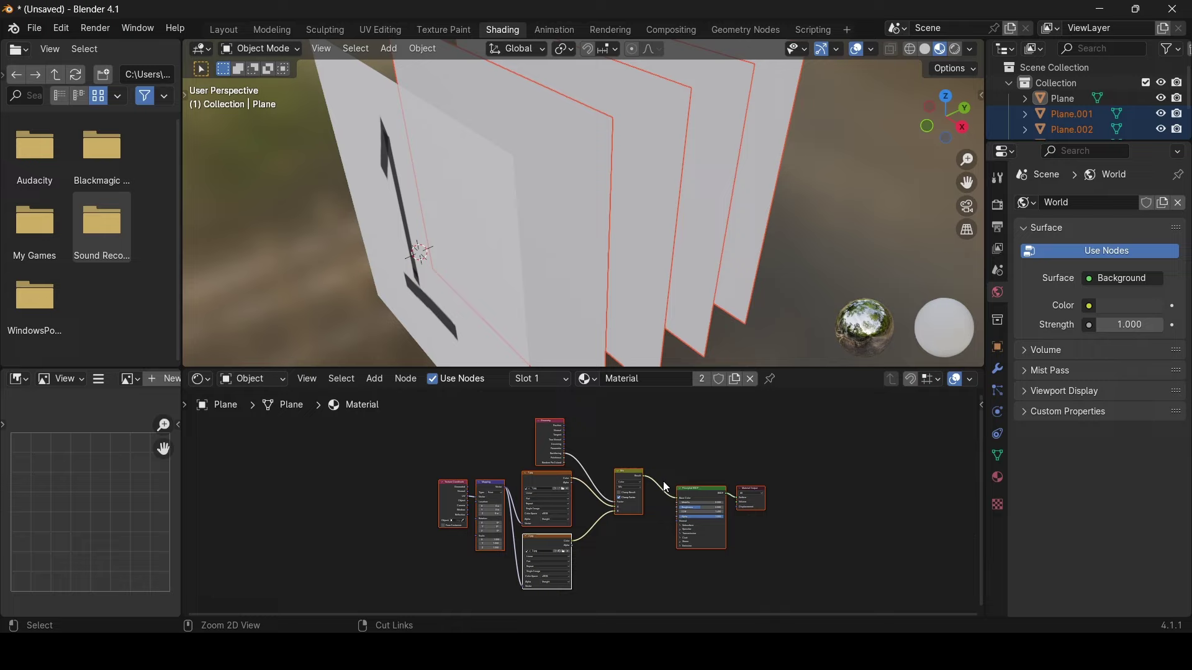
pyautogui.click(1071, 116)
pyautogui.moveTo(559, 249); pyautogui.dragTo(803, 351, button='middle')
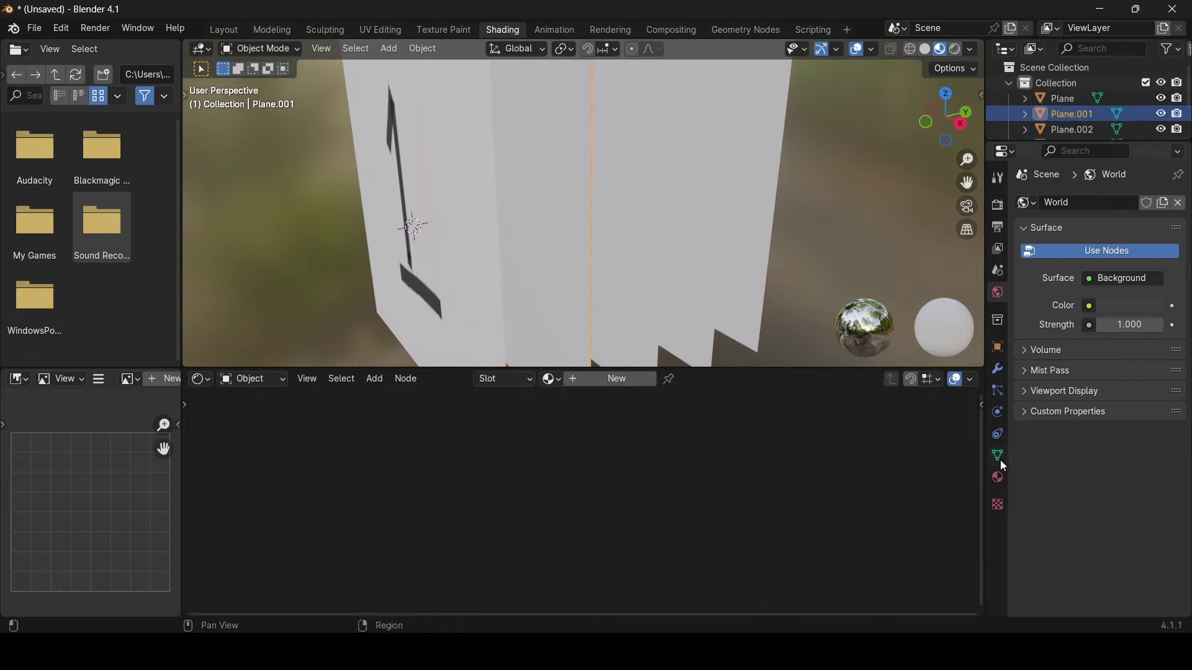
pyautogui.click(997, 477)
pyautogui.click(1184, 205)
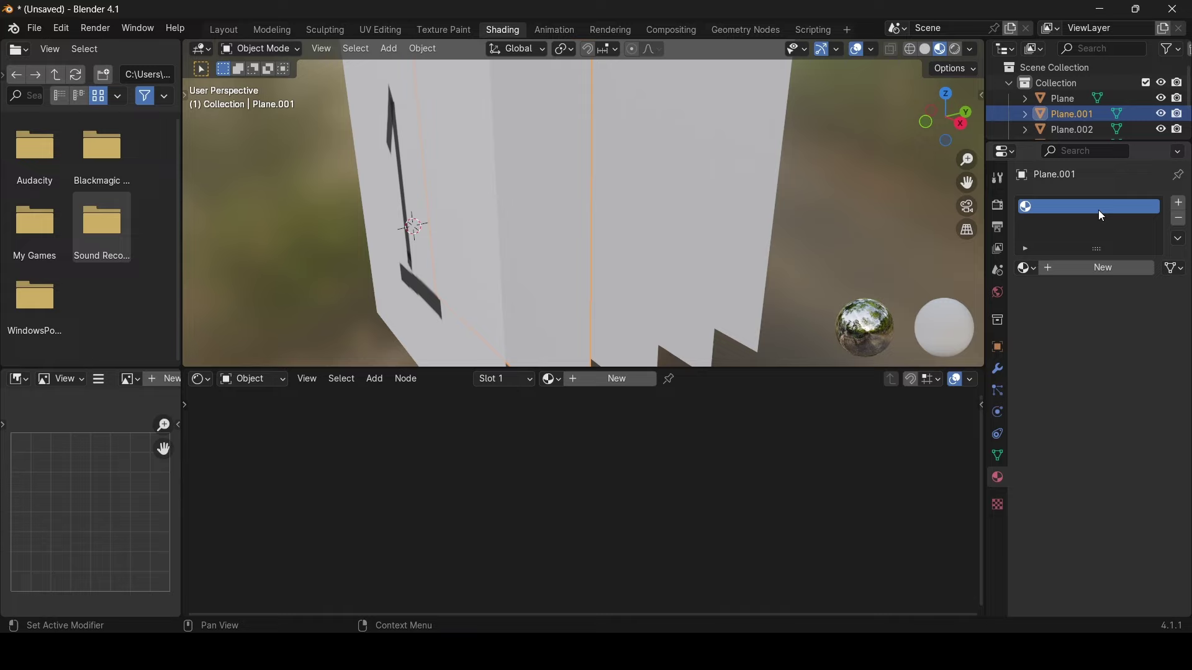
pyautogui.click(1090, 272)
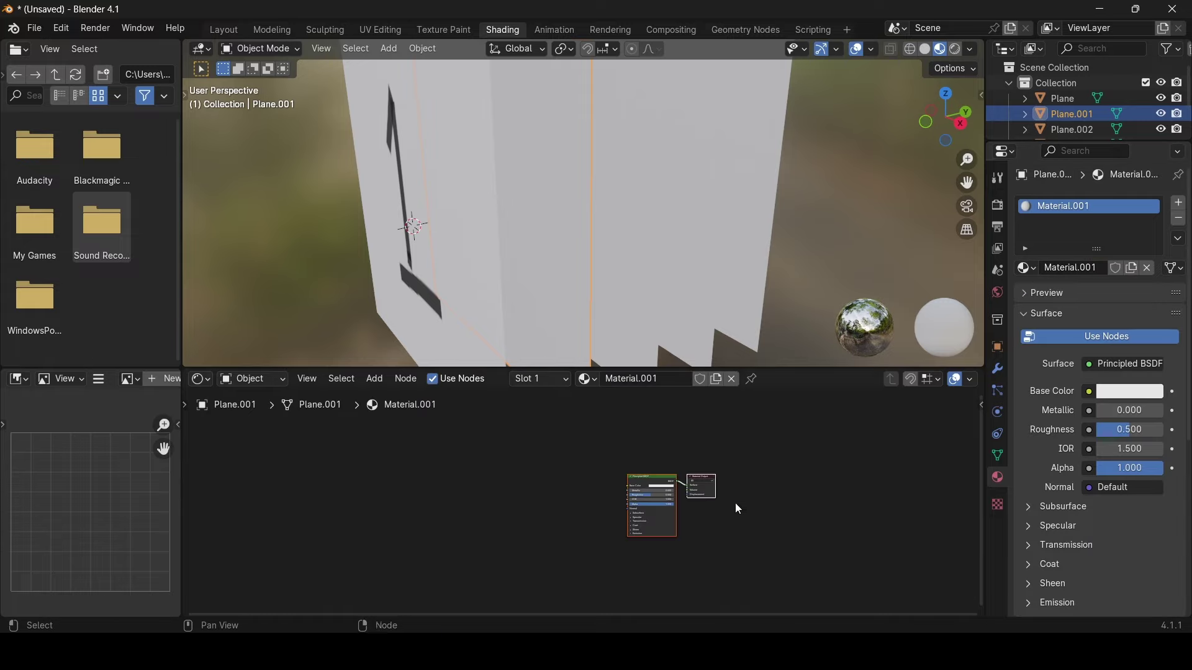
# Replace Plane.001's default shader nodes with the pasted two-sided image node tree.
pyautogui.scroll(3, 657, 548)
pyautogui.moveTo(801, 545); pyautogui.dragTo(689, 524, button='middle')
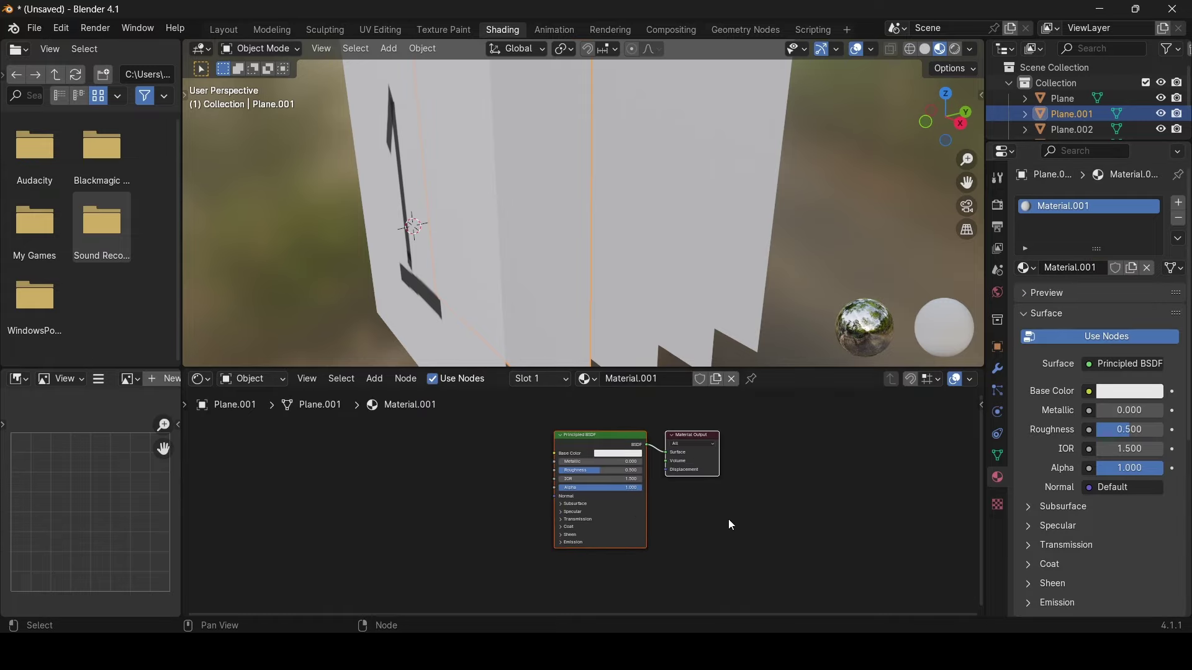
pyautogui.press('x')
pyautogui.hotkey('ctrl', 'v')
pyautogui.scroll(-2, 646, 483)
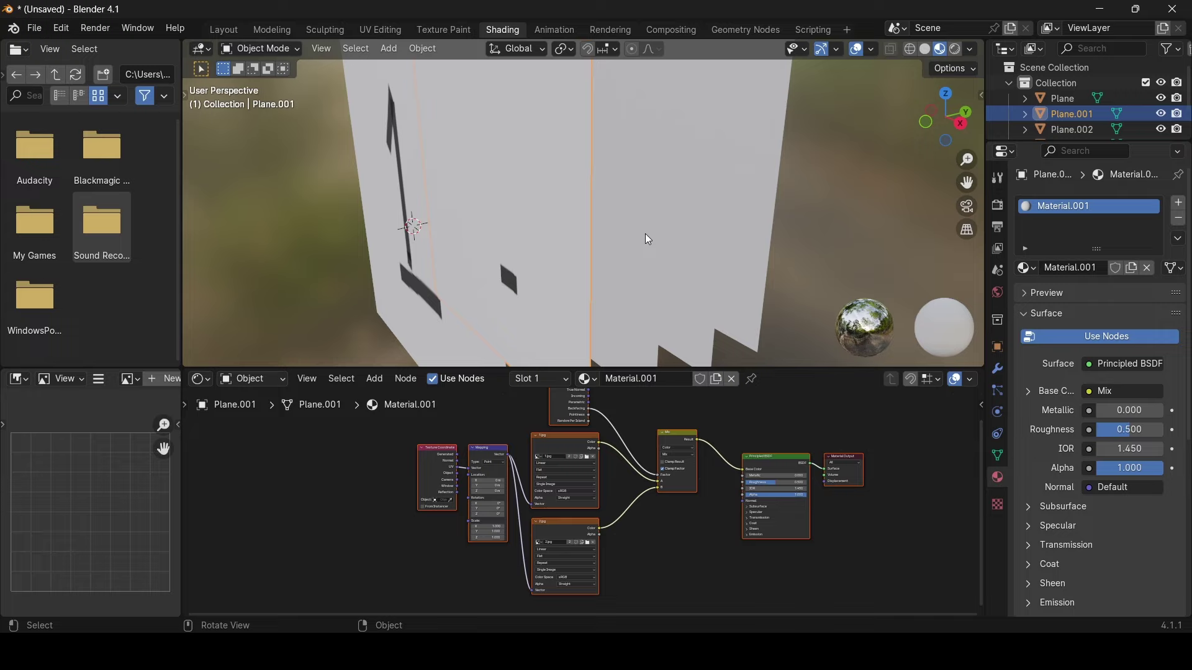
pyautogui.moveTo(646, 234); pyautogui.dragTo(567, 441, button='middle')
pyautogui.scroll(4, 568, 442)
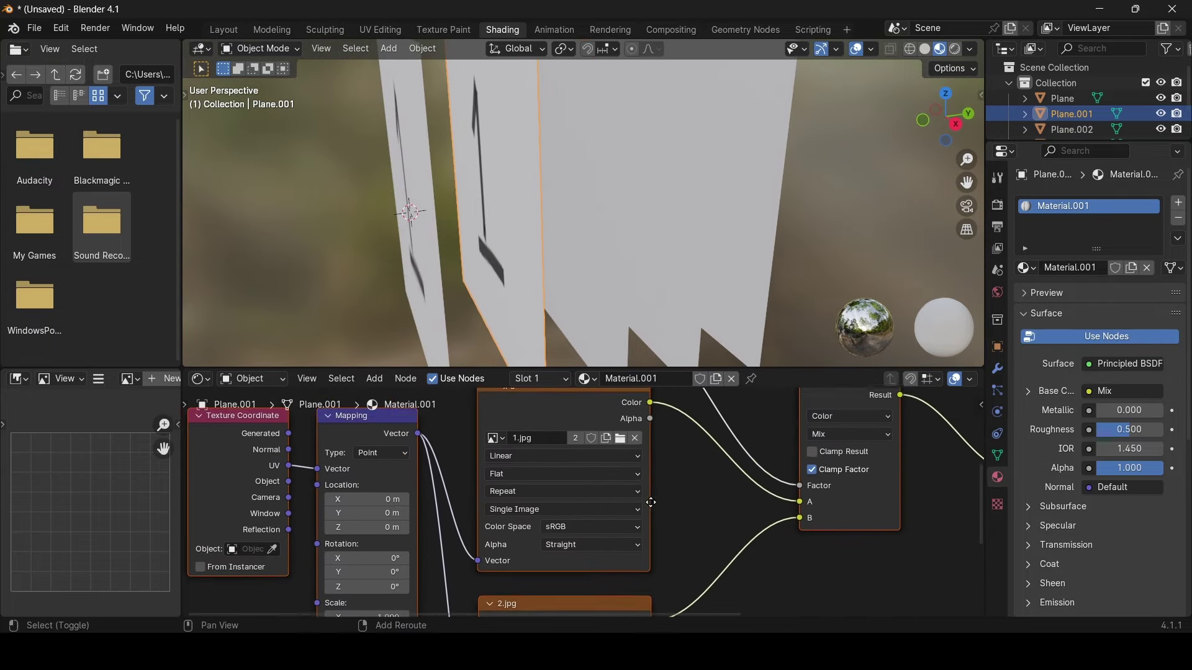
# Swap the front texture's 1.jpg for 3.jpg from the Numbers folder.
pyautogui.click(637, 448)
pyautogui.click(634, 449)
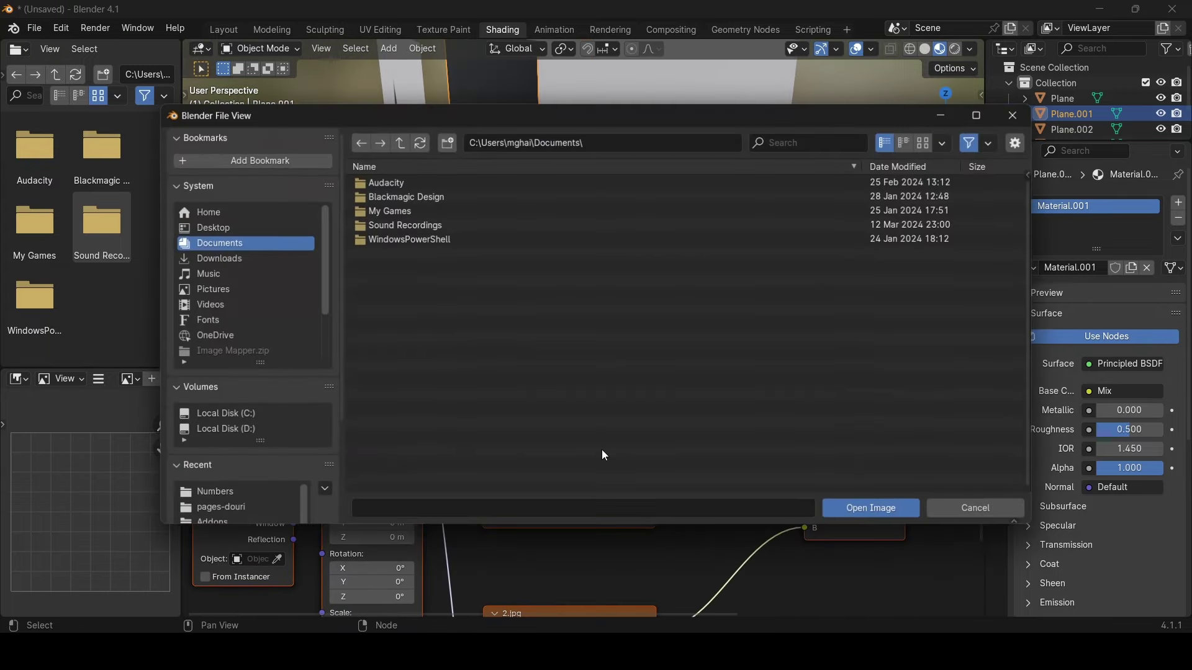
pyautogui.click(230, 492)
pyautogui.doubleClick(398, 210)
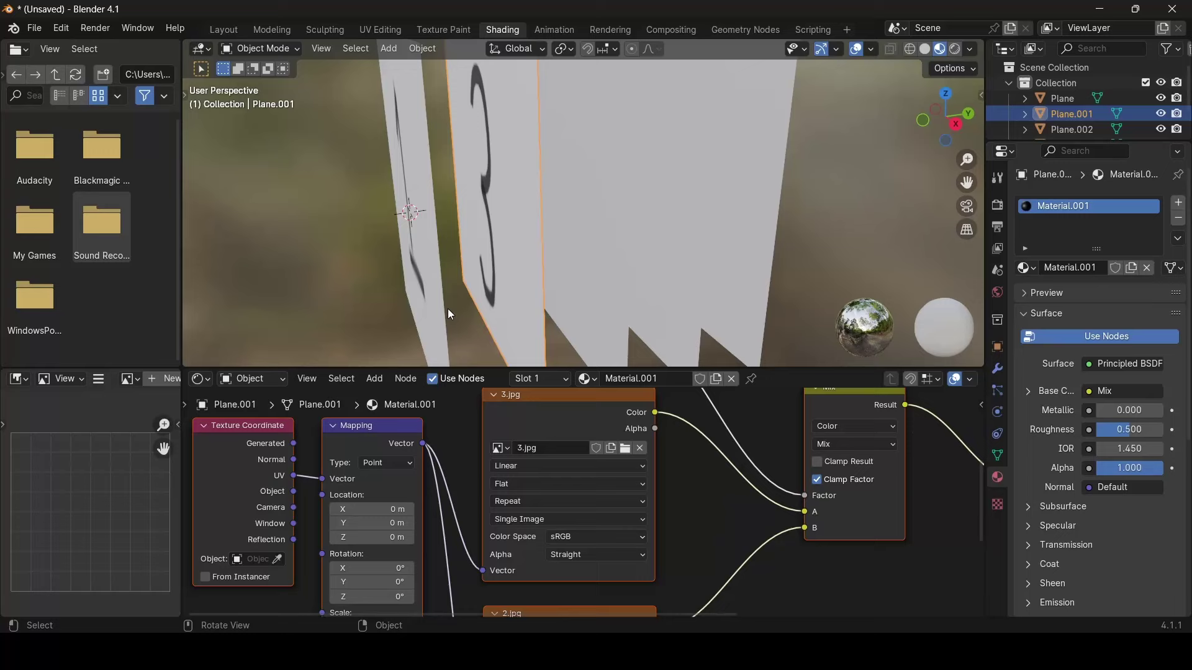
pyautogui.scroll(1, 559, 527)
# Swap the back texture's 2.jpg for 4.jpg from the Numbers folder.
pyautogui.click(591, 488)
pyautogui.click(591, 488)
pyautogui.click(229, 492)
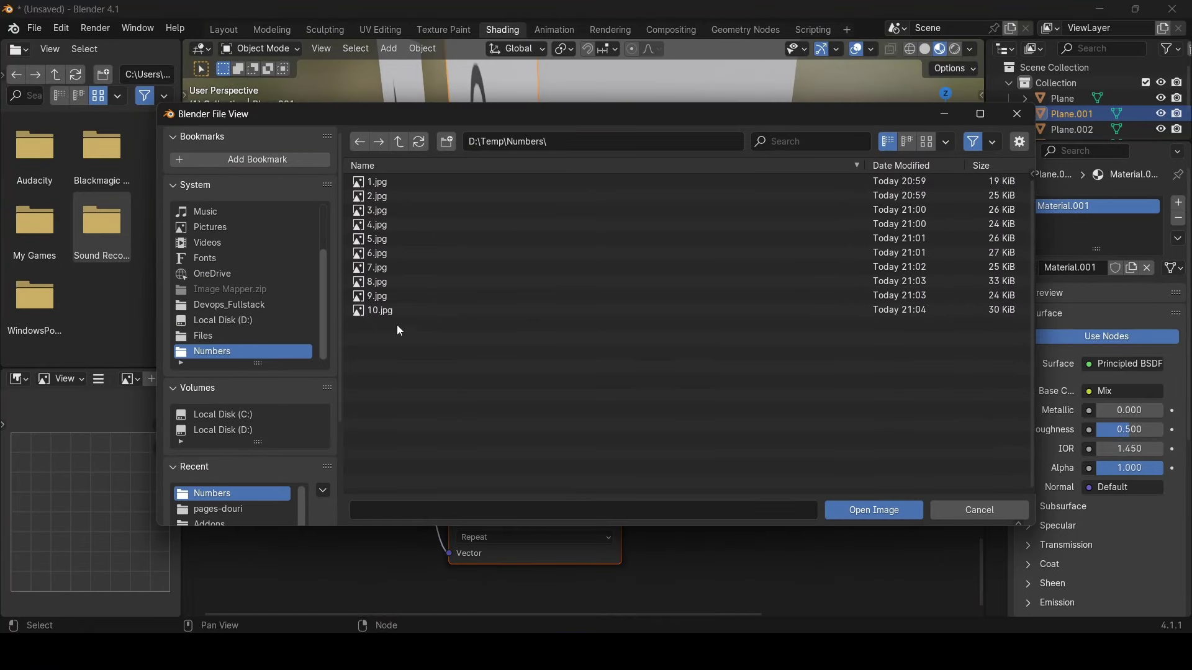
pyautogui.click(396, 223)
pyautogui.doubleClick(396, 224)
pyautogui.moveTo(410, 229); pyautogui.dragTo(526, 242, button='middle')
pyautogui.scroll(-5, 526, 242)
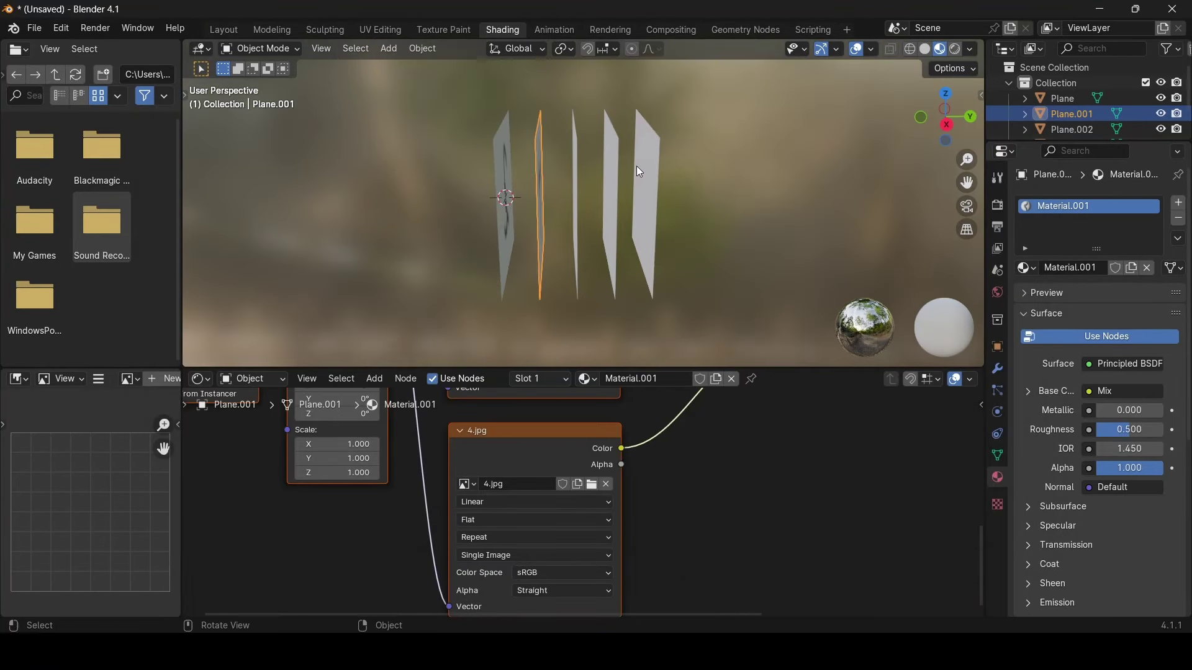
pyautogui.click(649, 143)
pyautogui.moveTo(830, 274); pyautogui.dragTo(786, 248, button='middle')
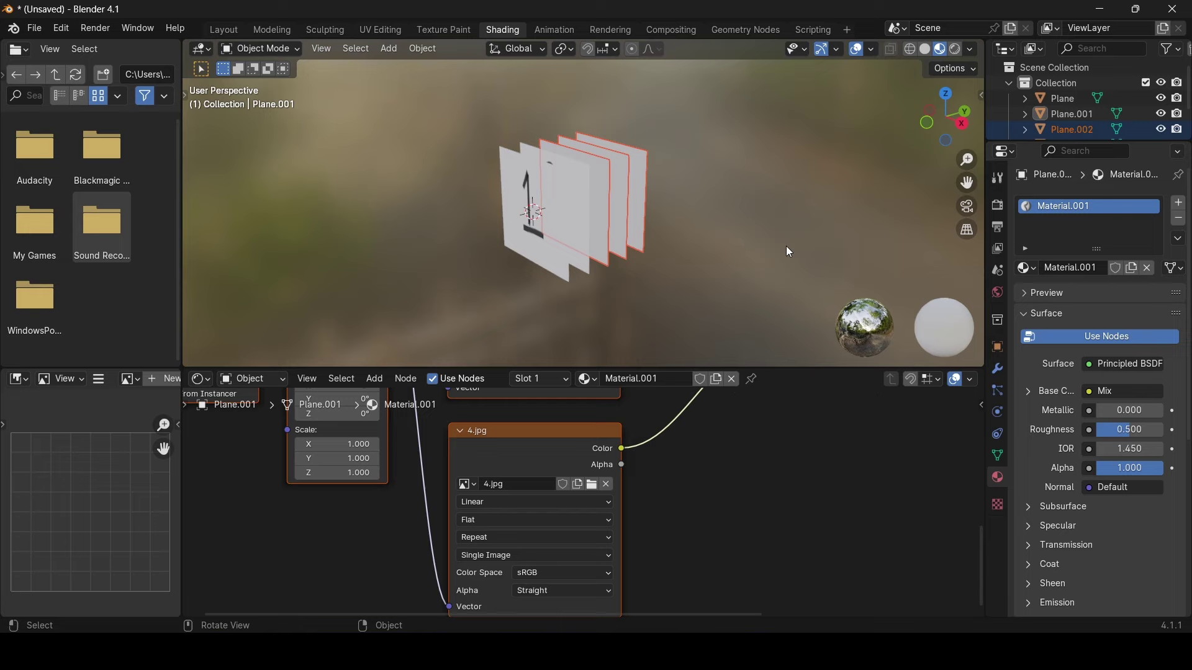
pyautogui.scroll(6, 786, 248)
pyautogui.moveTo(710, 241); pyautogui.dragTo(693, 211, button='middle')
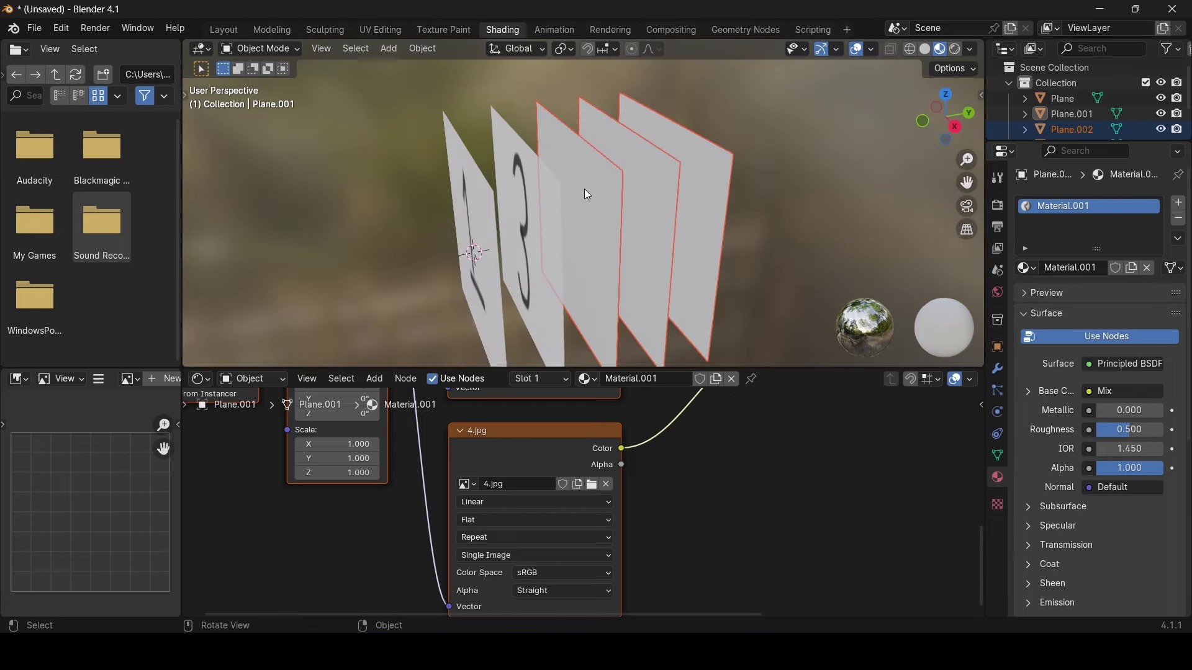
pyautogui.moveTo(584, 189); pyautogui.dragTo(677, 222, button='middle')
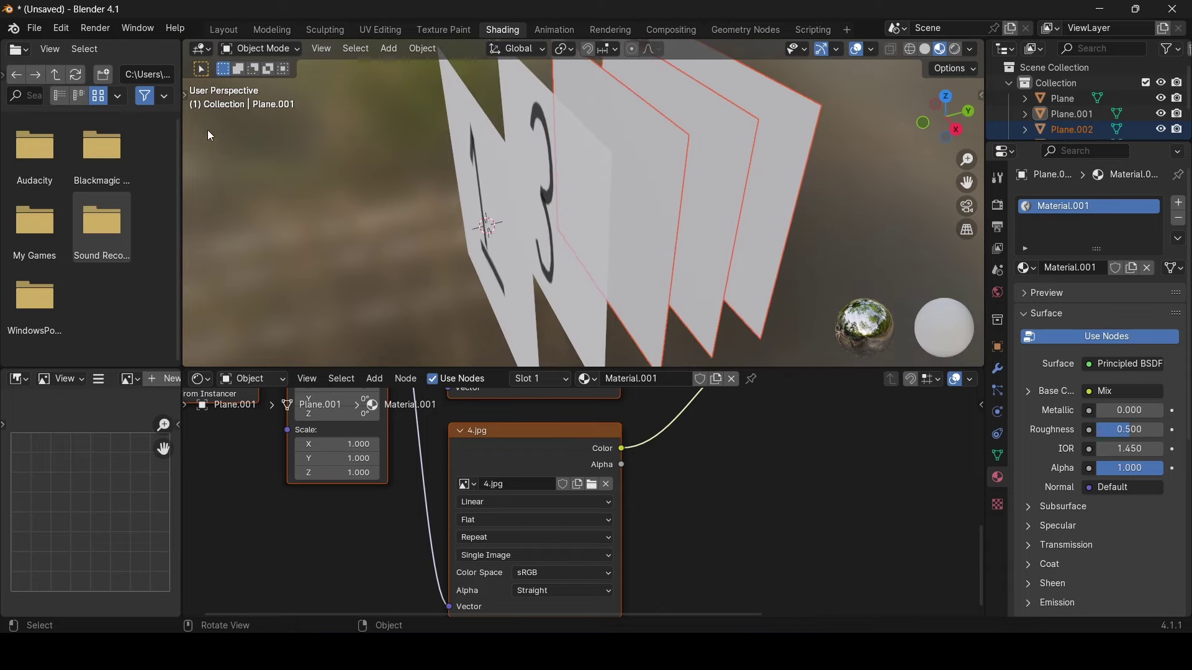
pyautogui.moveTo(524, 219); pyautogui.dragTo(605, 260, button='middle')
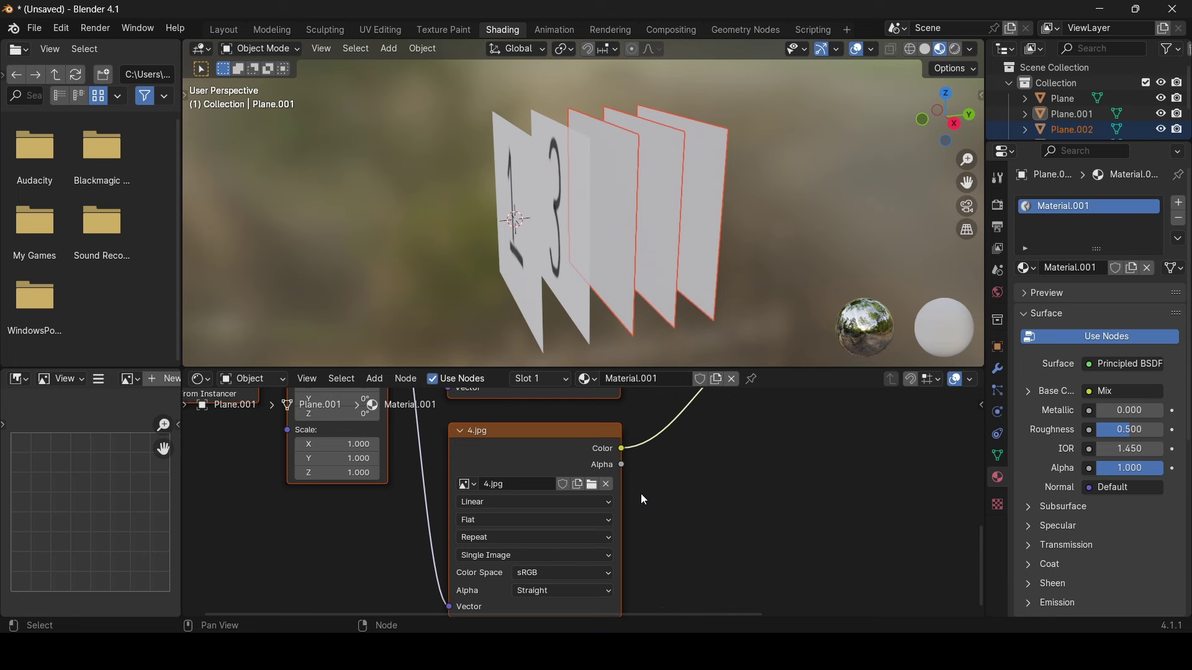
pyautogui.scroll(-5, 640, 490)
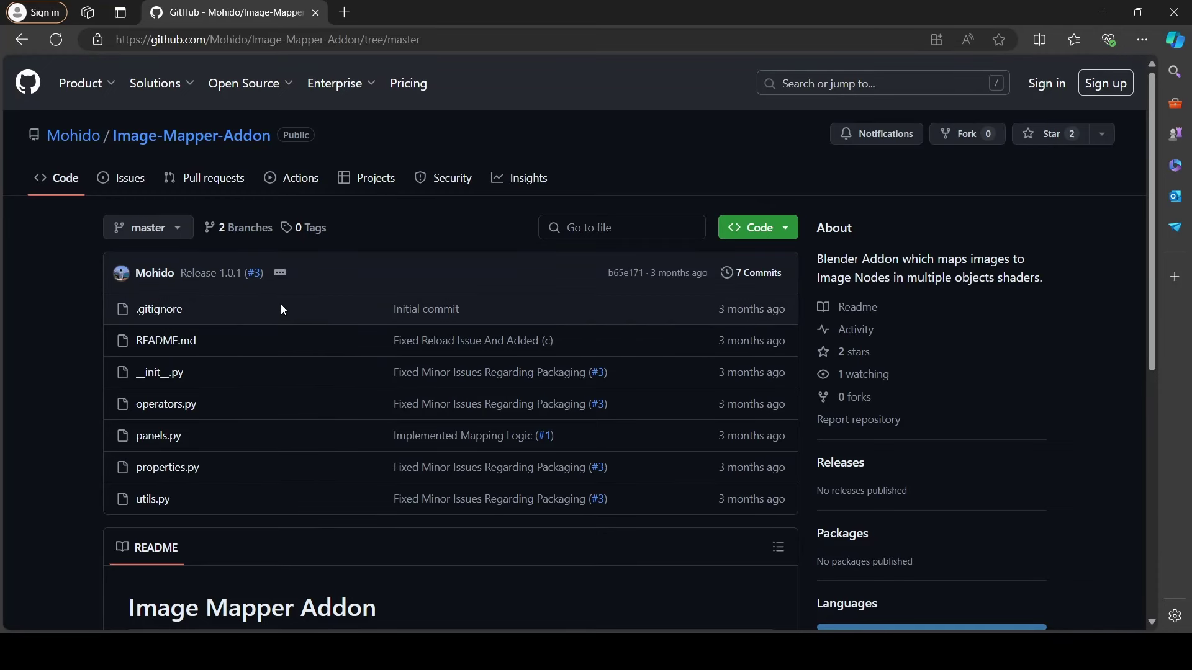
pyautogui.scroll(-2, 247, 310)
# Switch the Image-Mapper-Addon repository to its development branch.
pyautogui.scroll(2, 247, 311)
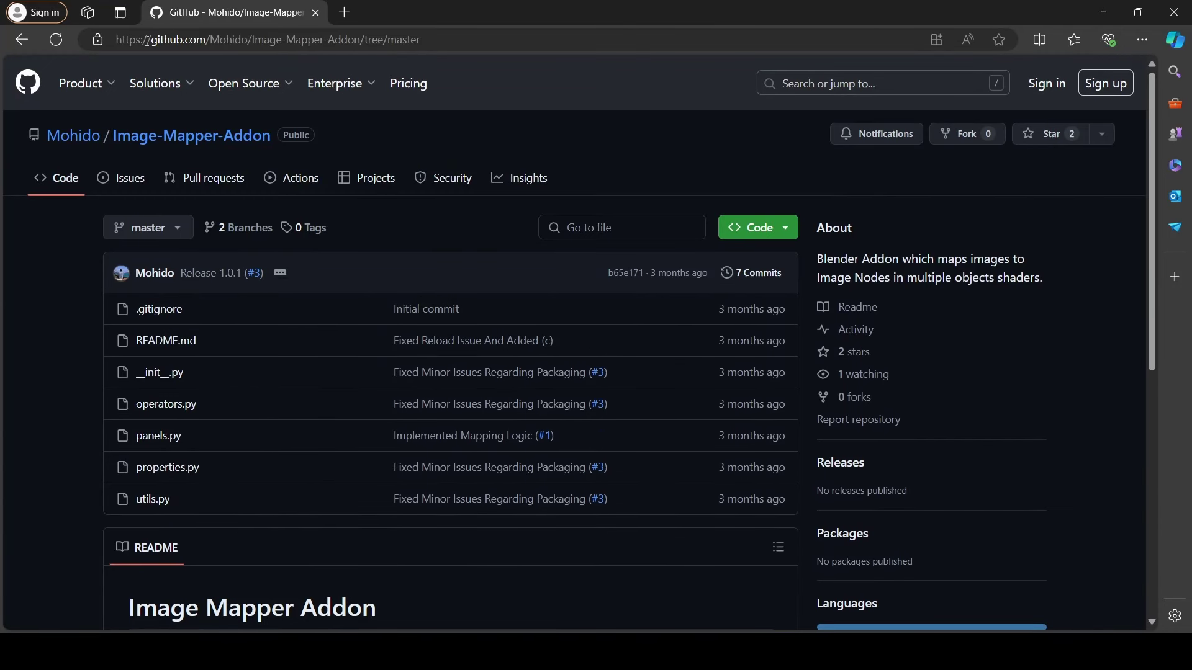
pyautogui.moveTo(157, 39); pyautogui.dragTo(428, 26)
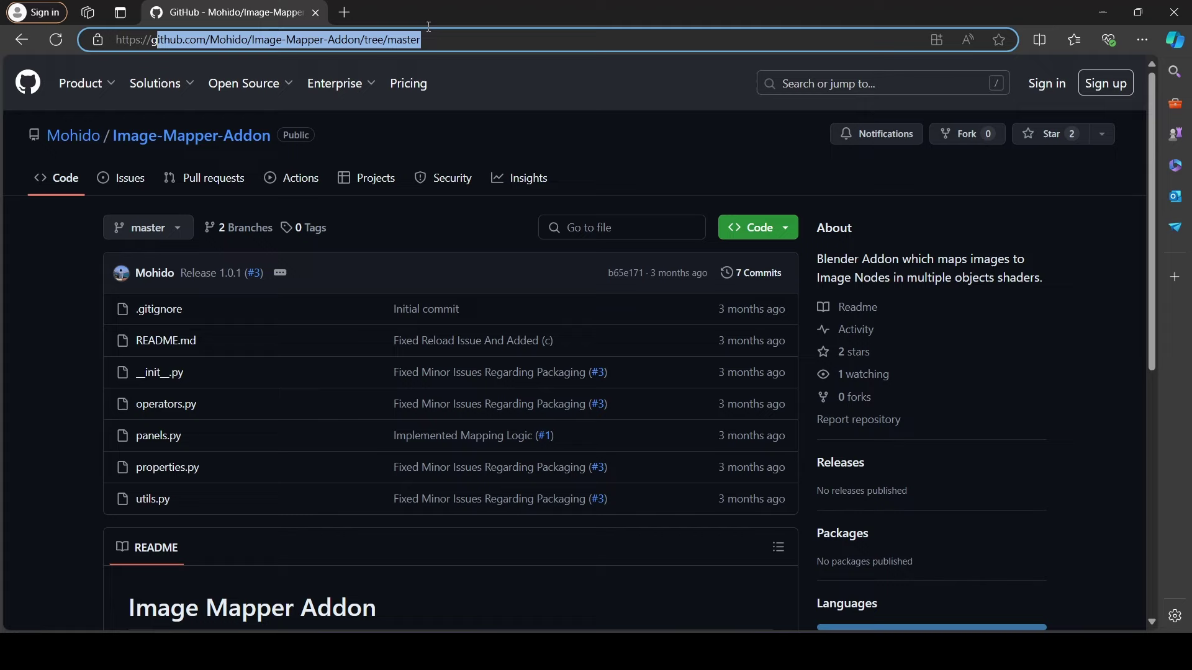
pyautogui.click(393, 218)
pyautogui.click(155, 231)
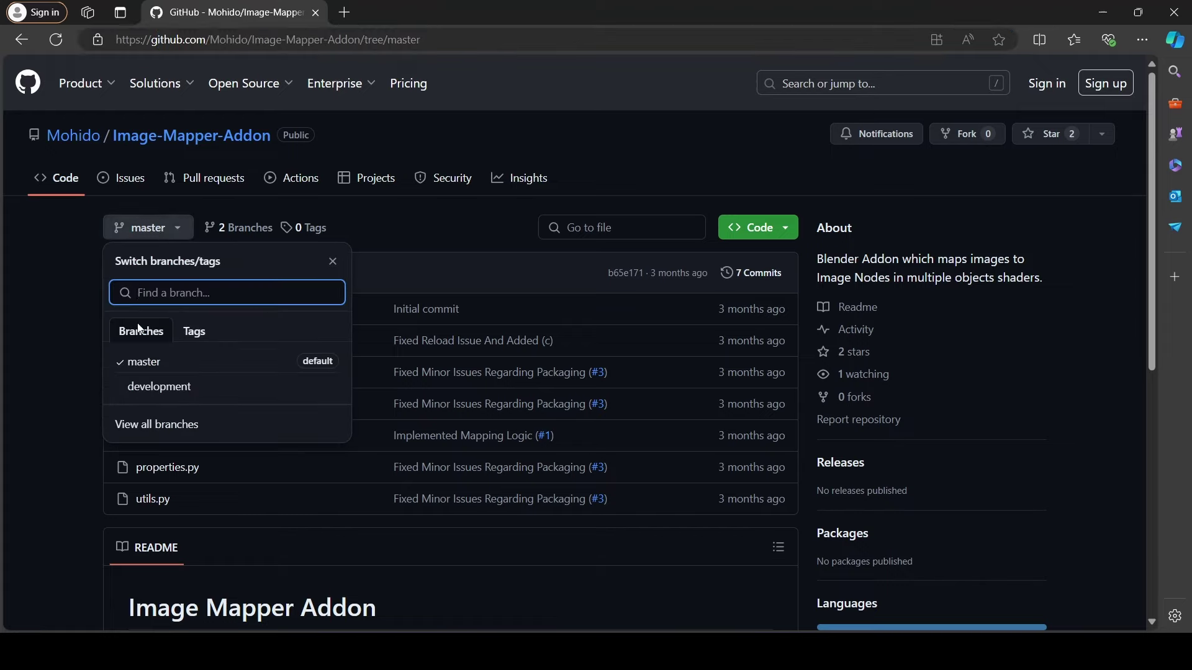
pyautogui.click(159, 387)
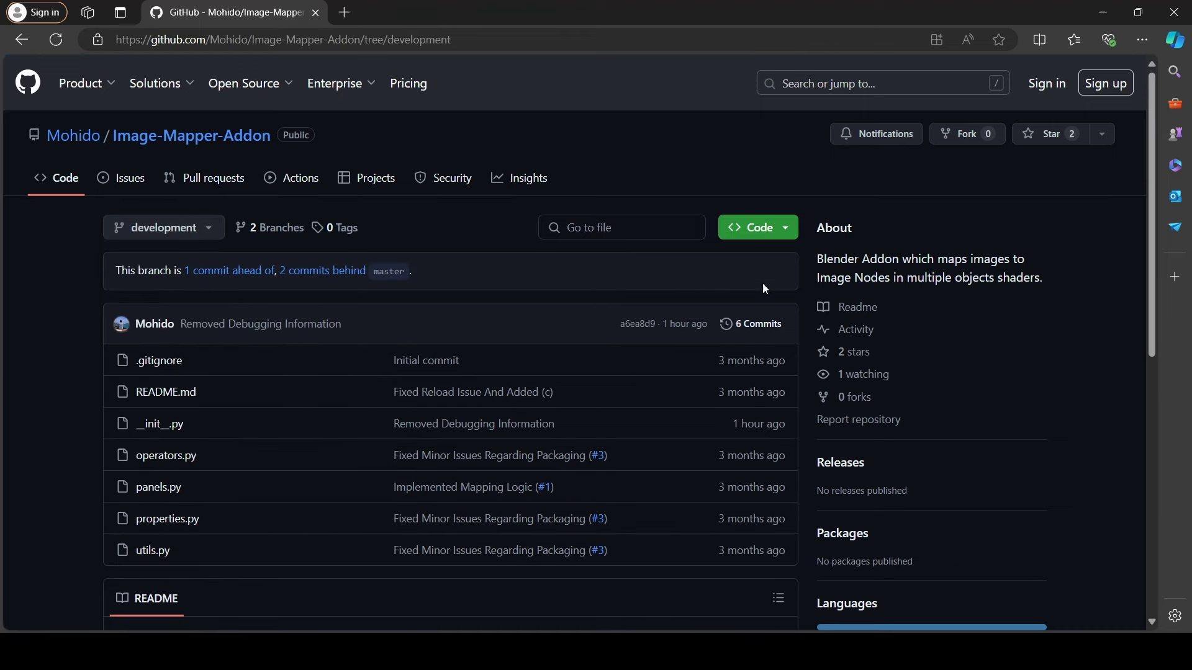
# Download the development branch as a ZIP and save it into D:\Temp.
pyautogui.click(780, 235)
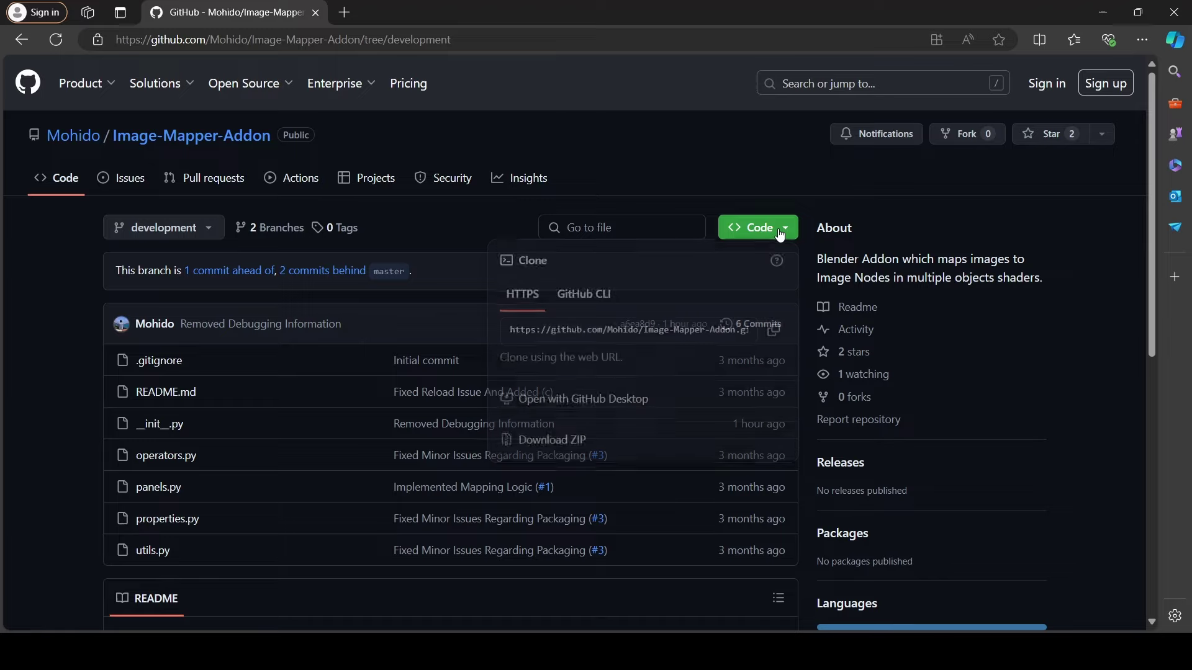
pyautogui.click(574, 441)
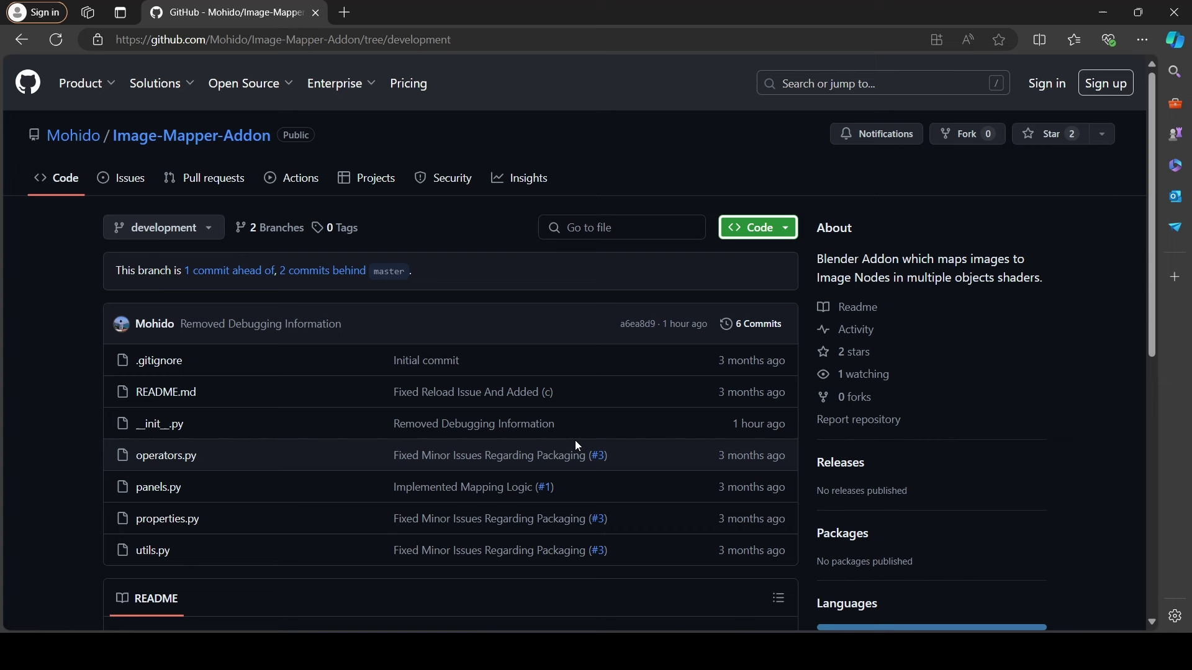
pyautogui.click(976, 117)
pyautogui.doubleClick(376, 341)
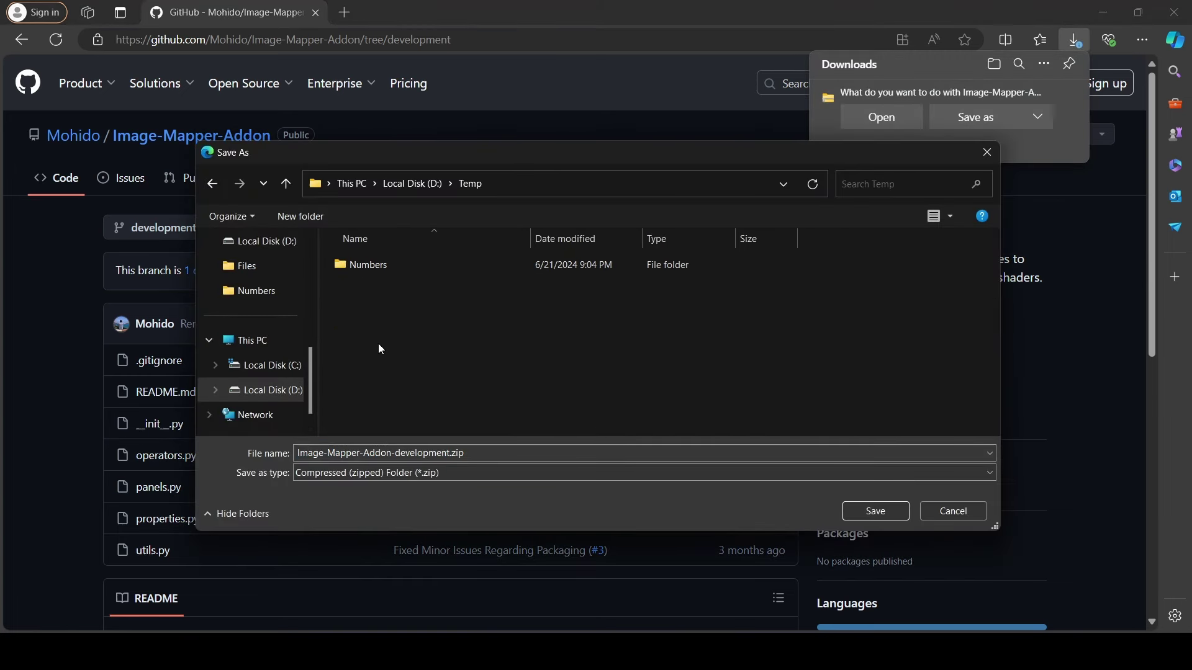
pyautogui.click(875, 511)
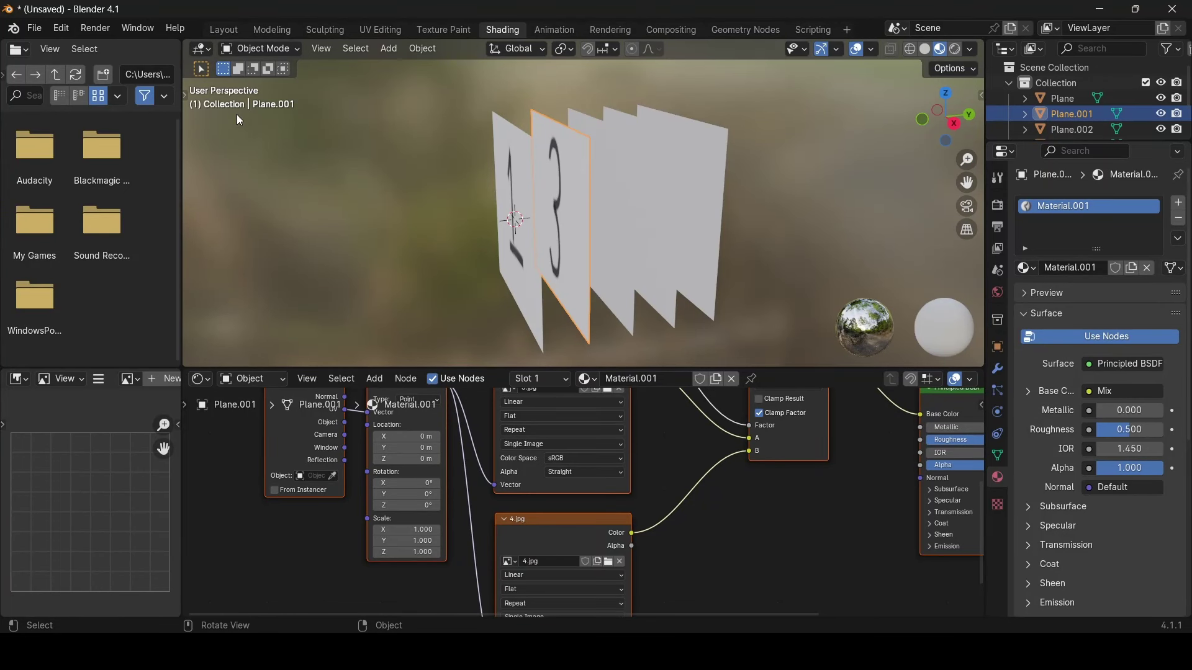
# Install Image-Mapper-Addon-development.zip from D:\Temp in Preferences and enable the Image Mapper add-on.
pyautogui.click(62, 28)
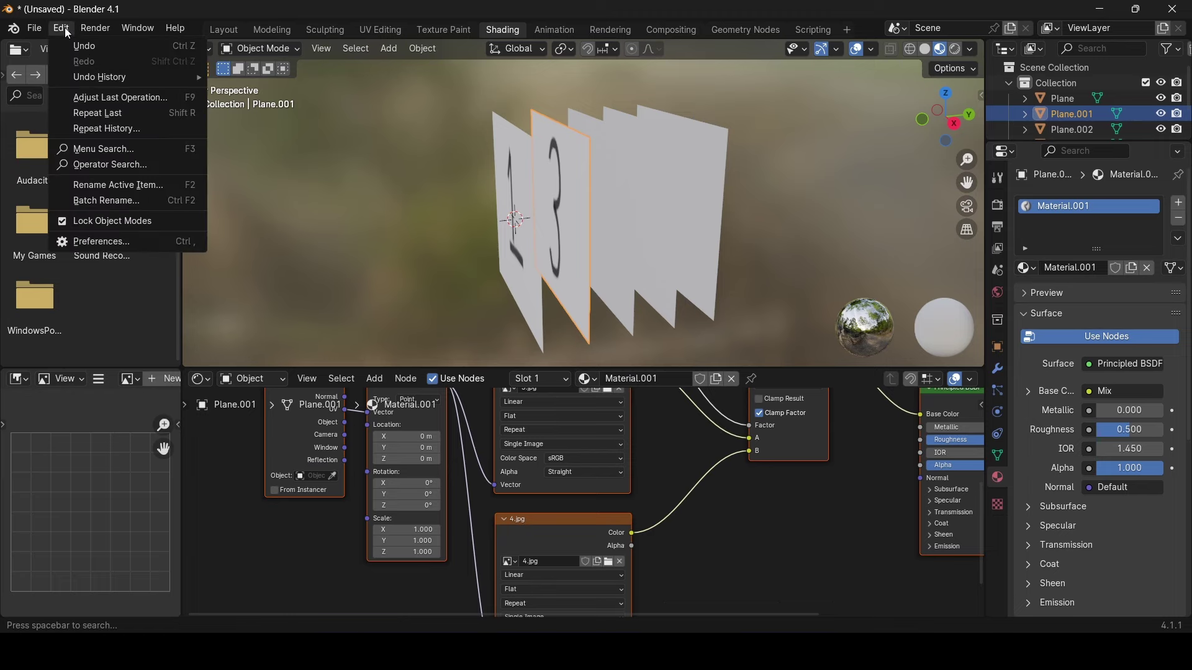
pyautogui.click(102, 243)
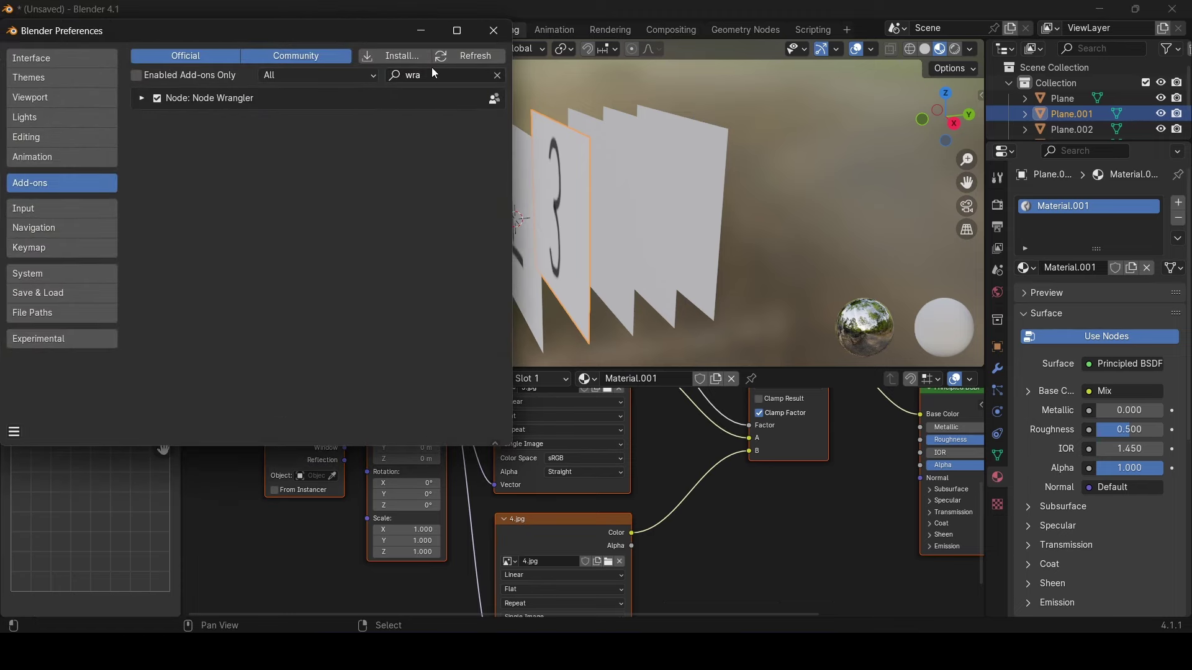
pyautogui.click(397, 56)
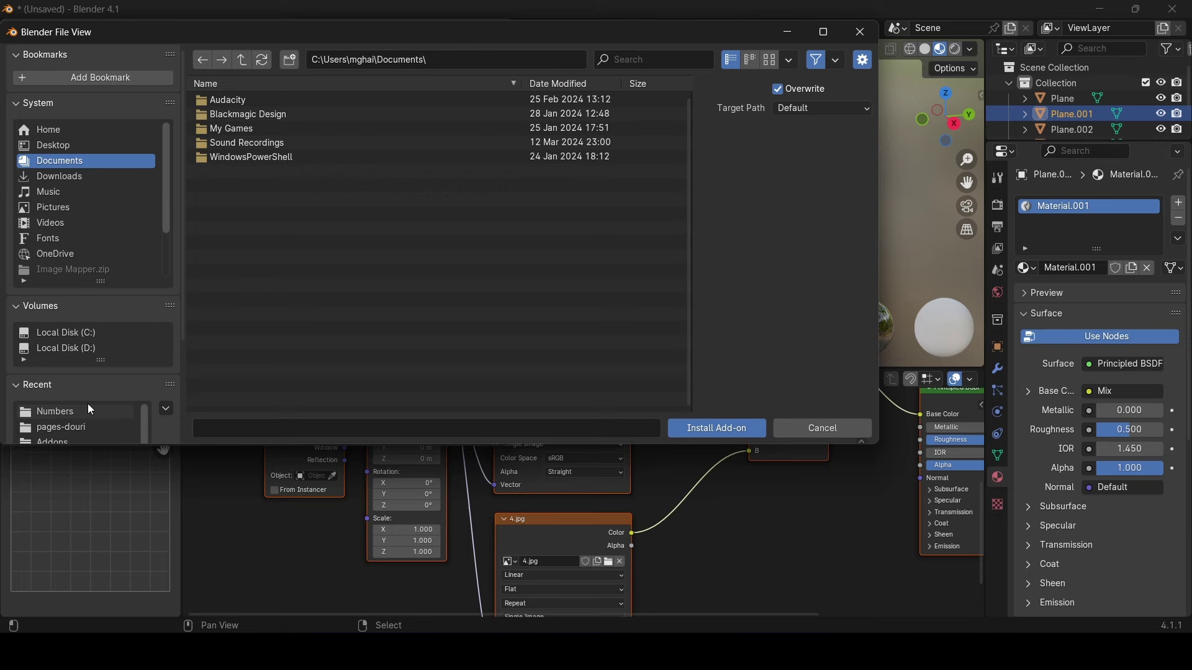
pyautogui.click(87, 349)
pyautogui.doubleClick(243, 197)
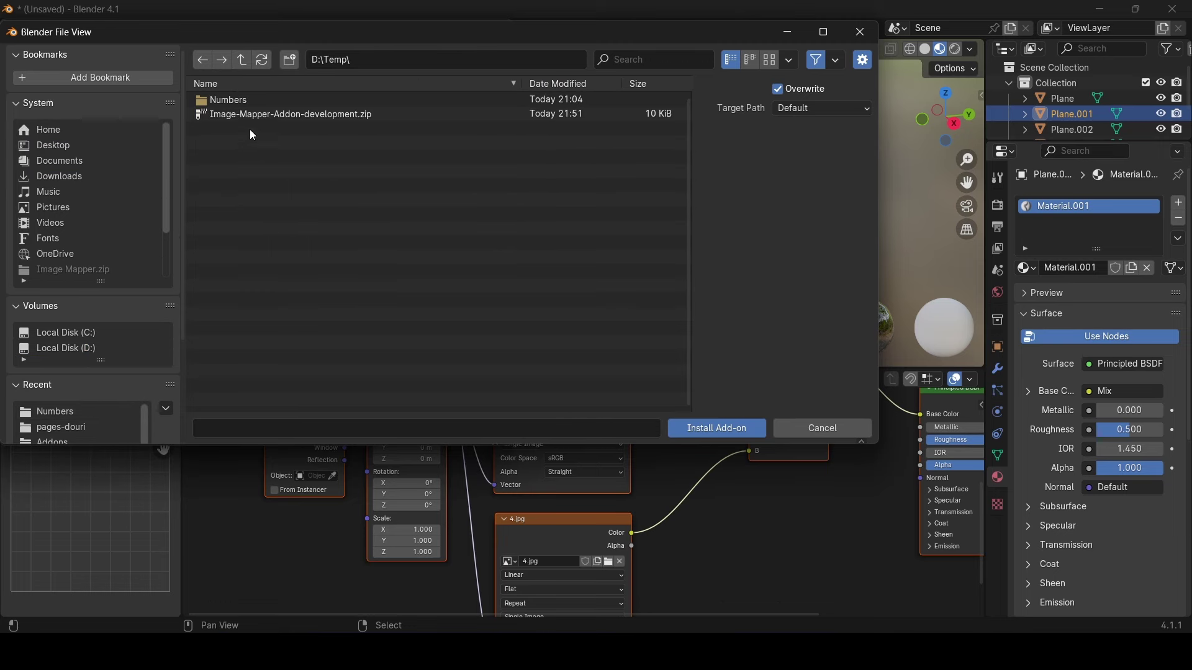
pyautogui.doubleClick(243, 113)
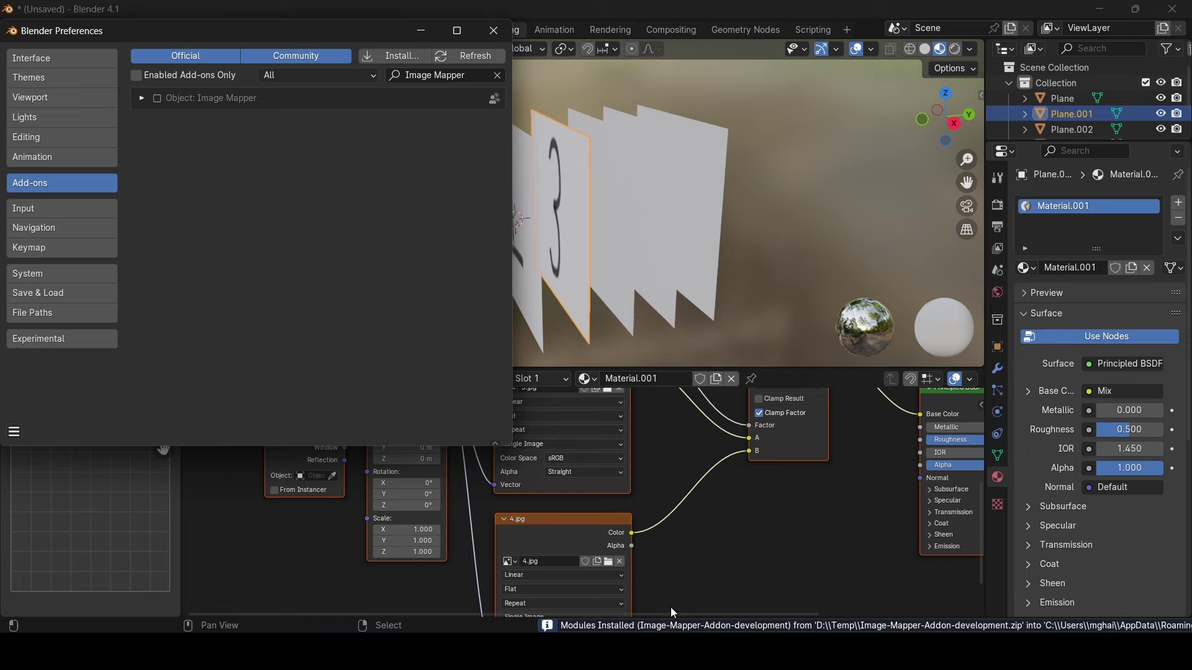
pyautogui.click(158, 98)
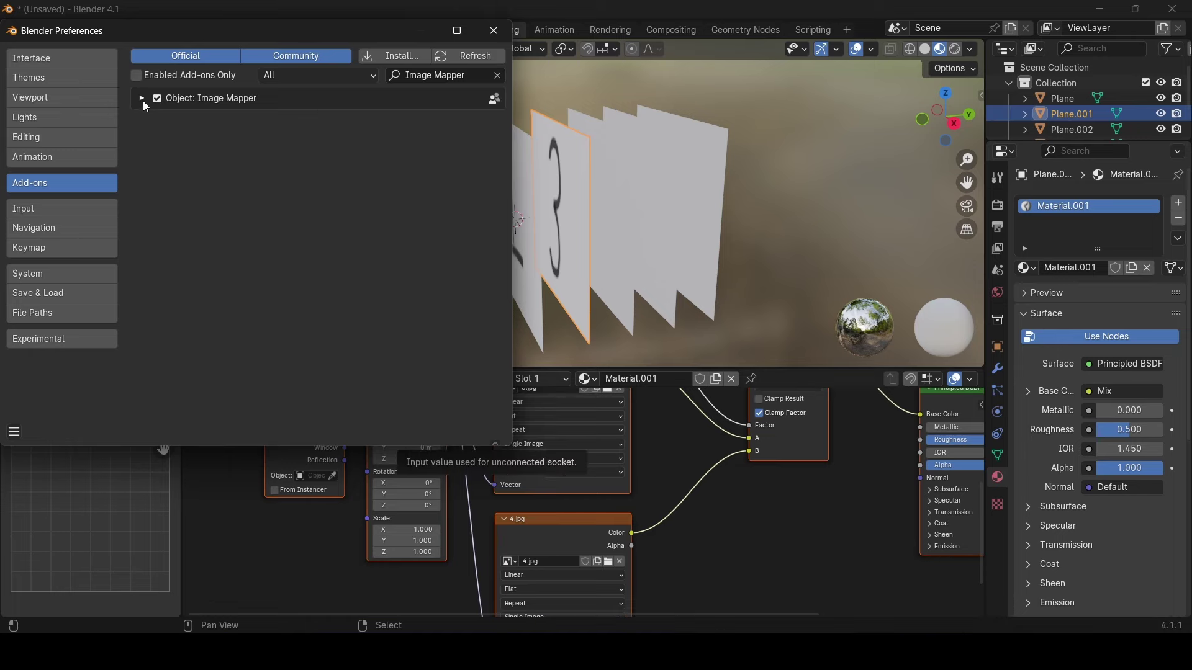
pyautogui.click(142, 100)
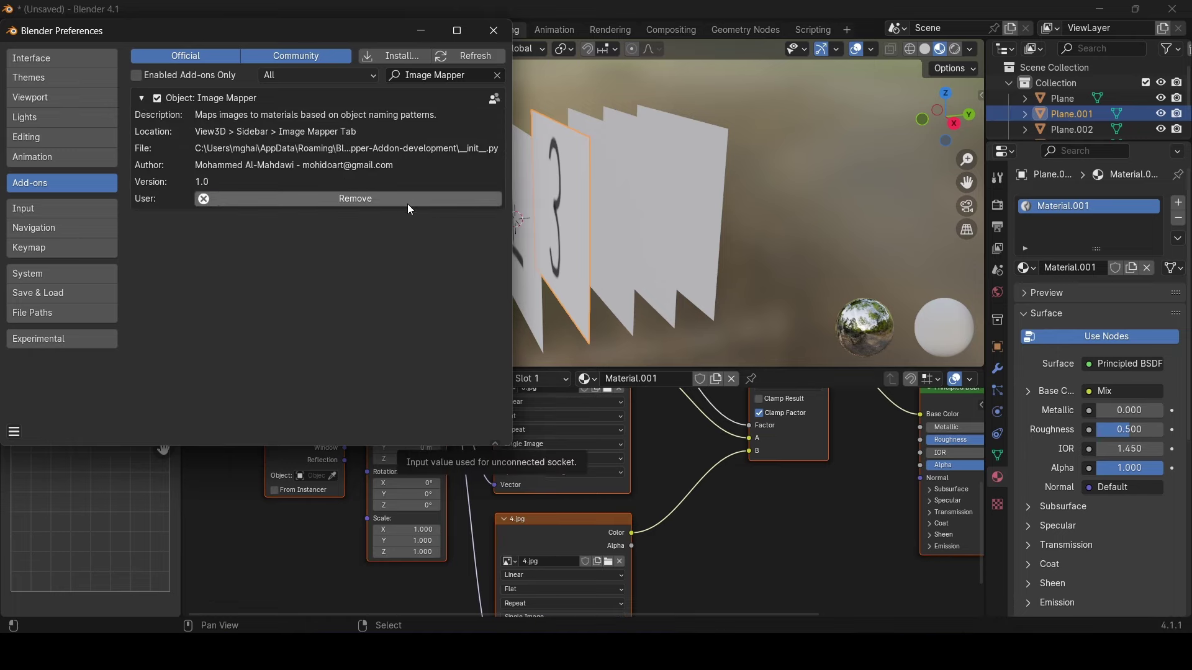
# Close Preferences, show the viewport sidebar, and merge the left areas into the viewport and node editor.
pyautogui.click(446, 32)
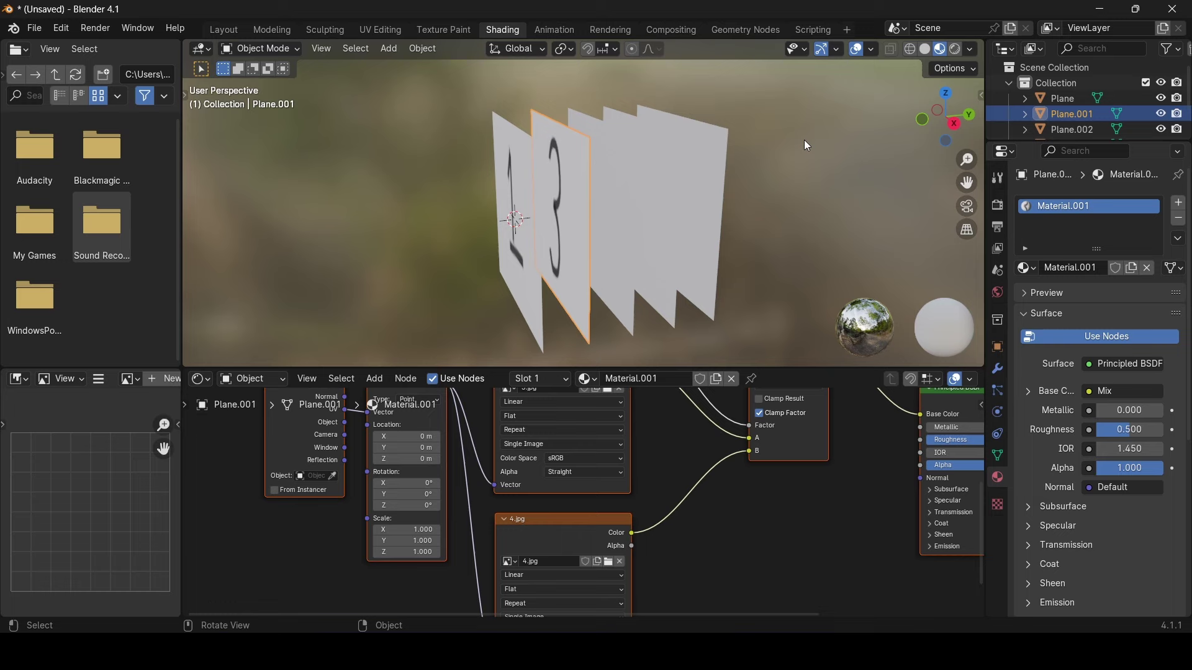
pyautogui.press('n')
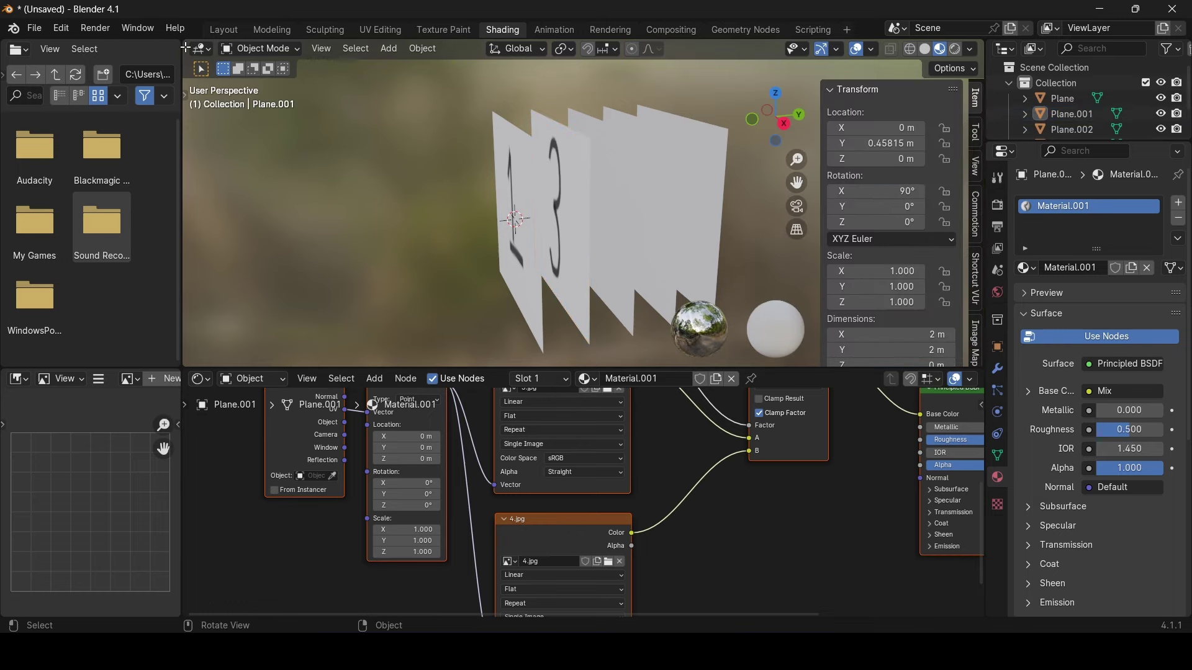
pyautogui.moveTo(185, 41); pyautogui.dragTo(88, 50)
pyautogui.moveTo(185, 378); pyautogui.dragTo(87, 386)
# Enlarge the viewport, open and widen the Image Mapper tab, and check Plane.001 and Plane.002 names.
pyautogui.moveTo(806, 378); pyautogui.dragTo(807, 447)
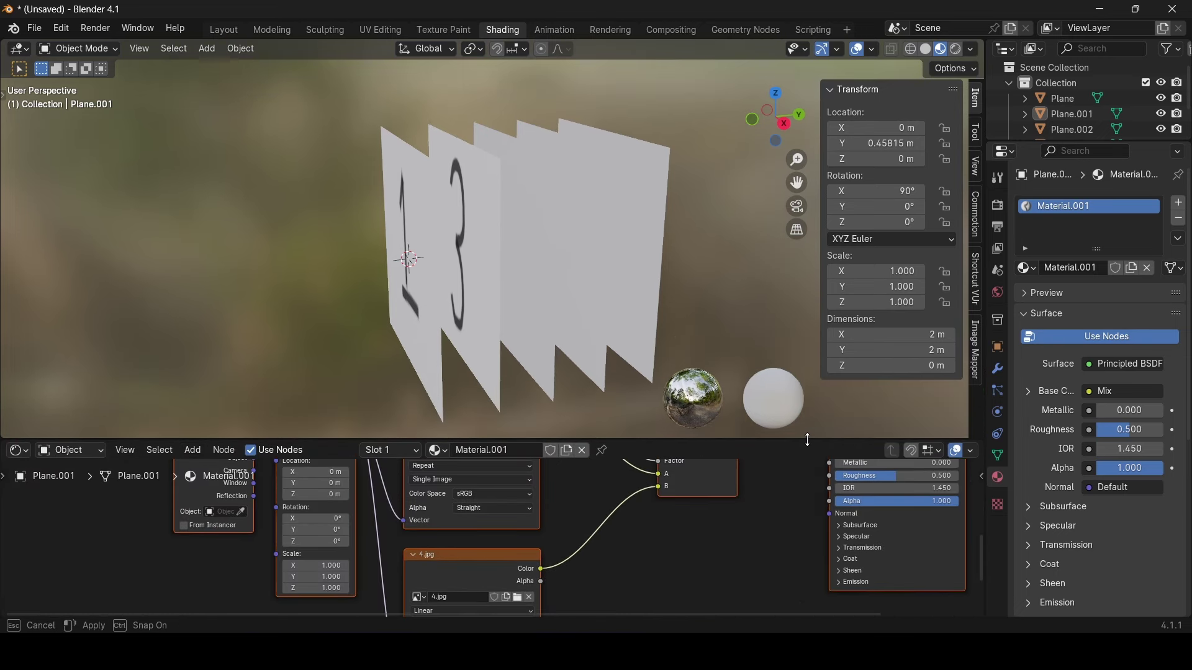
pyautogui.click(975, 353)
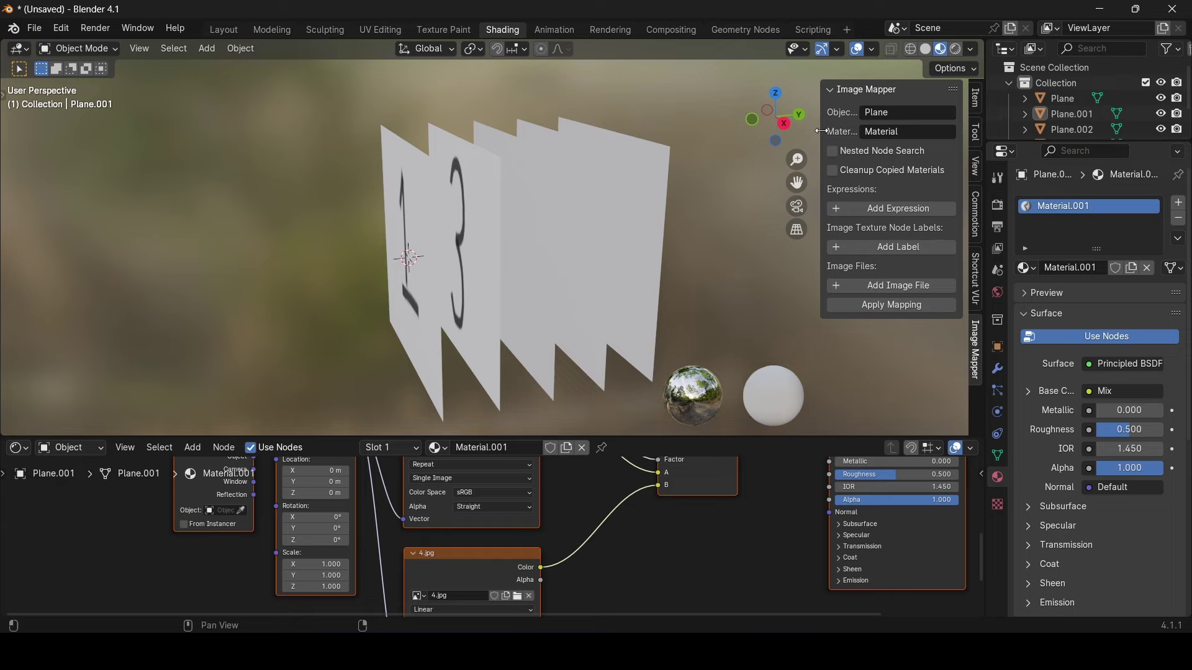
pyautogui.moveTo(822, 133); pyautogui.dragTo(660, 138)
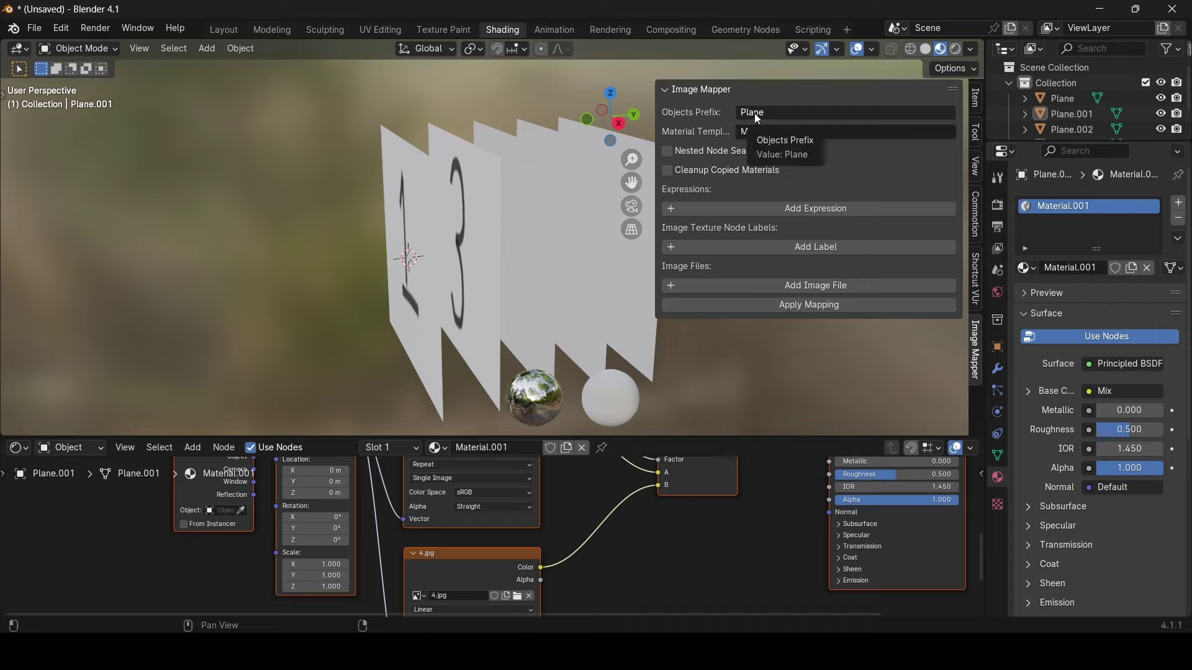
pyautogui.doubleClick(1071, 117)
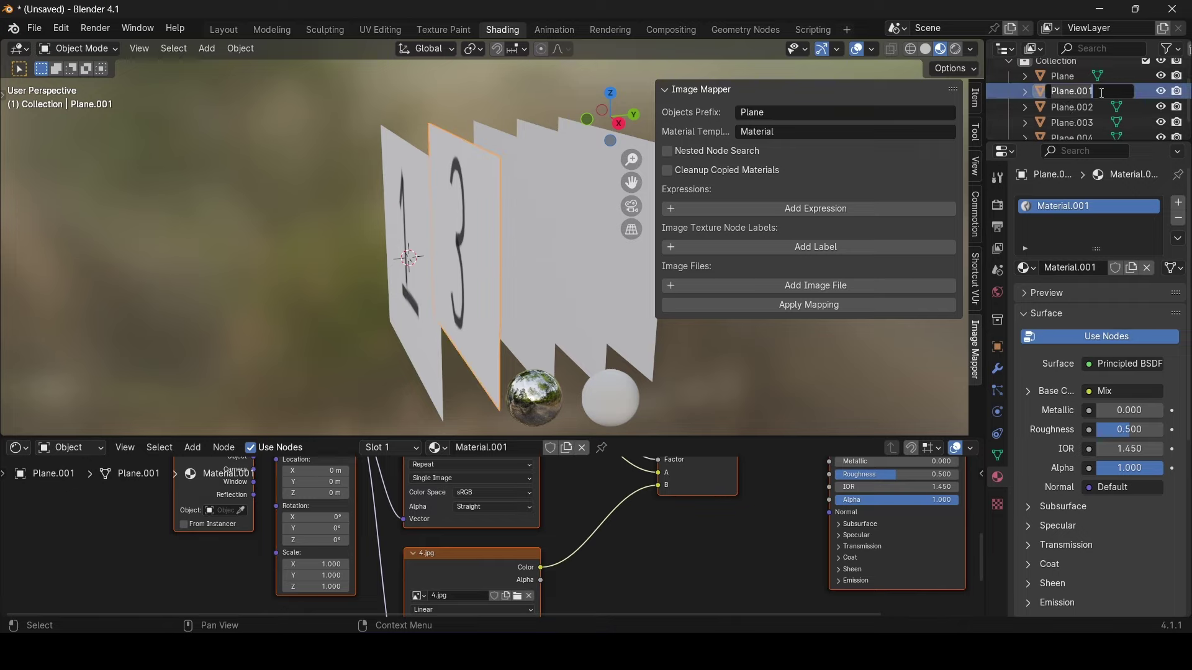
pyautogui.press('Left')
pyautogui.press('Left')
pyautogui.press('Left')
pyautogui.press('Left')
pyautogui.press('Left')
pyautogui.press('Left')
pyautogui.press('Left')
pyautogui.press('Left')
pyautogui.press('Left')
pyautogui.press('Tab')
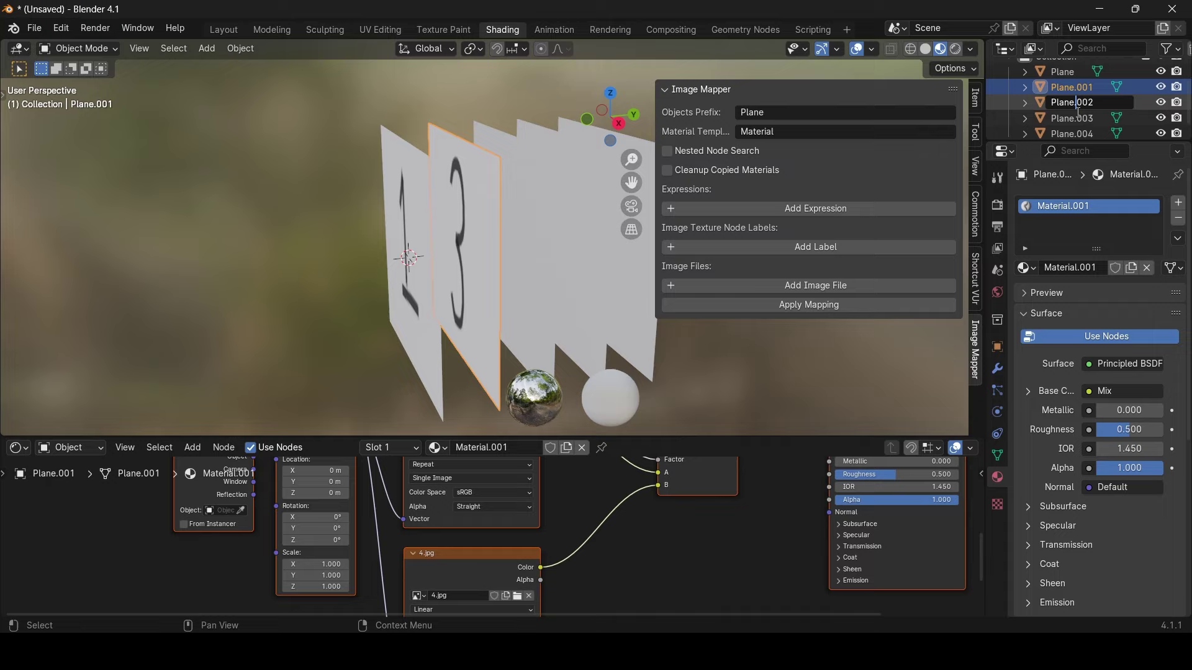
pyautogui.press('Escape')
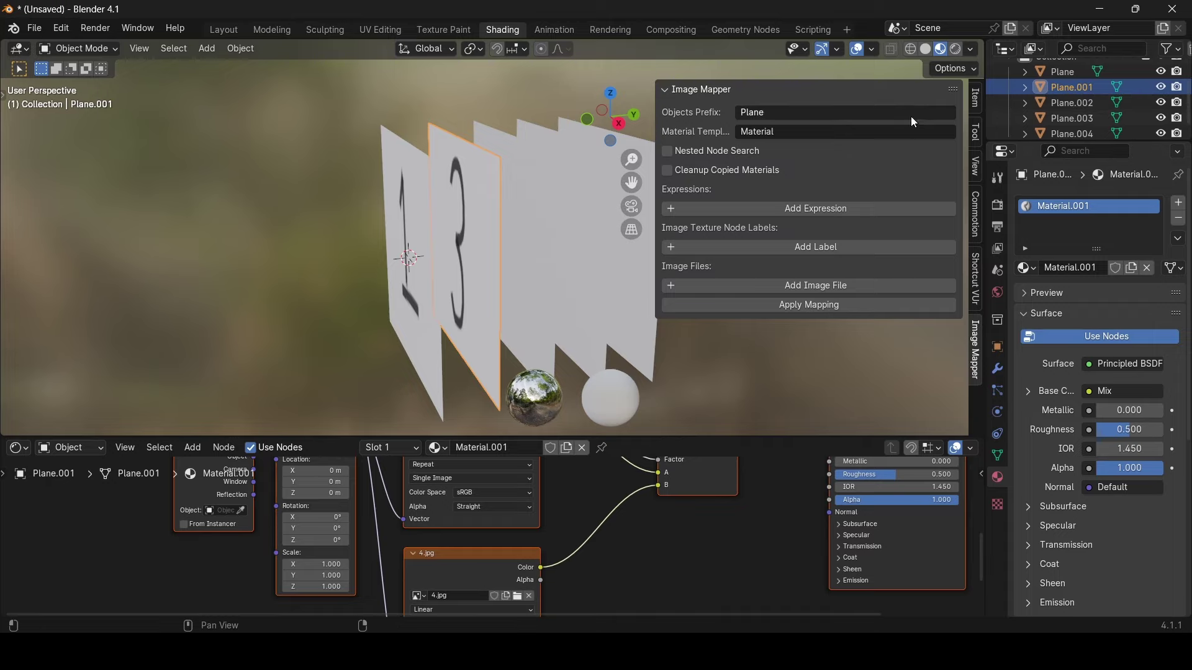
# Set the Objects Prefix to 'Plane.'.
pyautogui.click(800, 113)
pyautogui.click(801, 113)
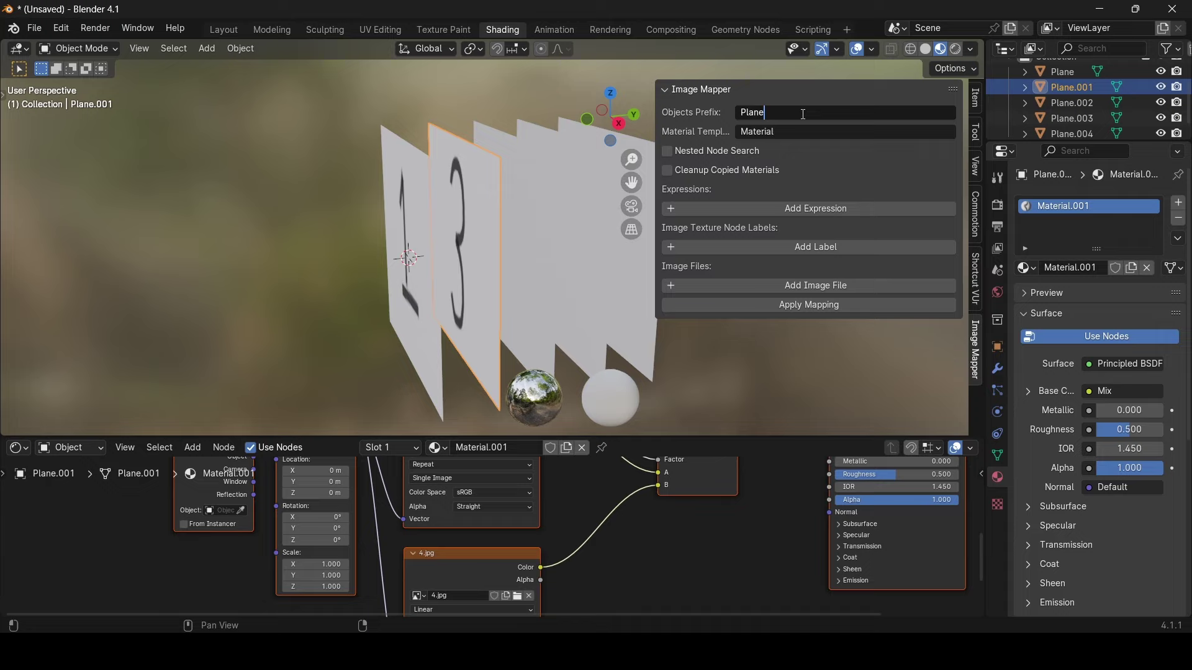
pyautogui.write('.')
pyautogui.press('Return')
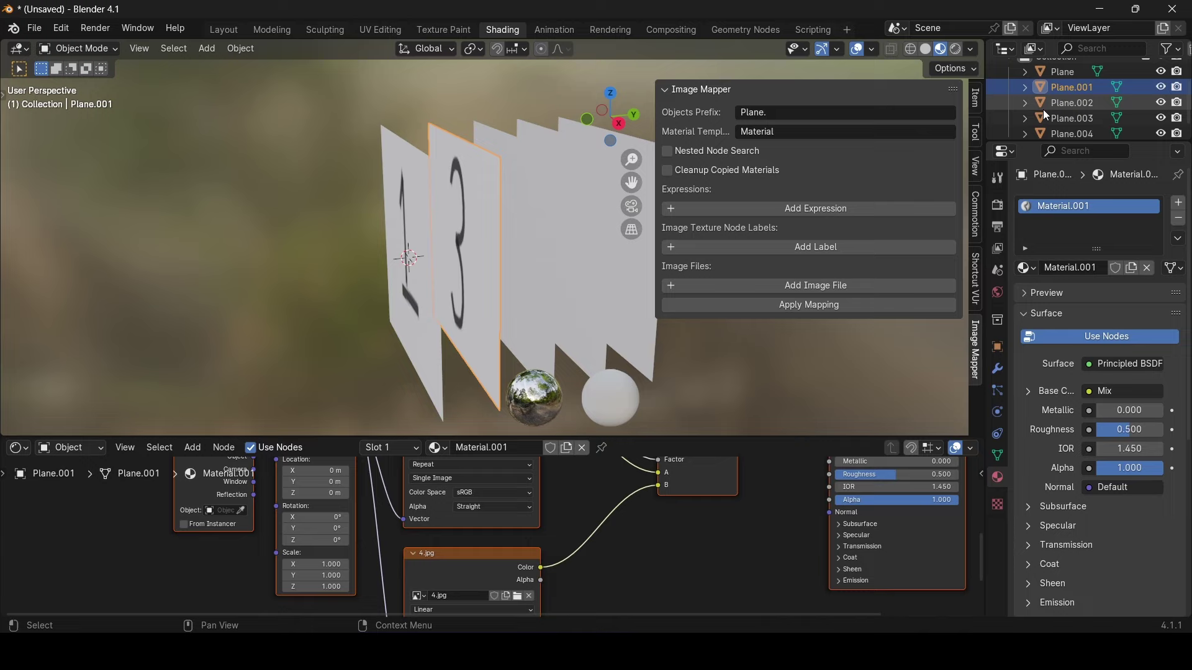
# Select the Plane object and frame its Material node tree in the node editor.
pyautogui.click(804, 132)
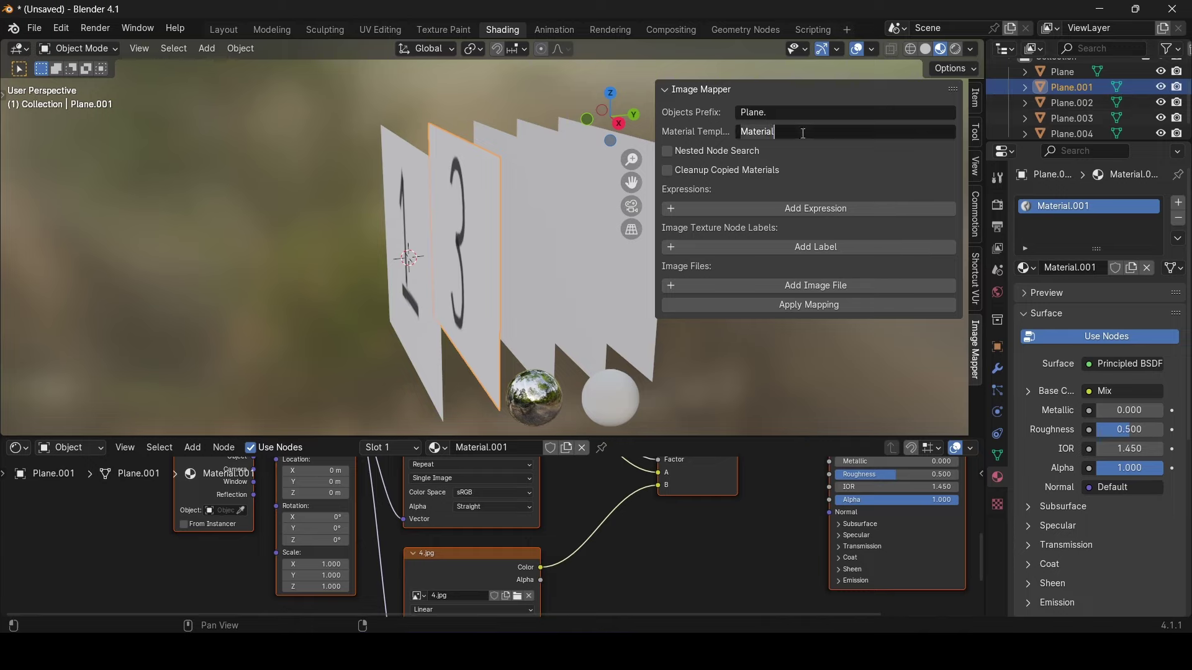
pyautogui.scroll(2, 1082, 96)
pyautogui.doubleClick(1074, 99)
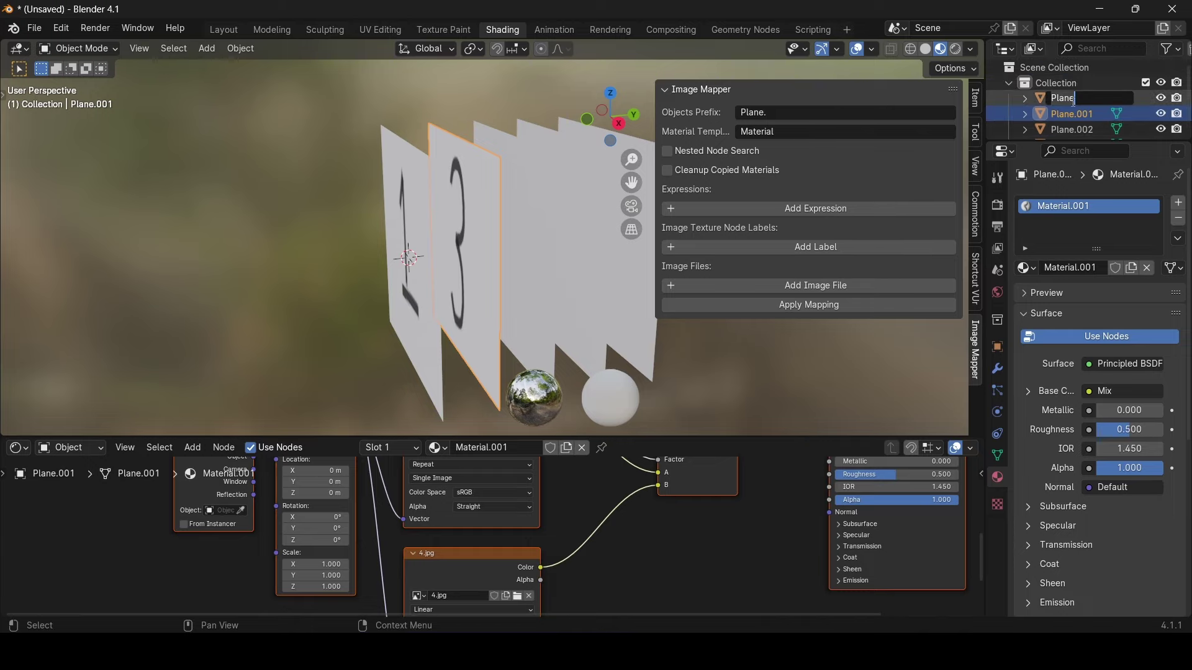
pyautogui.press('Escape')
pyautogui.click(1060, 99)
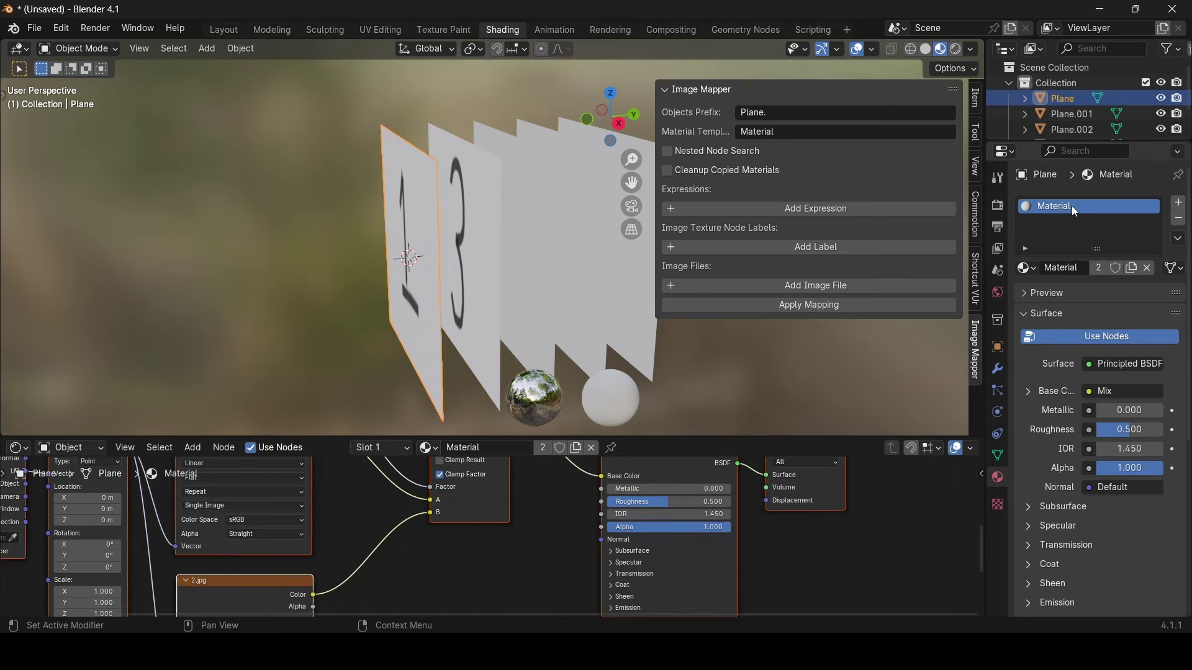
pyautogui.press('Home')
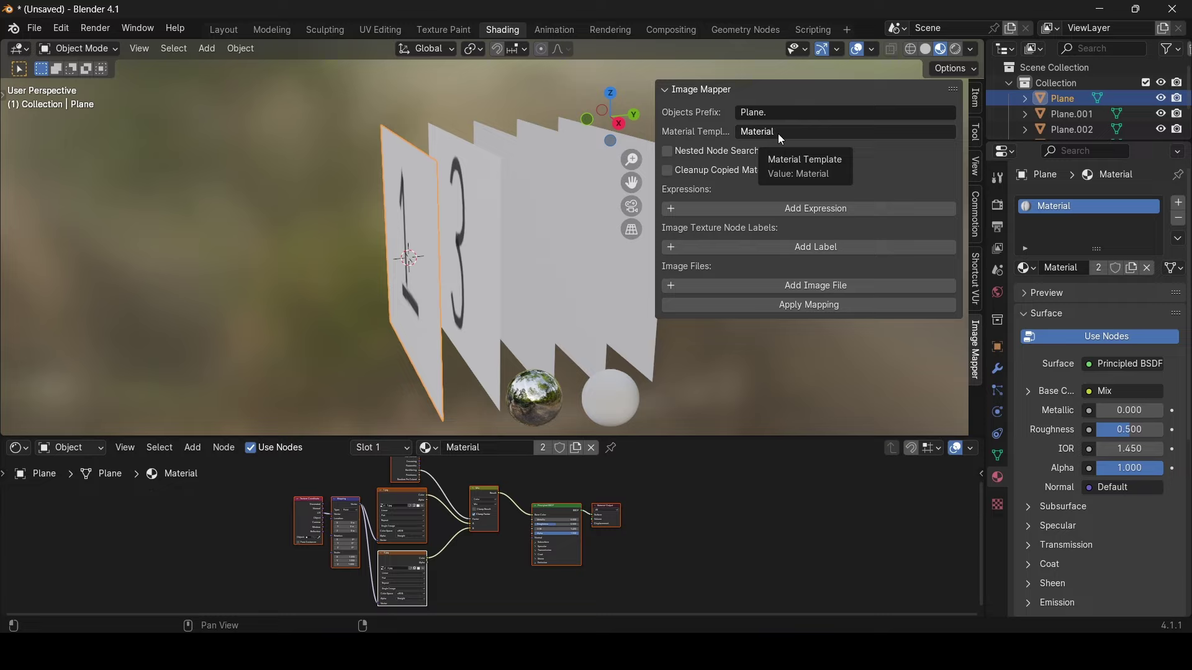
# Confirm the Material Template field reads 'Material'.
pyautogui.click(815, 132)
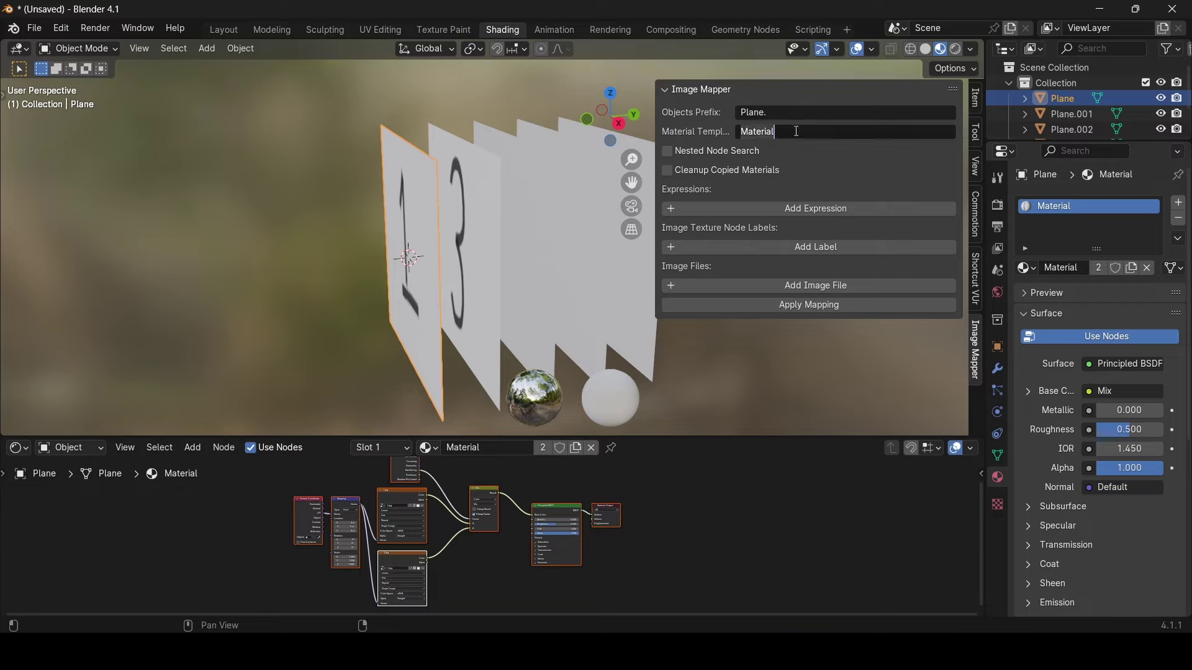
pyautogui.hotkey('shift', 'Home')
pyautogui.press('Return')
# Group the Mix and Principled BSDF nodes of Material into a node group.
pyautogui.scroll(3, 629, 575)
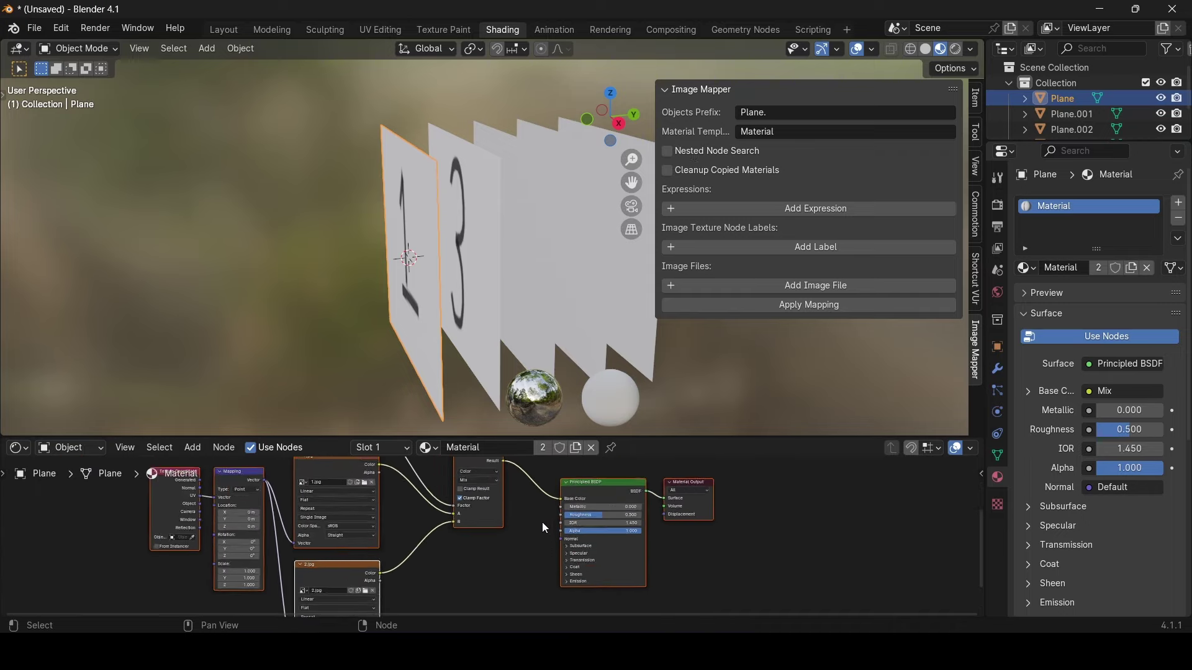
pyautogui.scroll(-2, 559, 546)
pyautogui.scroll(-3, 652, 581)
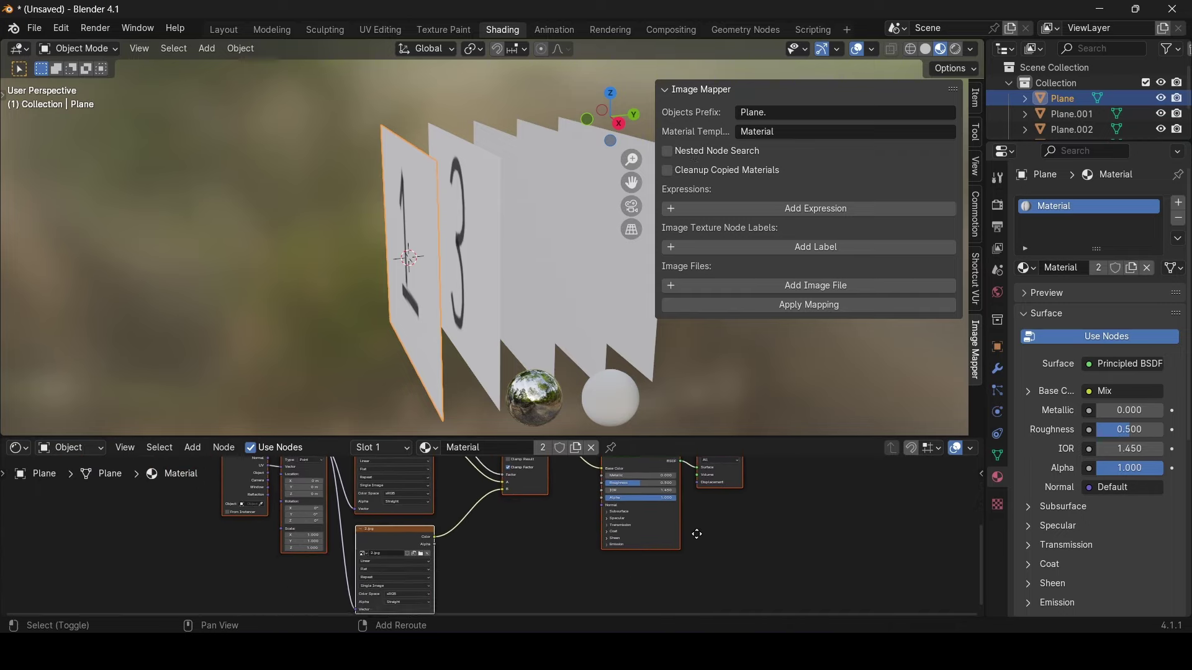
pyautogui.moveTo(659, 564); pyautogui.dragTo(676, 600, button='middle')
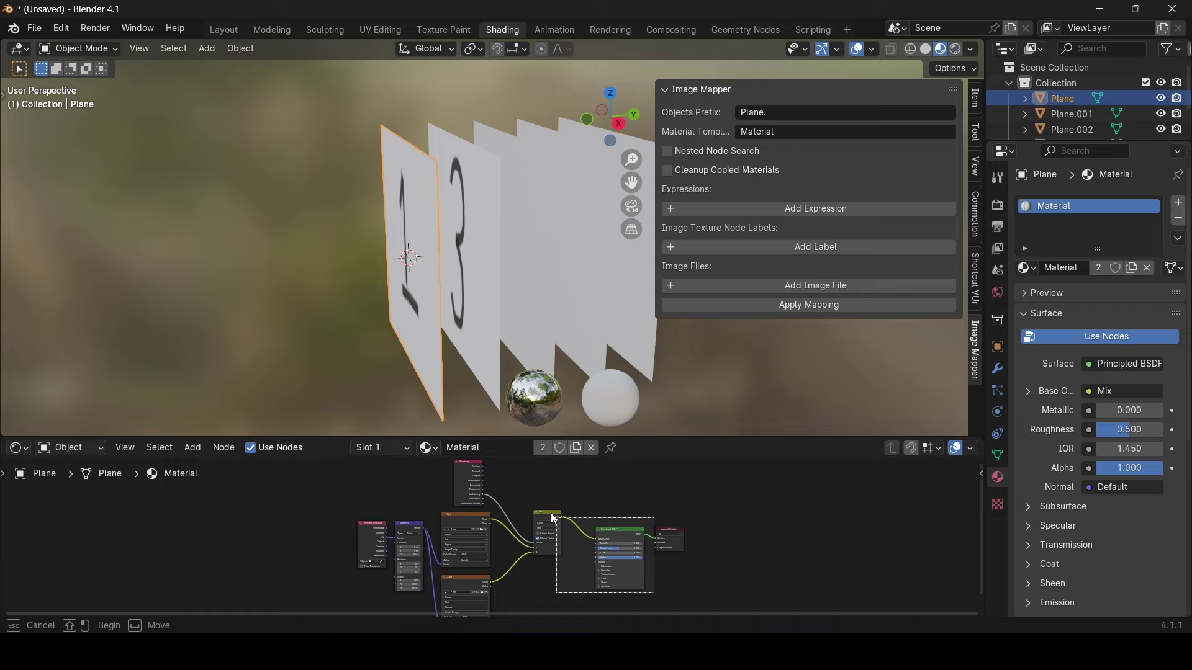
pyautogui.rightClick(525, 503)
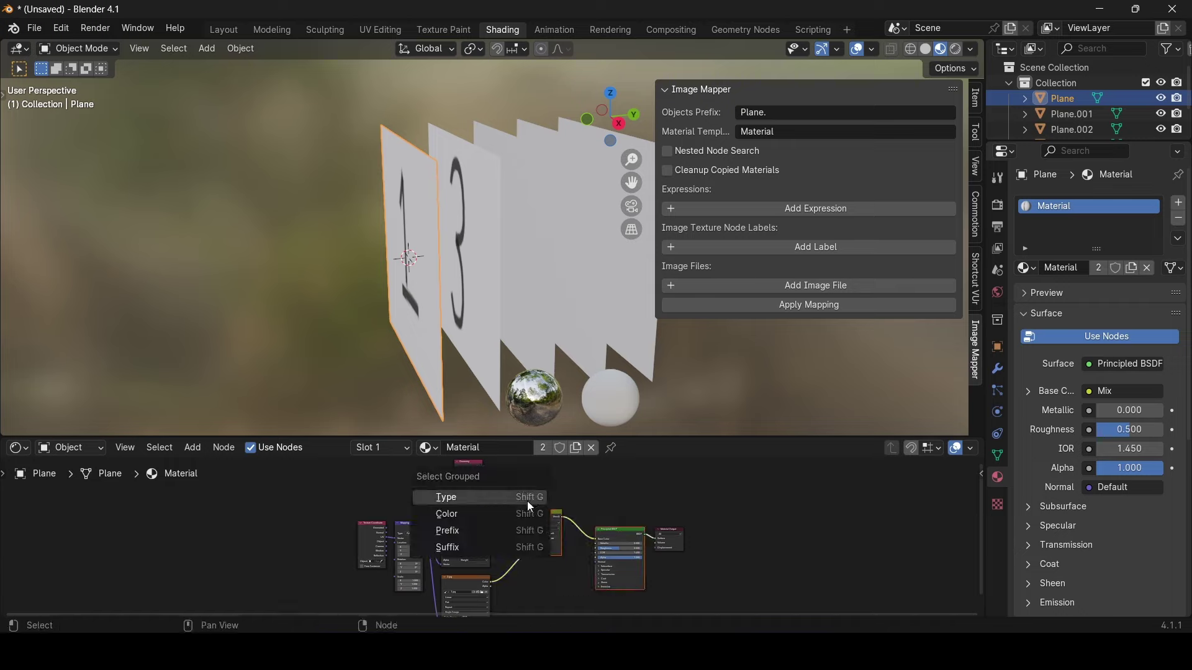
pyautogui.click(636, 510)
pyautogui.moveTo(645, 604); pyautogui.dragTo(556, 527)
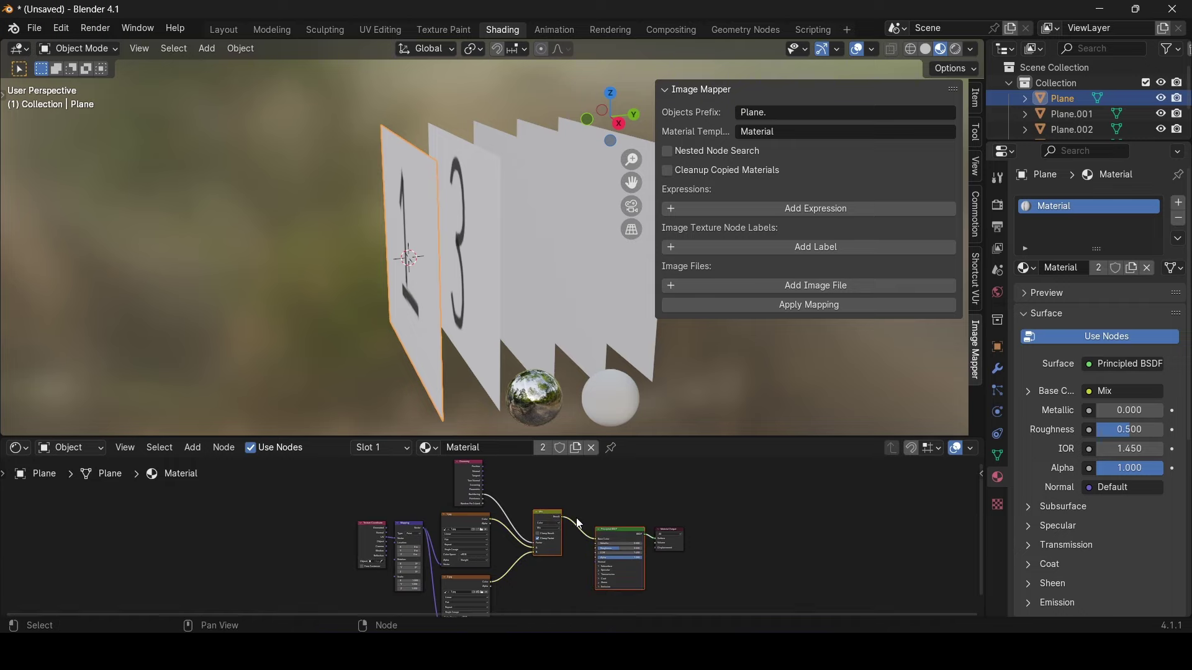
pyautogui.hotkey('ctrl', 'g')
# Look inside the new node group, then return to the Material node tree.
pyautogui.scroll(3, 598, 521)
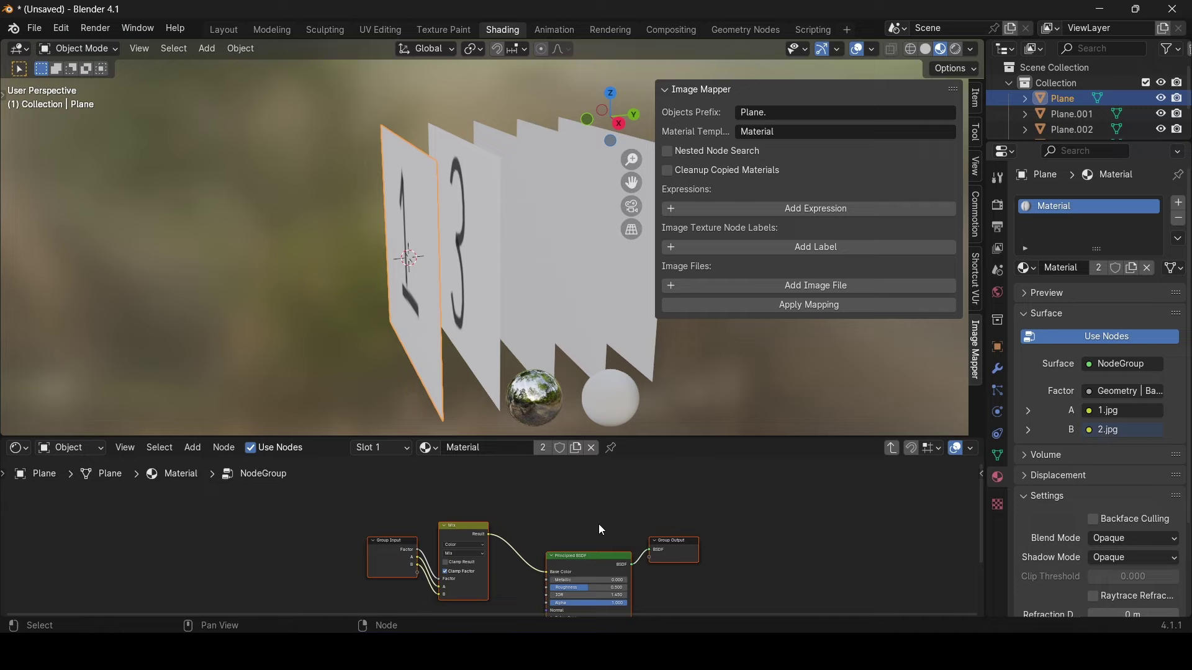
pyautogui.moveTo(566, 519); pyautogui.dragTo(593, 540, button='middle')
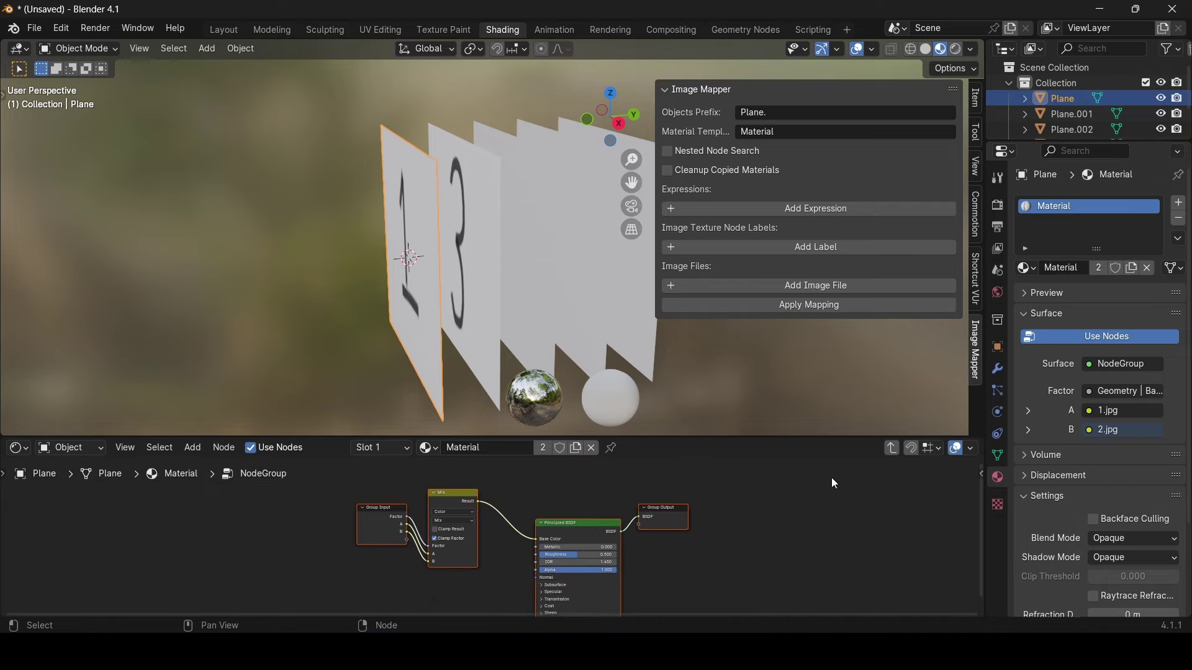
pyautogui.click(281, 507)
pyautogui.scroll(2, 398, 497)
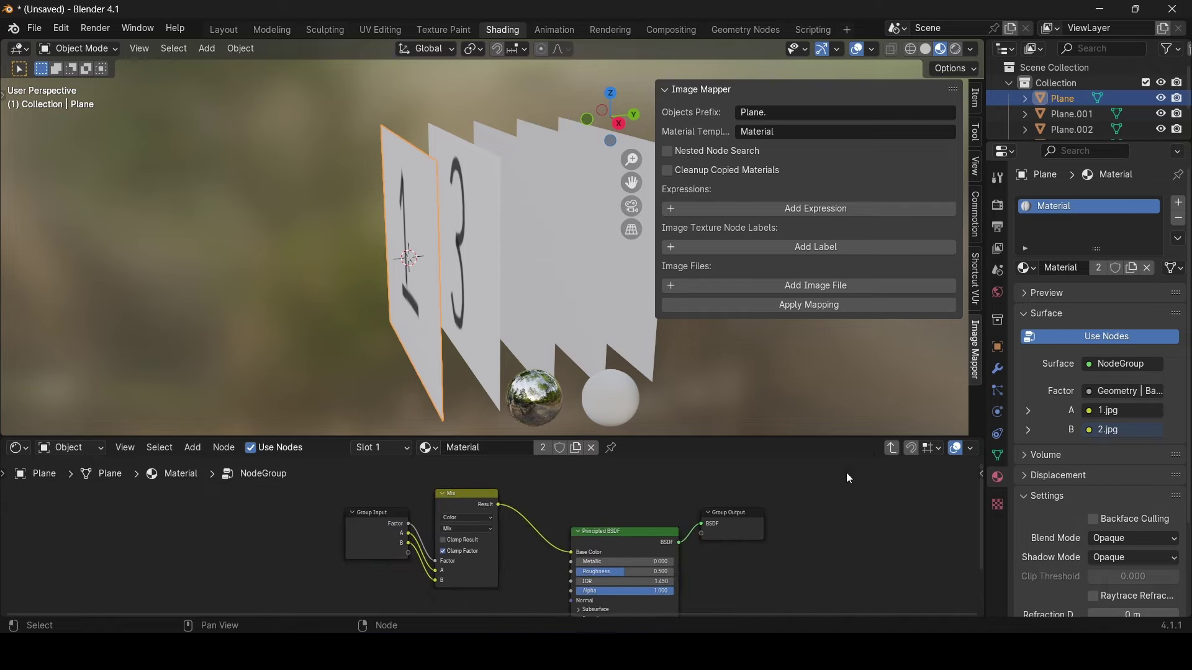
pyautogui.click(891, 448)
pyautogui.scroll(-3, 706, 560)
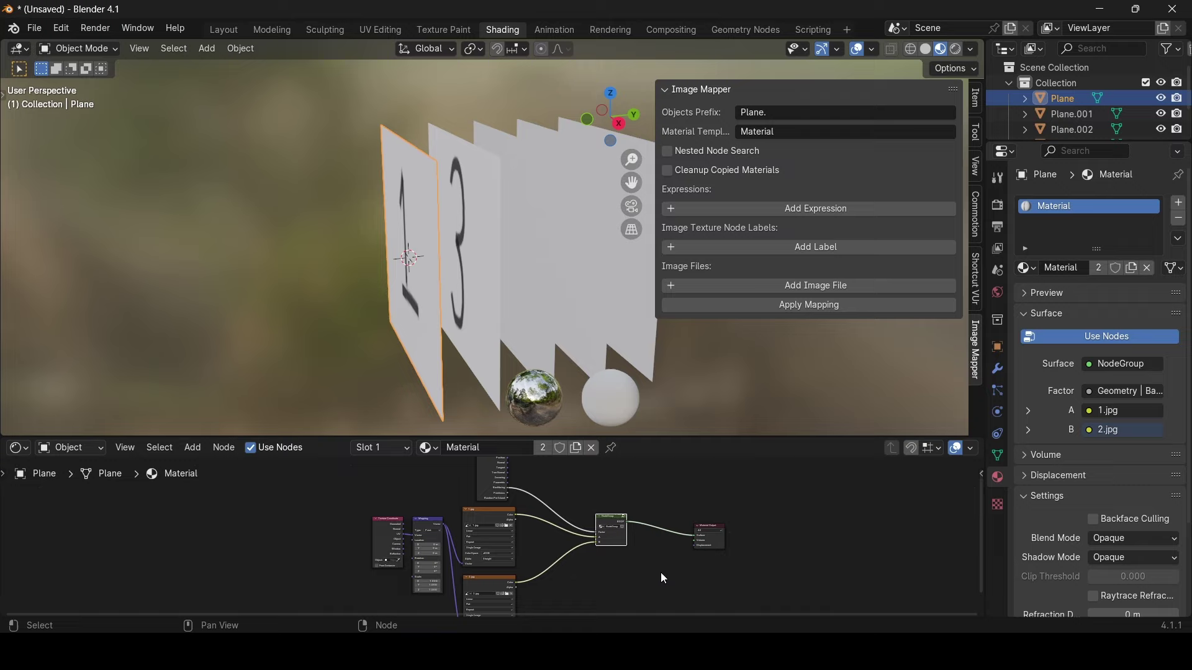
# Briefly select the image texture nodes, then enable Cleanup Copied Materials and Nested Node Search.
pyautogui.moveTo(660, 573); pyautogui.dragTo(568, 482)
pyautogui.moveTo(458, 514); pyautogui.dragTo(542, 582)
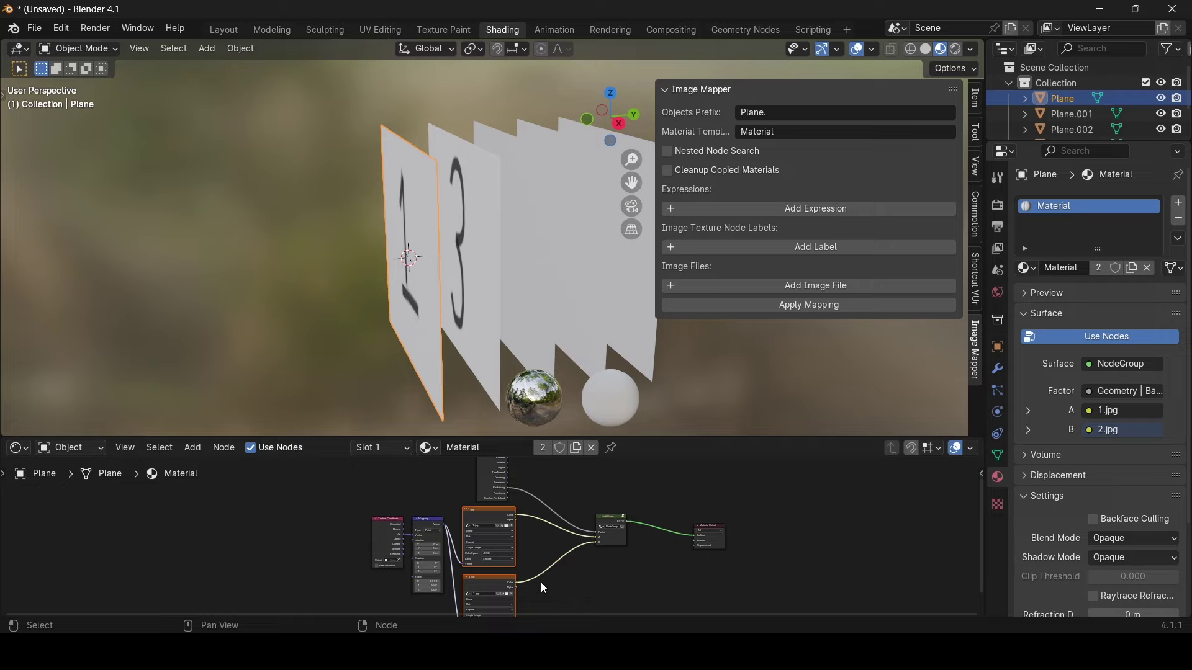
pyautogui.moveTo(569, 579); pyautogui.dragTo(578, 543, button='middle')
pyautogui.click(618, 530)
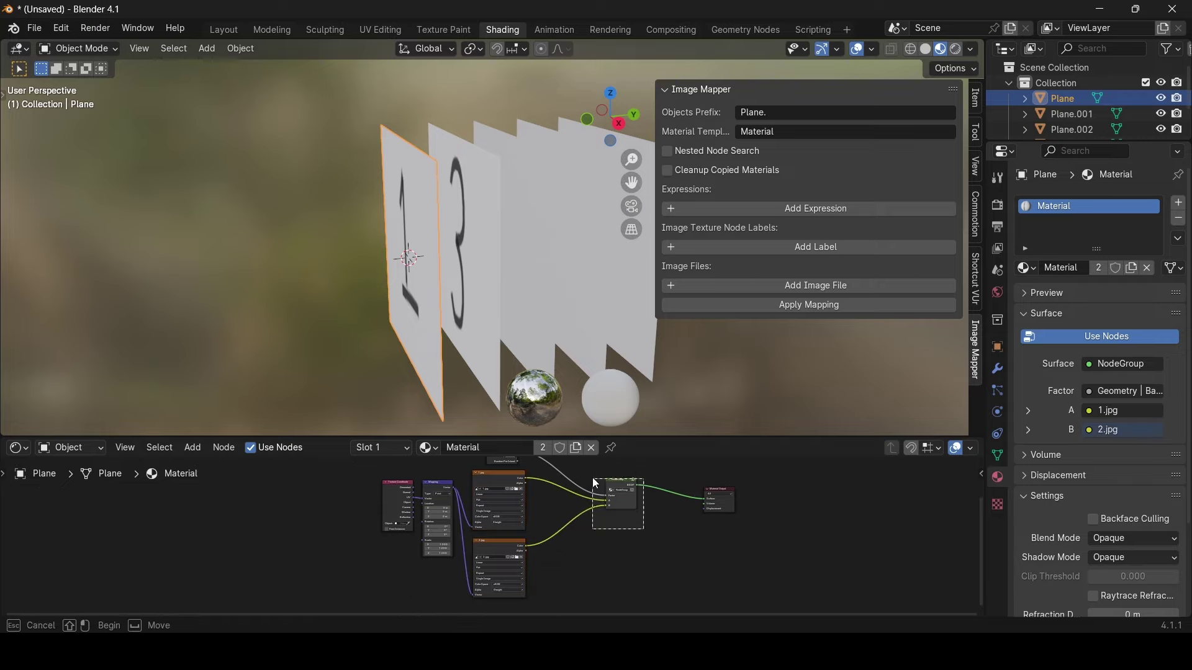
pyautogui.click(668, 170)
pyautogui.click(668, 152)
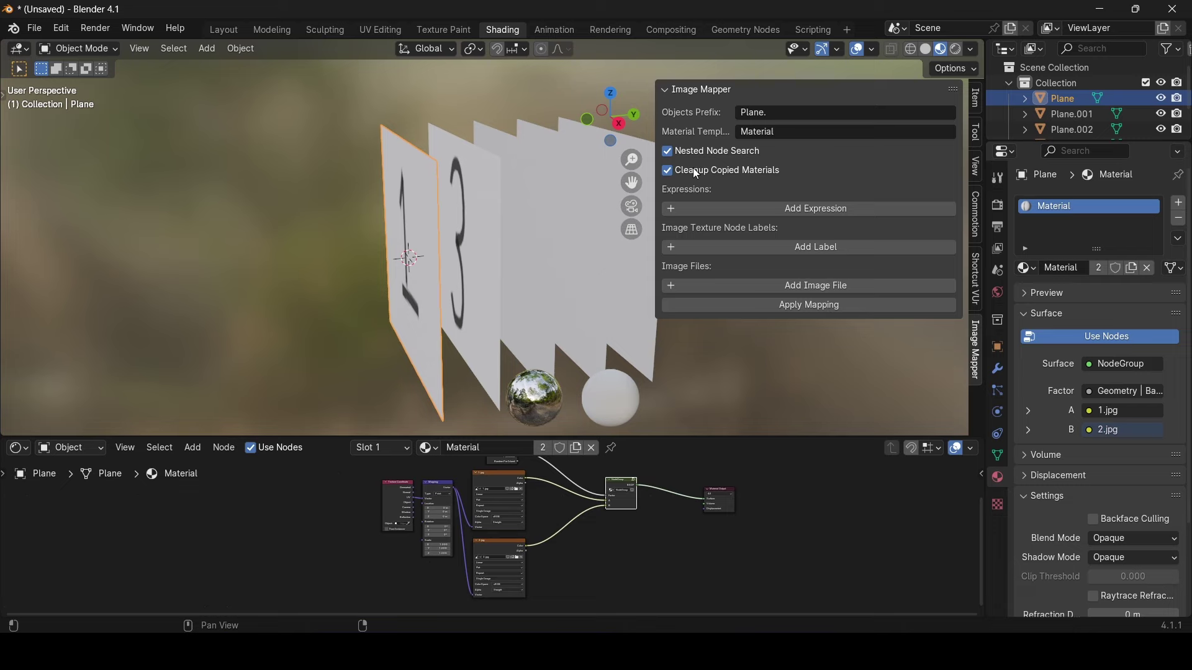
# Select Plane.001, apply the image mapping, and check Plane.001's material browse list.
pyautogui.click(463, 207)
pyautogui.click(575, 251)
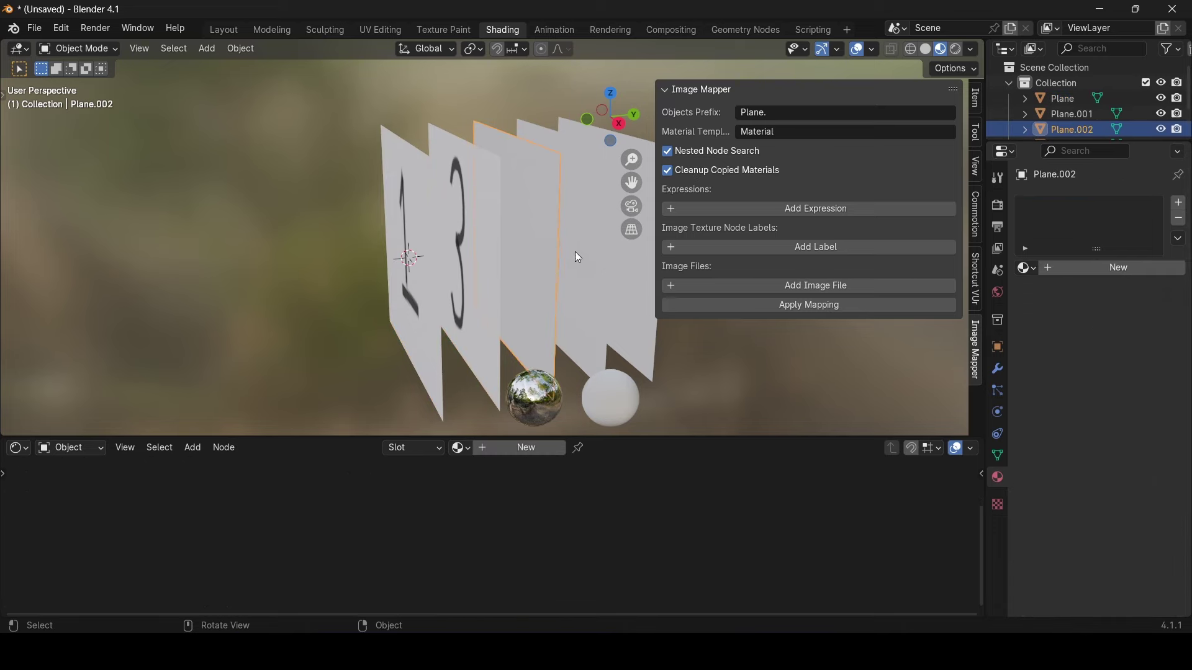
pyautogui.keyDown('shift'); pyautogui.moveTo(574, 251); pyautogui.dragTo(513, 244, button='middle'); pyautogui.keyUp('shift')
pyautogui.click(359, 252)
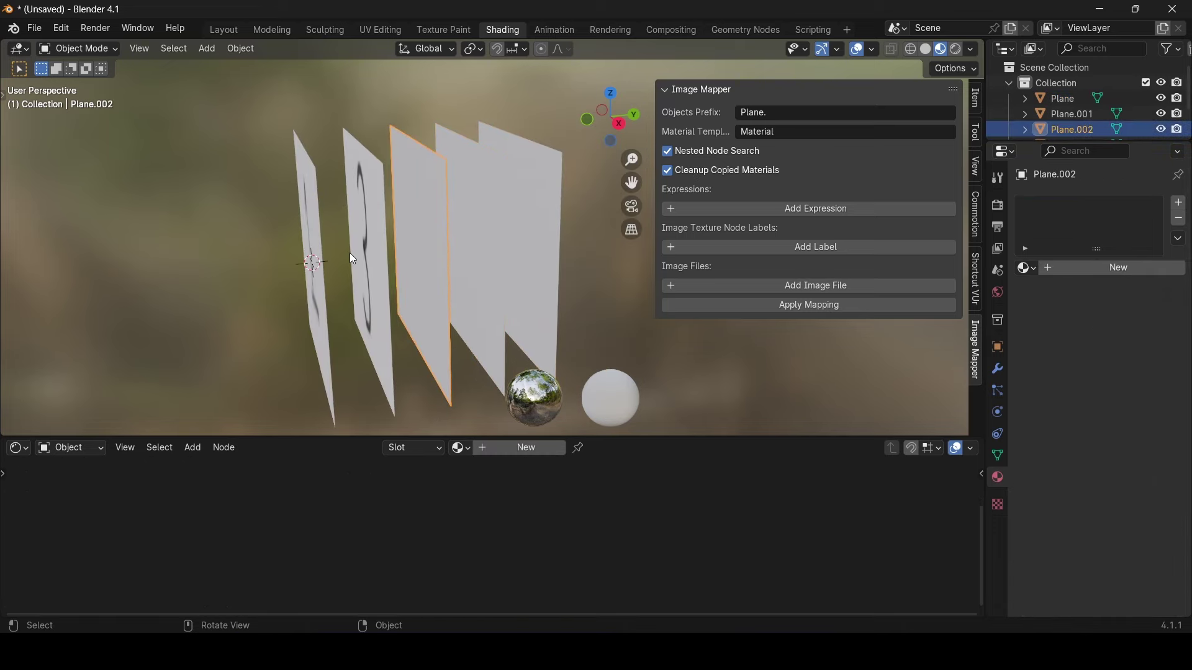
pyautogui.moveTo(554, 284); pyautogui.dragTo(402, 240, button='middle')
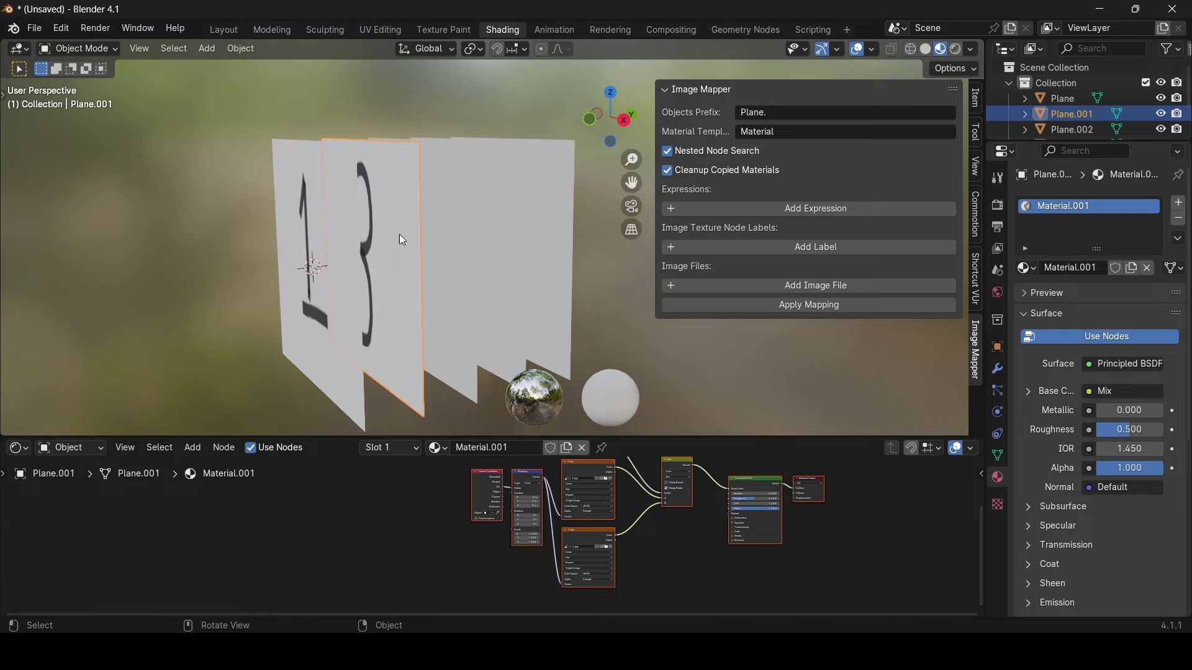
pyautogui.click(806, 306)
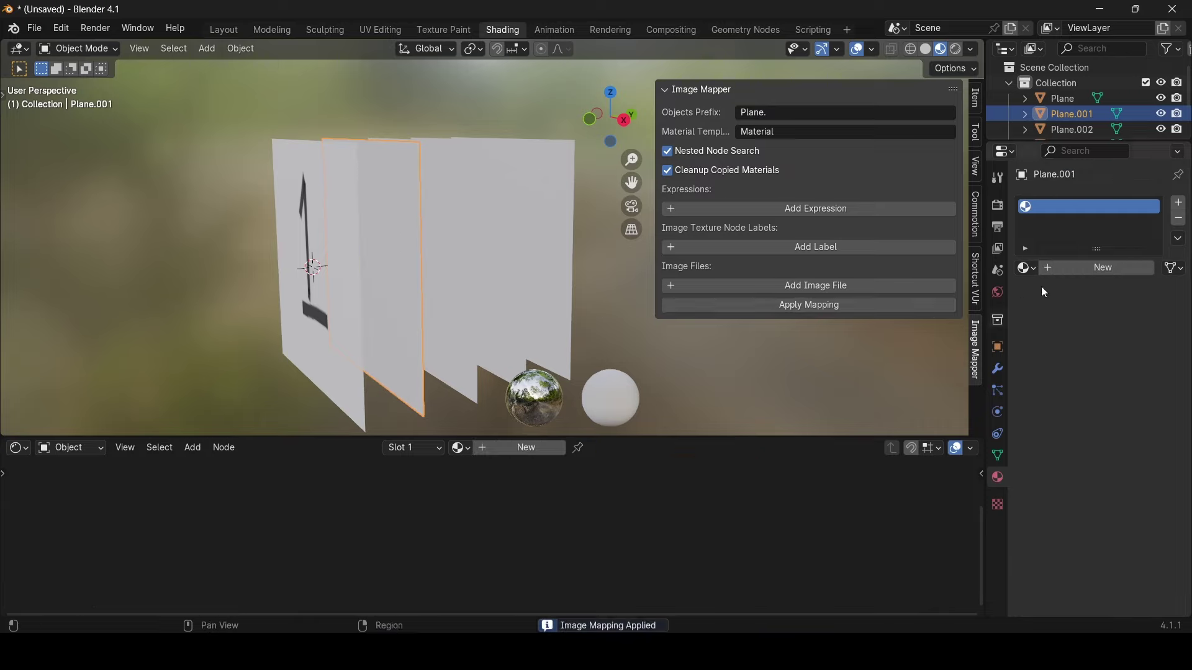
pyautogui.click(1025, 268)
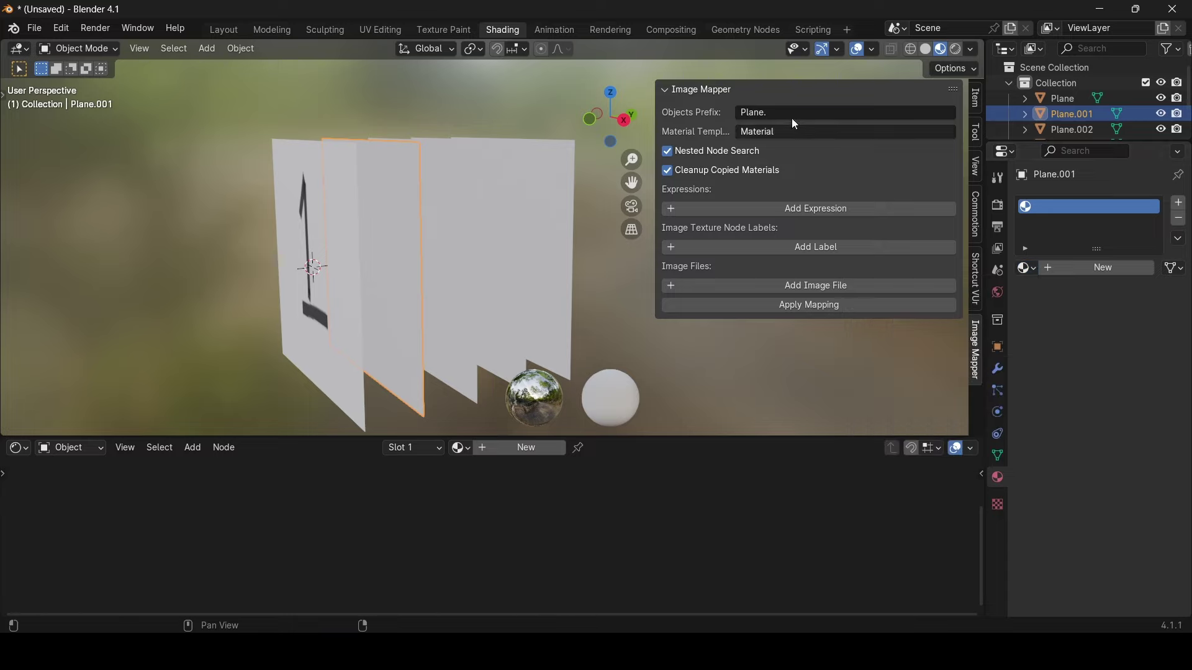
# Add one expression entry to the Image Mapper panel and leave it blank.
pyautogui.click(774, 209)
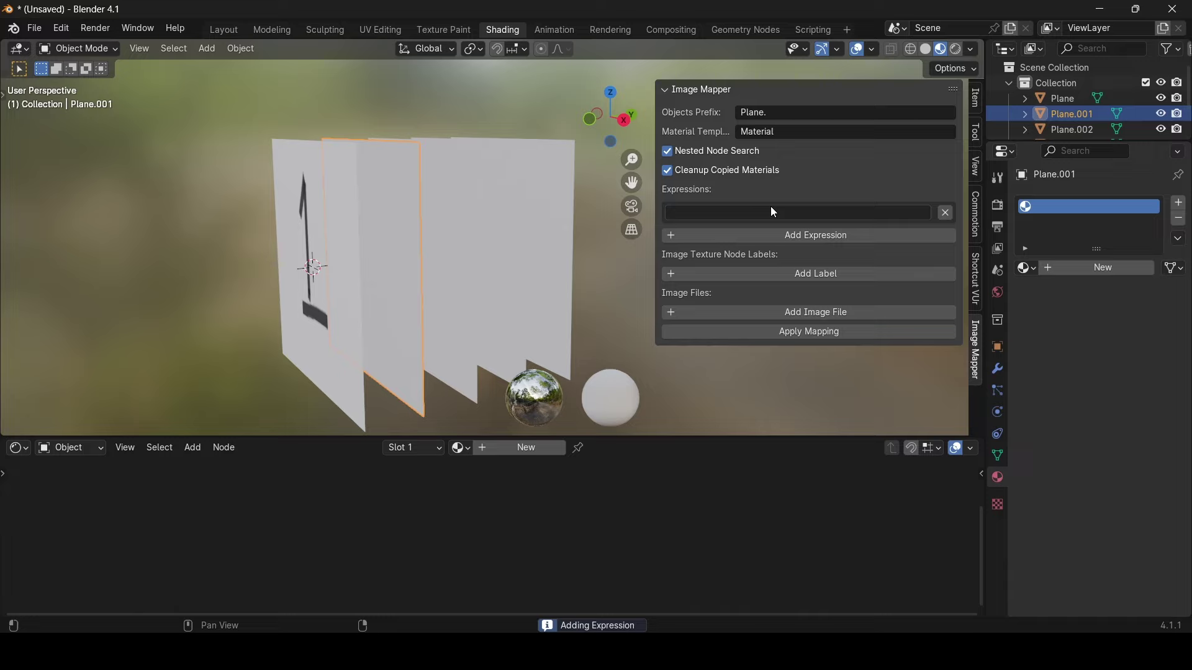
pyautogui.click(812, 215)
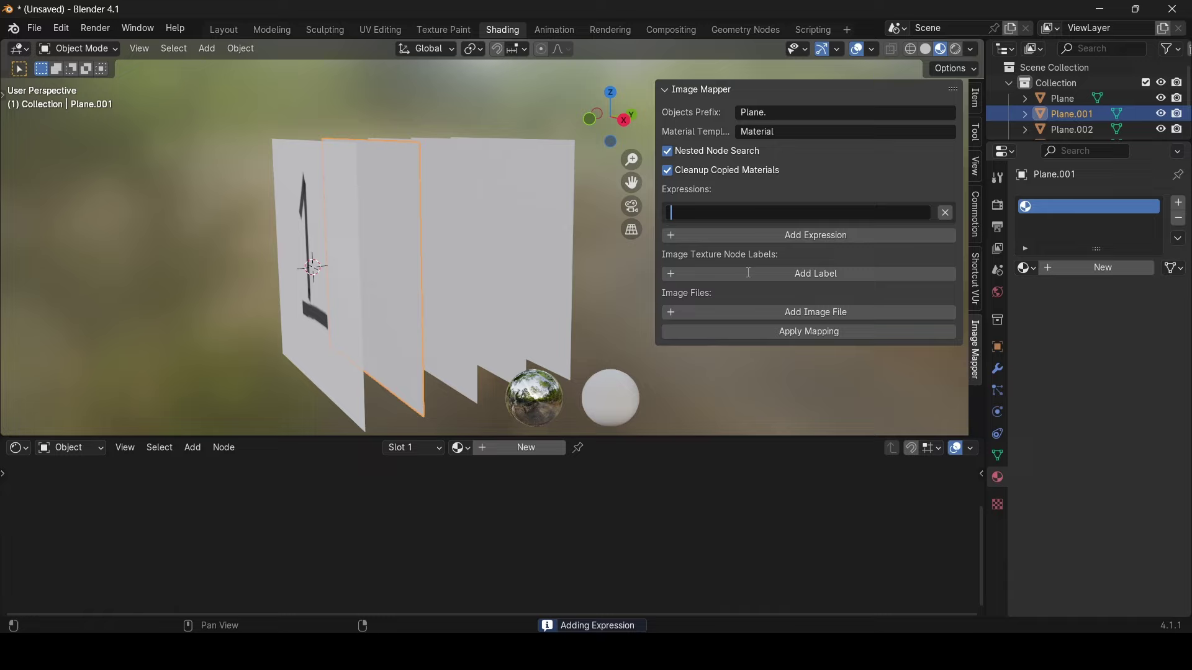
pyautogui.press('Return')
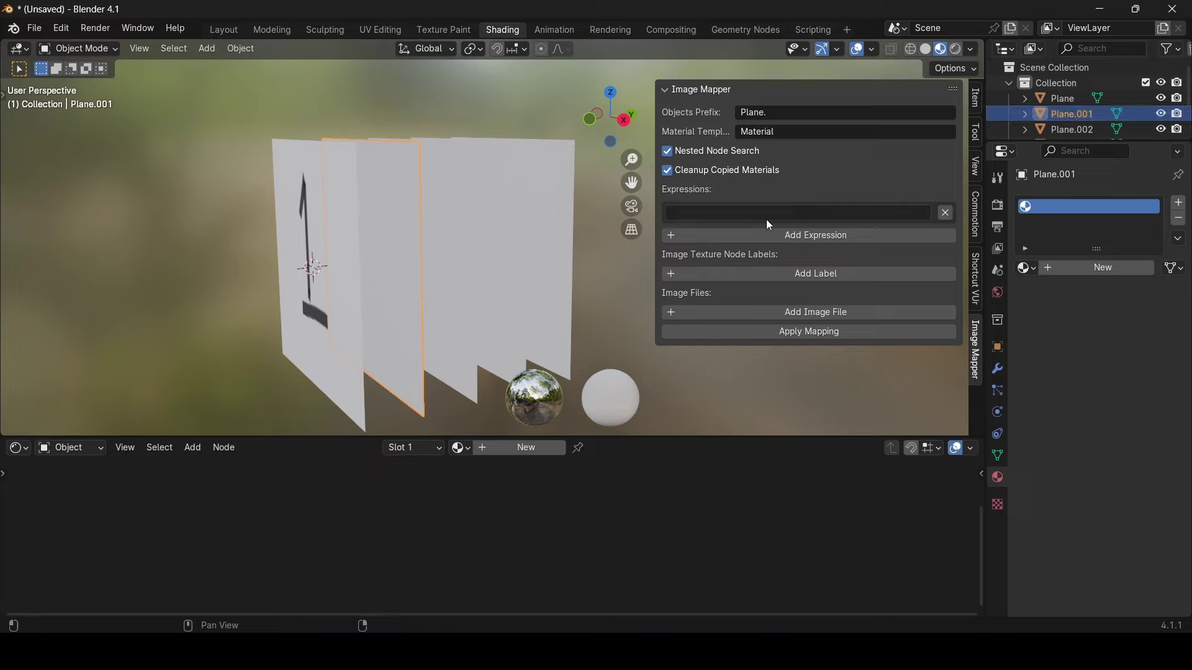
# Select Plane and remove 1.jpg and 2.jpg from its two Image Texture nodes.
pyautogui.click(1064, 98)
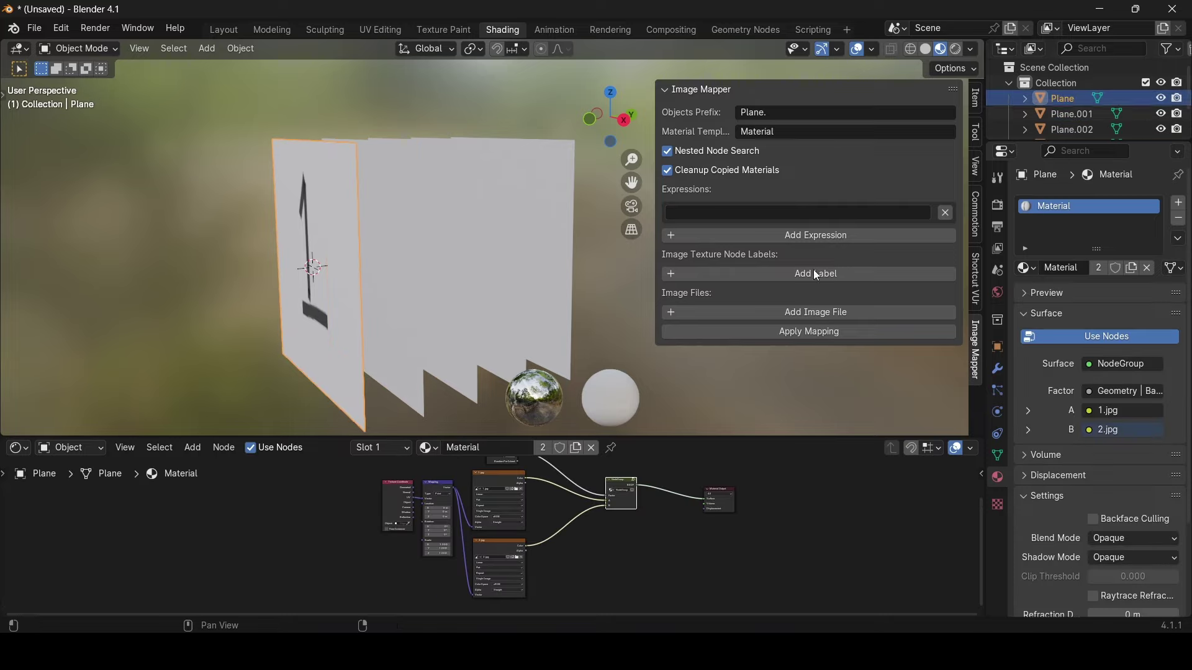
pyautogui.scroll(5, 452, 529)
pyautogui.scroll(5, 786, 510)
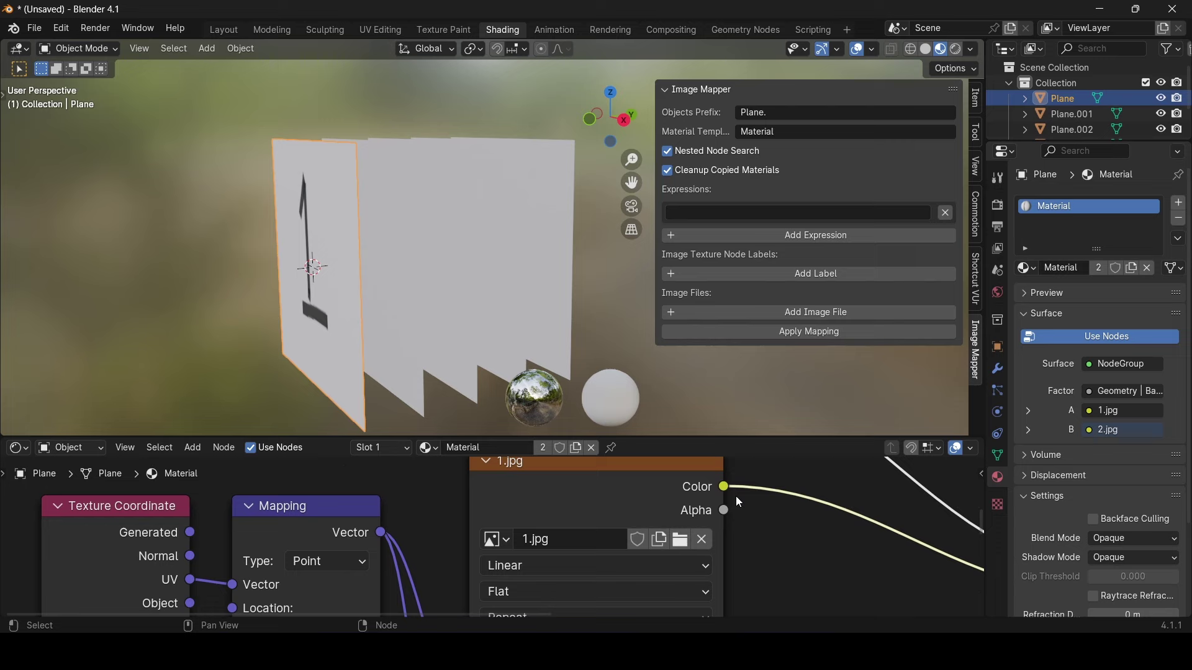
pyautogui.rightClick(542, 512)
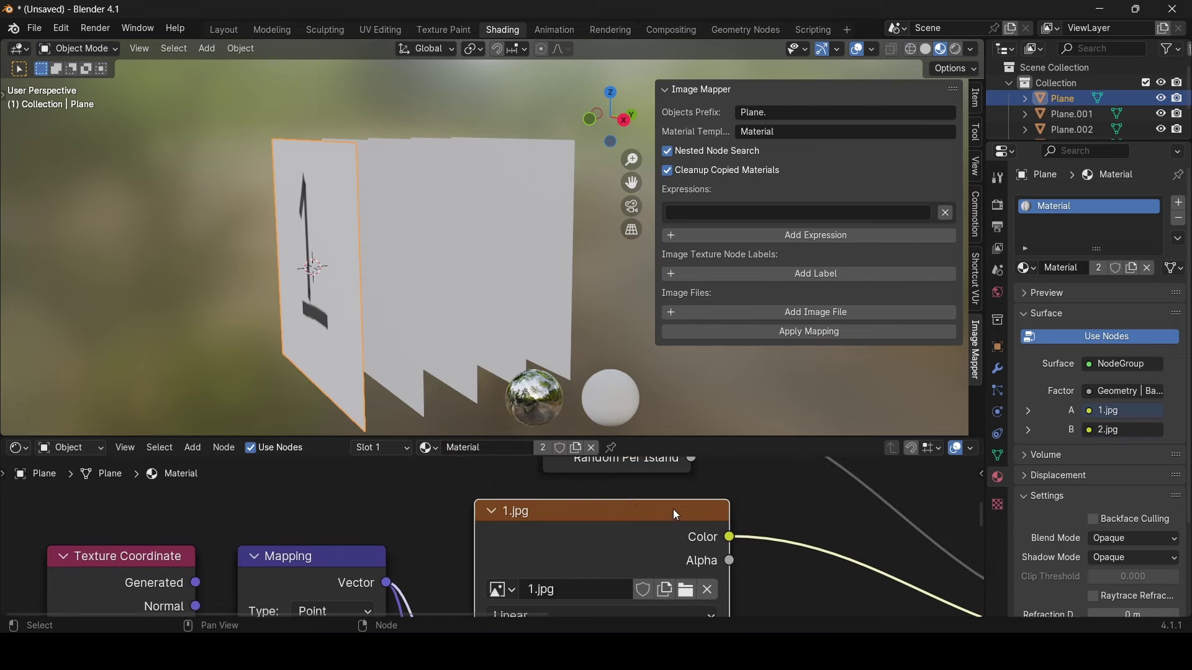
pyautogui.click(708, 590)
pyautogui.scroll(-3, 709, 560)
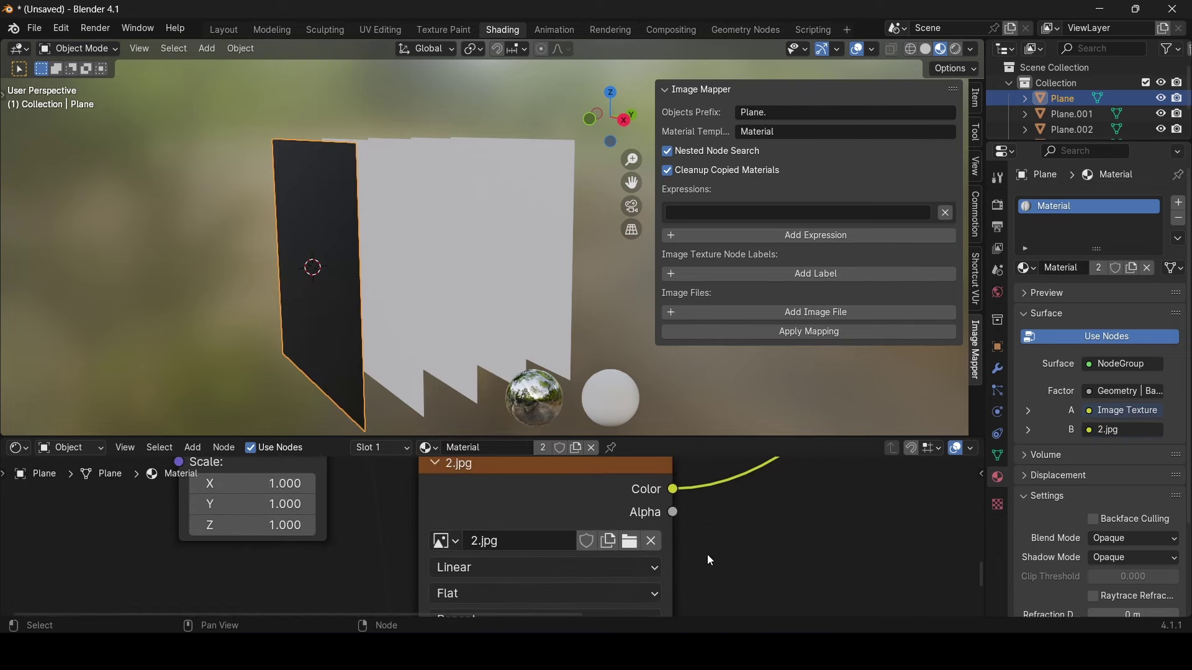
pyautogui.click(652, 541)
pyautogui.scroll(3, 764, 494)
pyautogui.scroll(-5, 764, 500)
pyautogui.scroll(2, 615, 570)
# Label the two emptied texture nodes Image1 and Image2.
pyautogui.rightClick(501, 495)
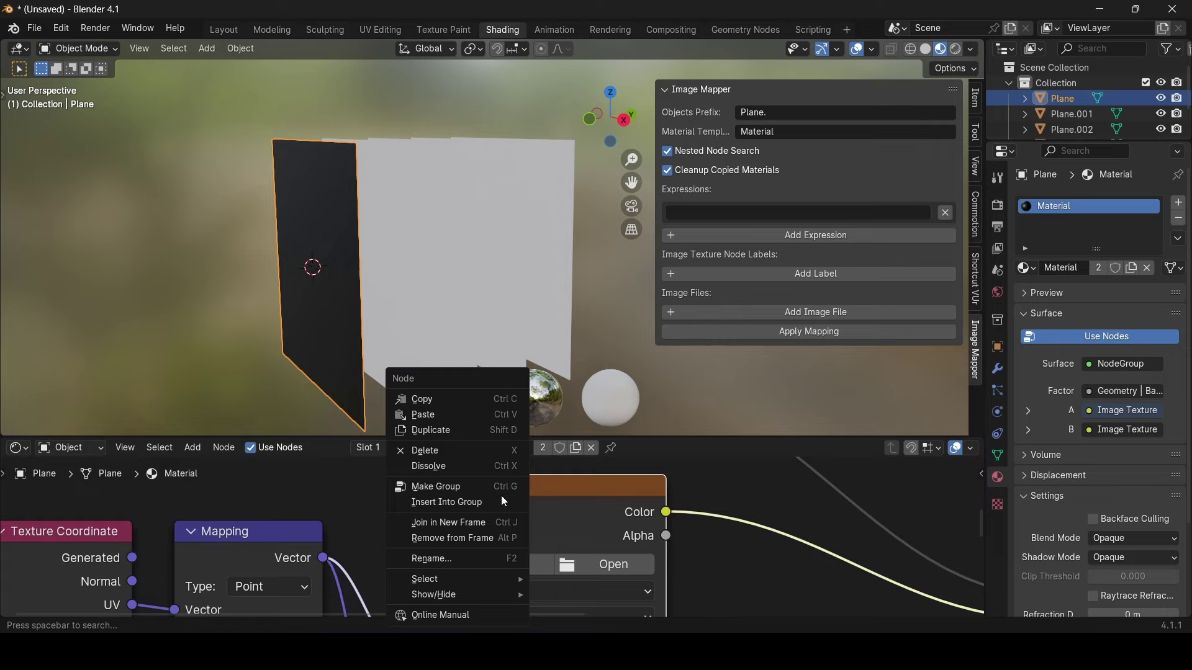
pyautogui.click(460, 560)
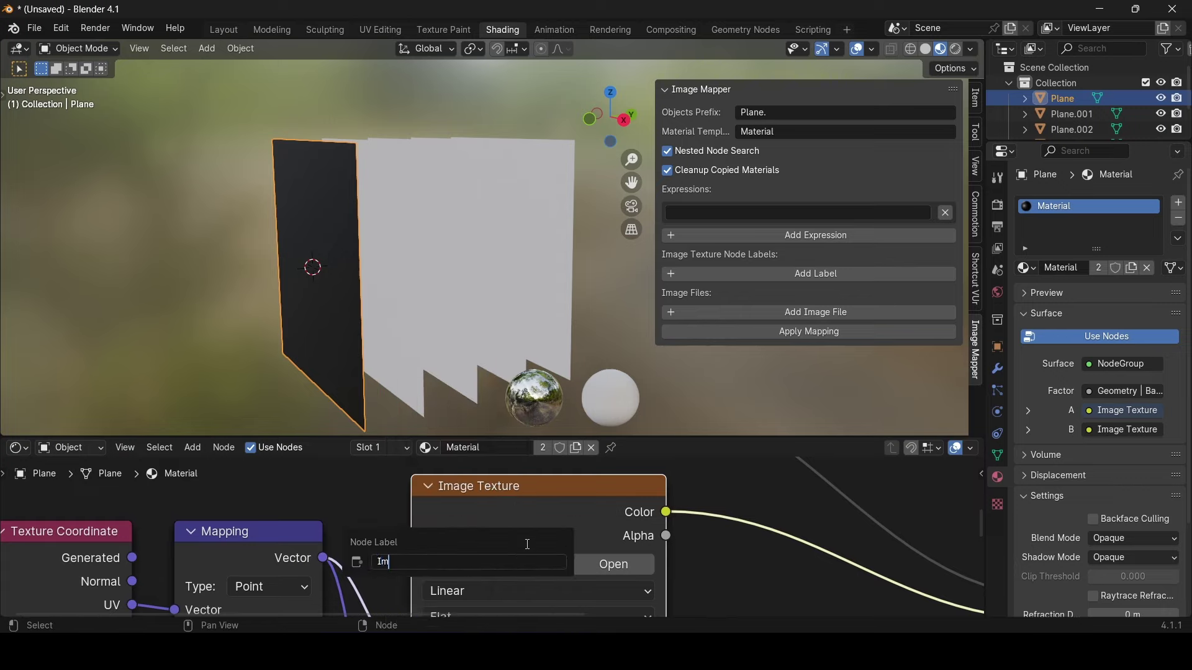
pyautogui.write('Image1')
pyautogui.press('Return')
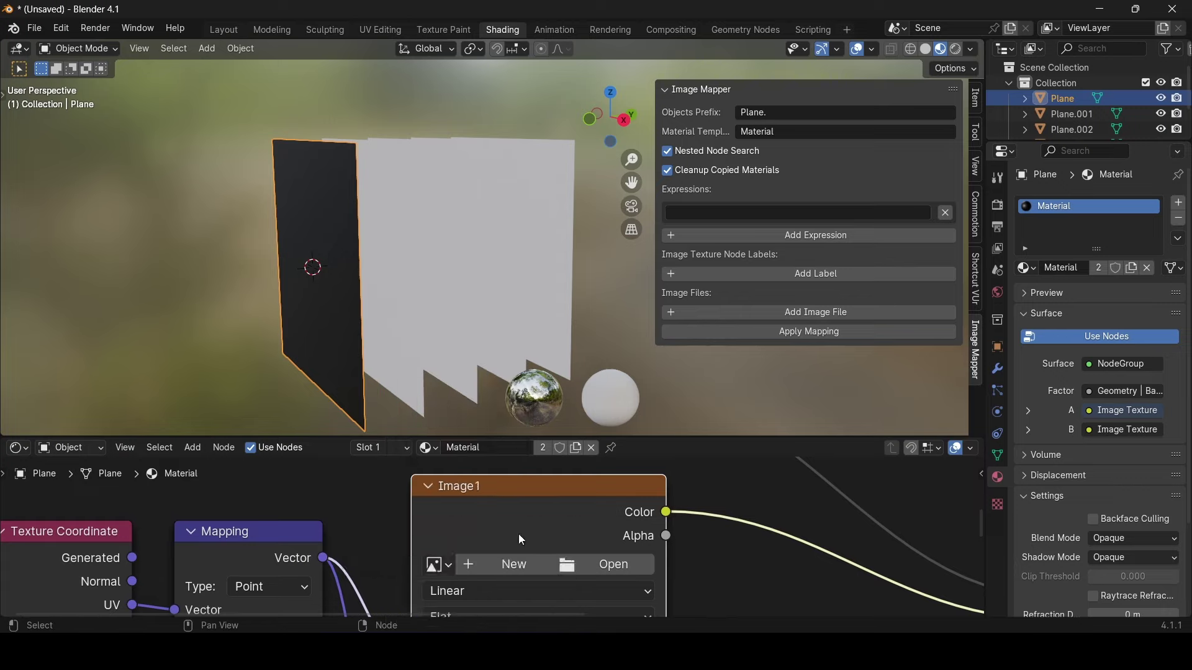
pyautogui.keyDown('shift'); pyautogui.scroll(-5, 503, 516); pyautogui.keyUp('shift')
pyautogui.rightClick(463, 477)
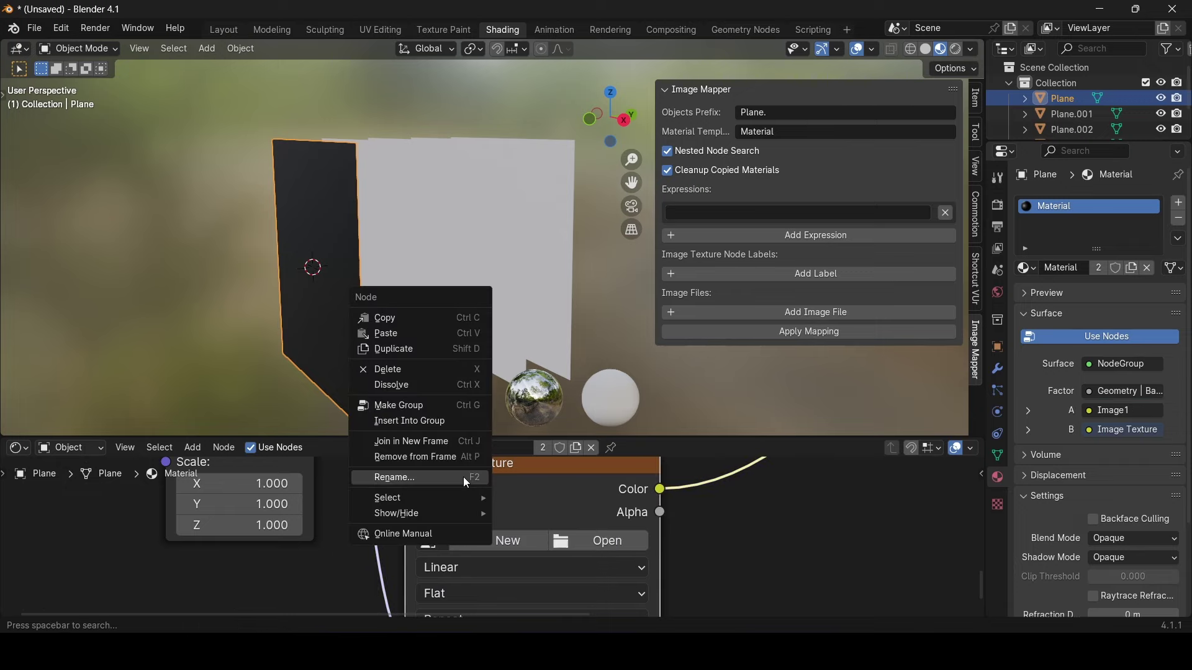
pyautogui.click(463, 477)
pyautogui.write('Image2')
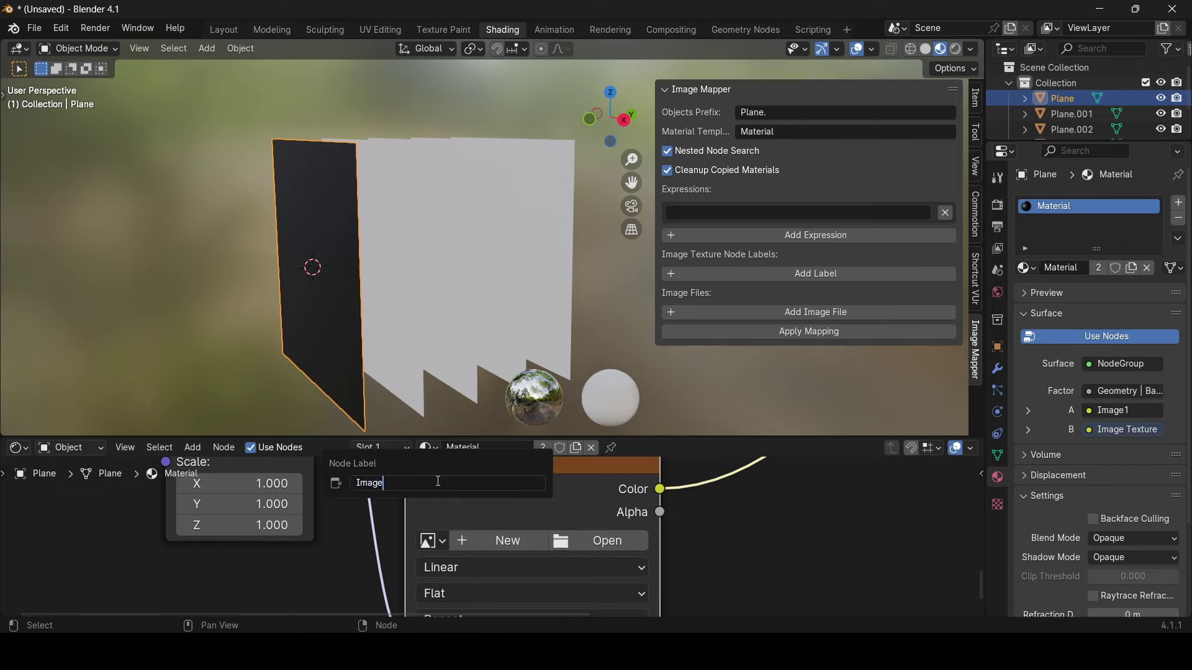
pyautogui.press('Return')
# Bring the Image1 node into view and enlarge the node editor area.
pyautogui.keyDown('shift'); pyautogui.scroll(5, 558, 556); pyautogui.keyUp('shift')
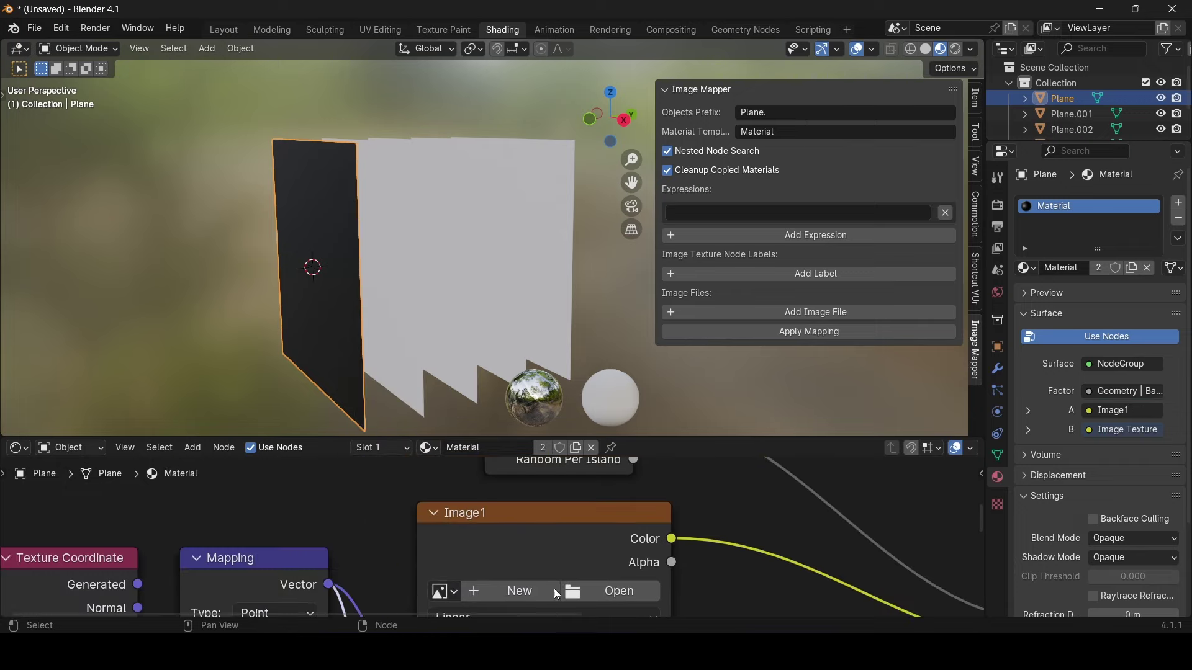
pyautogui.moveTo(557, 589); pyautogui.dragTo(470, 528, button='middle')
pyautogui.scroll(-1, 671, 552)
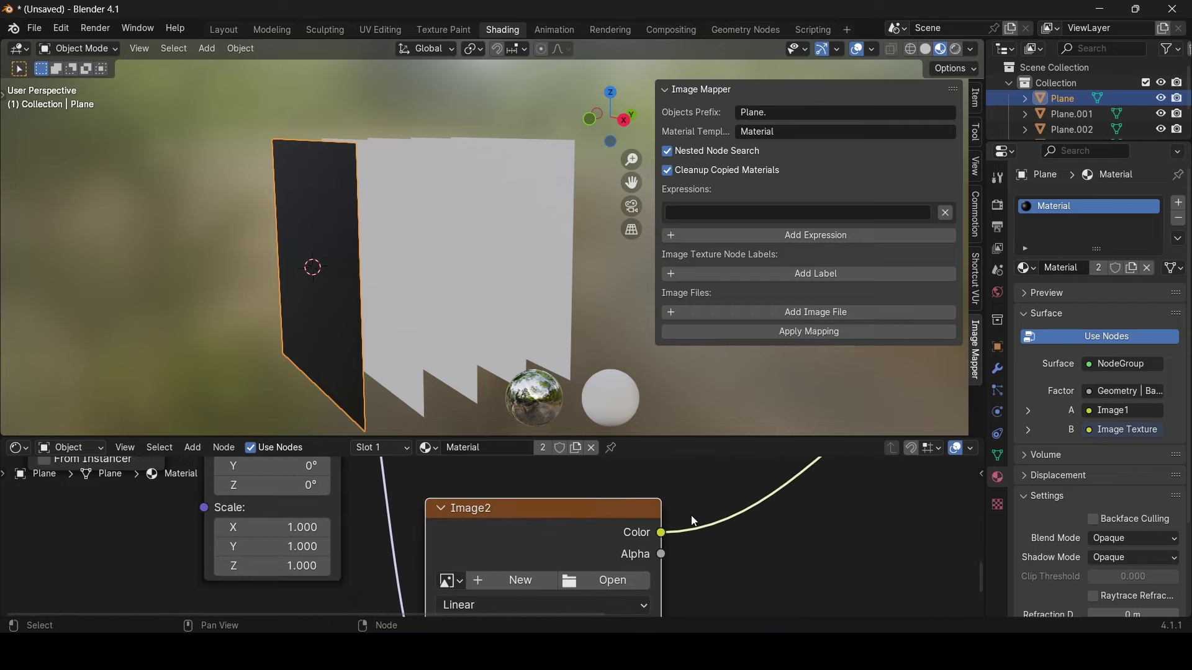
pyautogui.moveTo(661, 437); pyautogui.dragTo(661, 362)
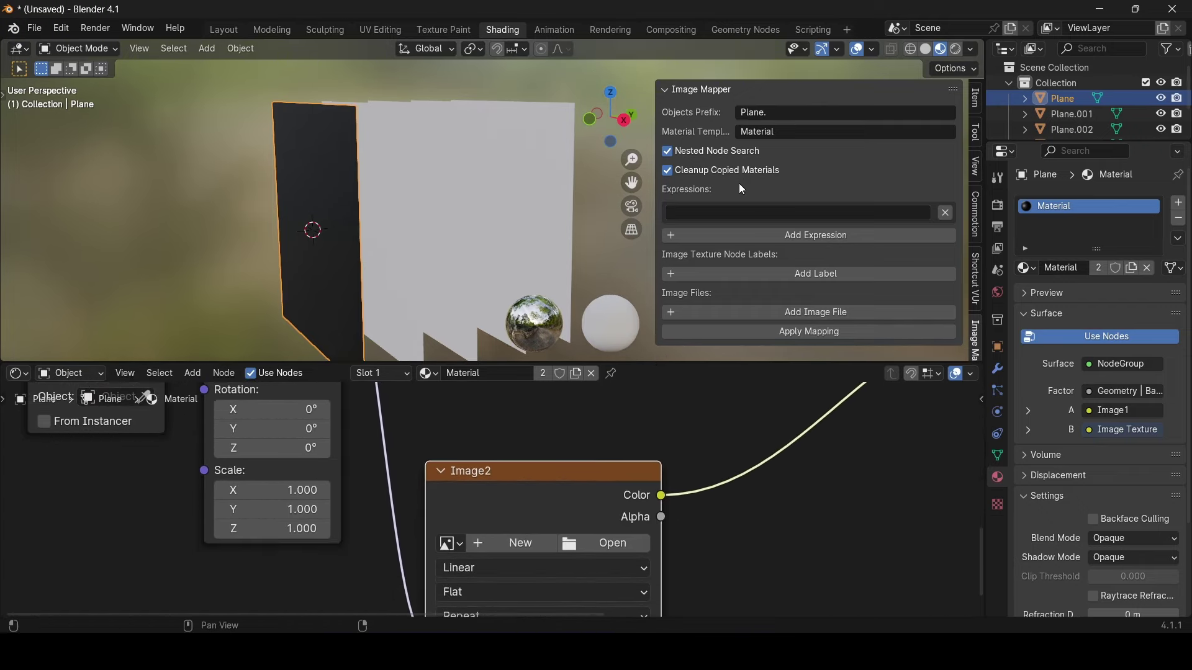
pyautogui.click(726, 213)
# Add two texture node labels, Image1 and Image2, to the Image Mapper.
pyautogui.click(802, 274)
pyautogui.click(778, 279)
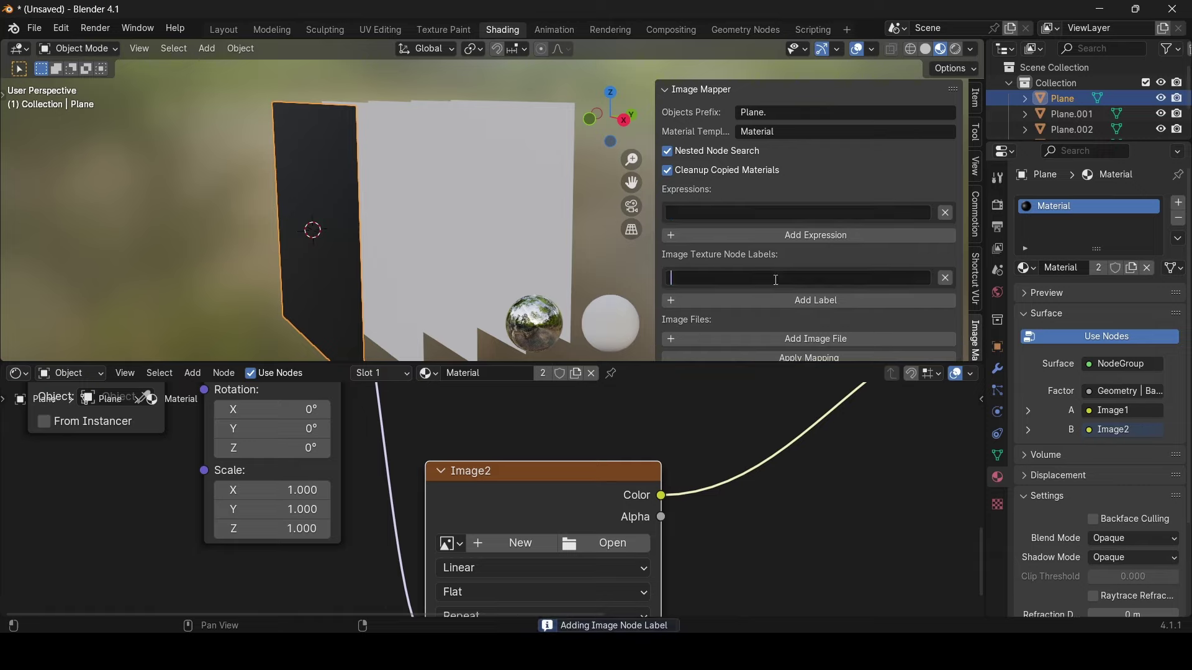
pyautogui.write('Image1')
pyautogui.click(782, 299)
pyautogui.click(771, 302)
pyautogui.write('Image2')
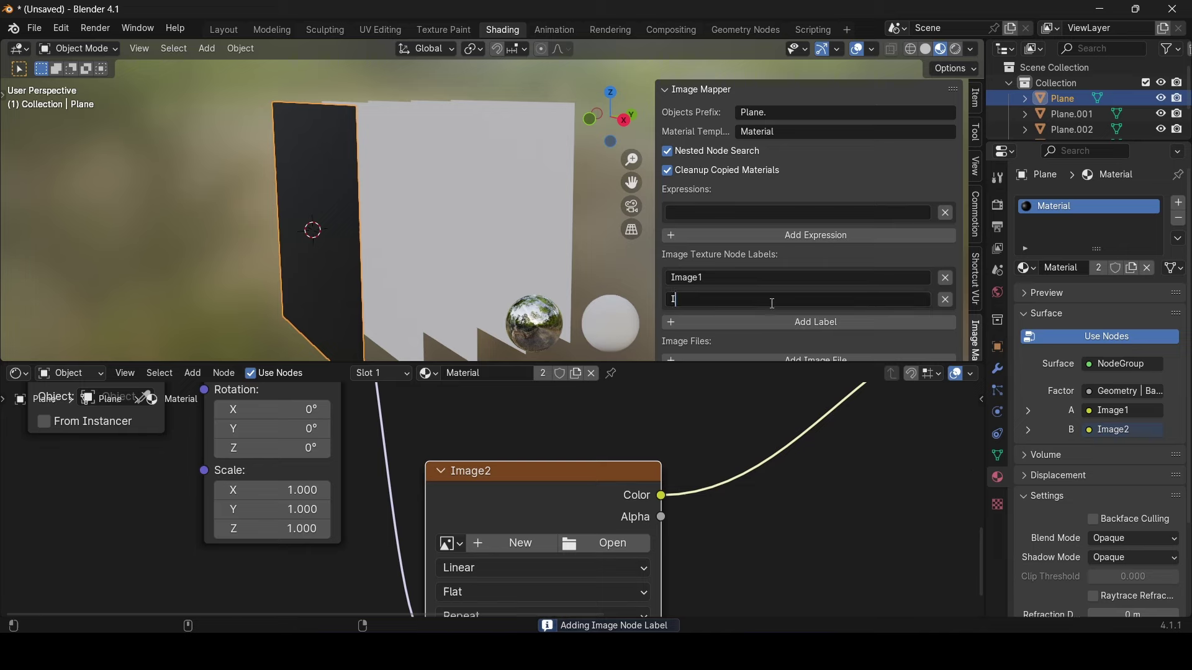
# Set the first expression to f'{oid*2}.jpg'.
pyautogui.click(757, 213)
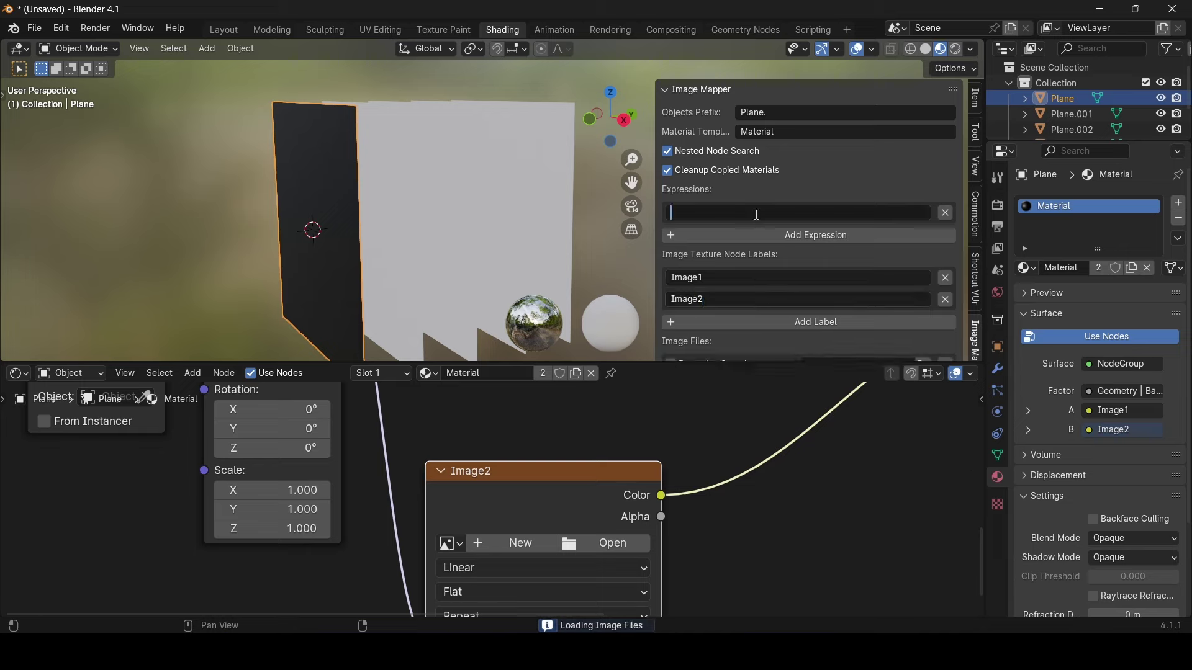
pyautogui.write("f'")
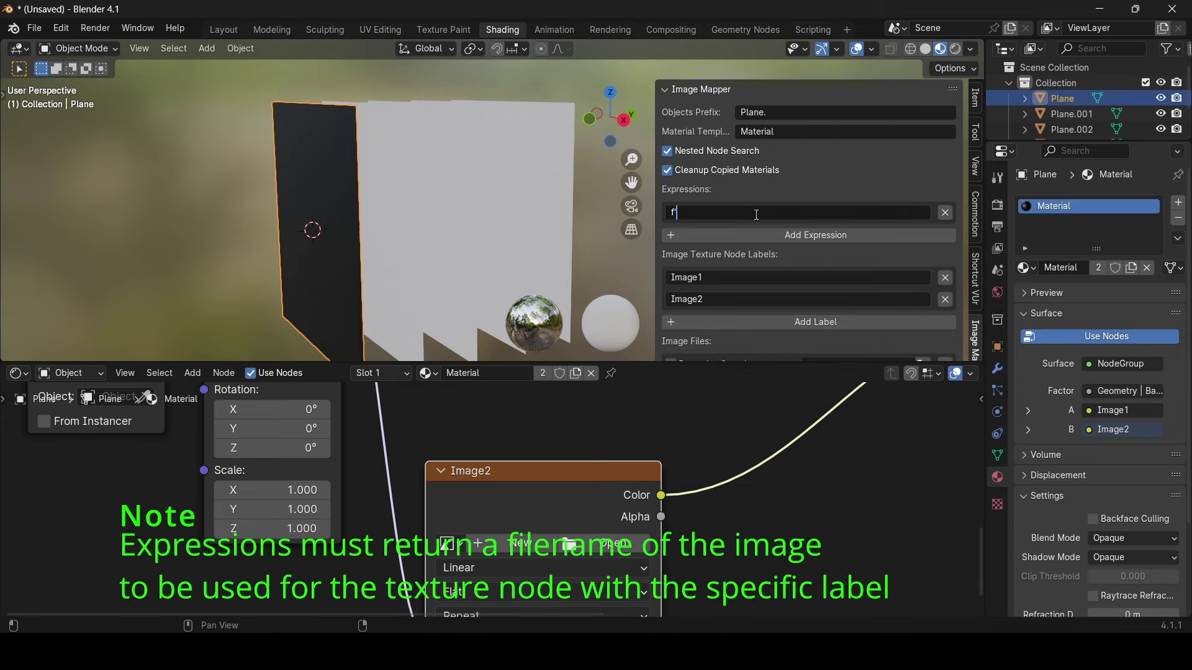
pyautogui.write('{oid}')
pyautogui.press('Left')
pyautogui.write("*2}.jpg'")
pyautogui.click(715, 217)
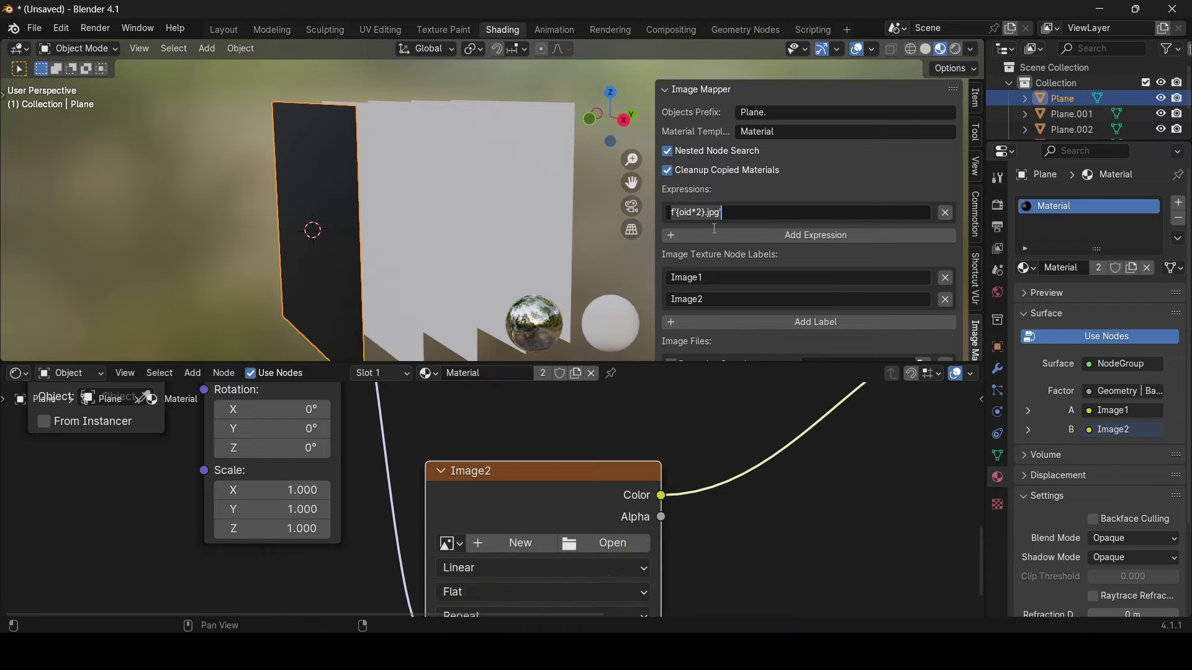
pyautogui.press('Return')
# Add a second expression reading f'{oid*2 + 1}.jpg'.
pyautogui.click(767, 235)
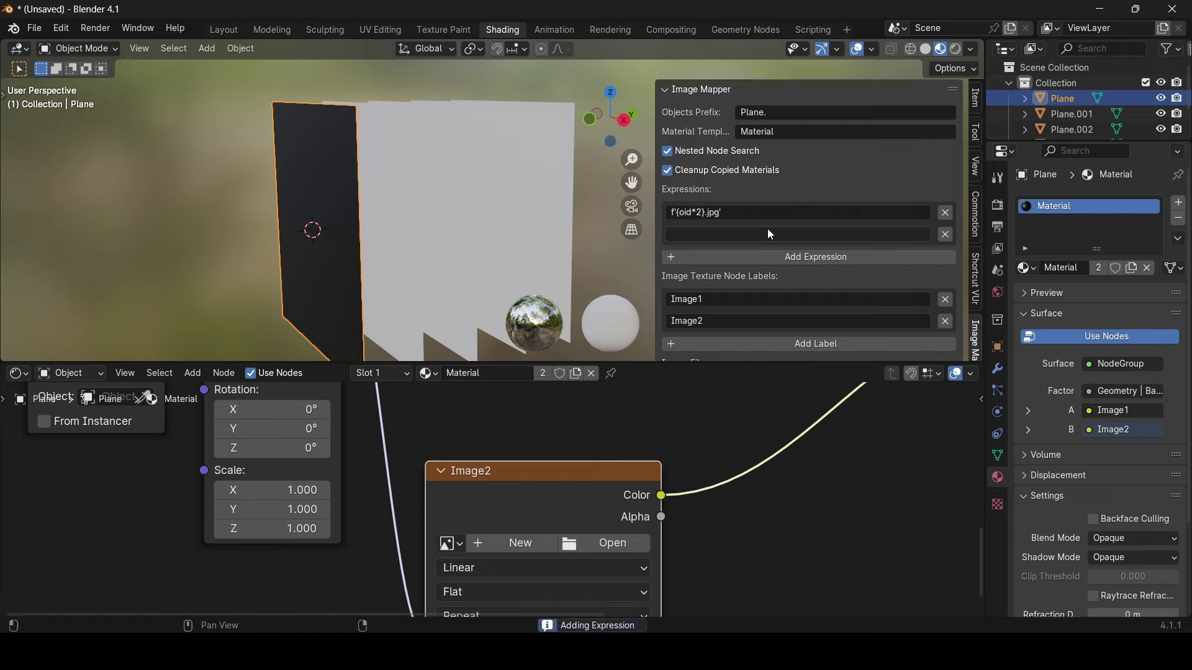
pyautogui.click(767, 231)
pyautogui.write("f'")
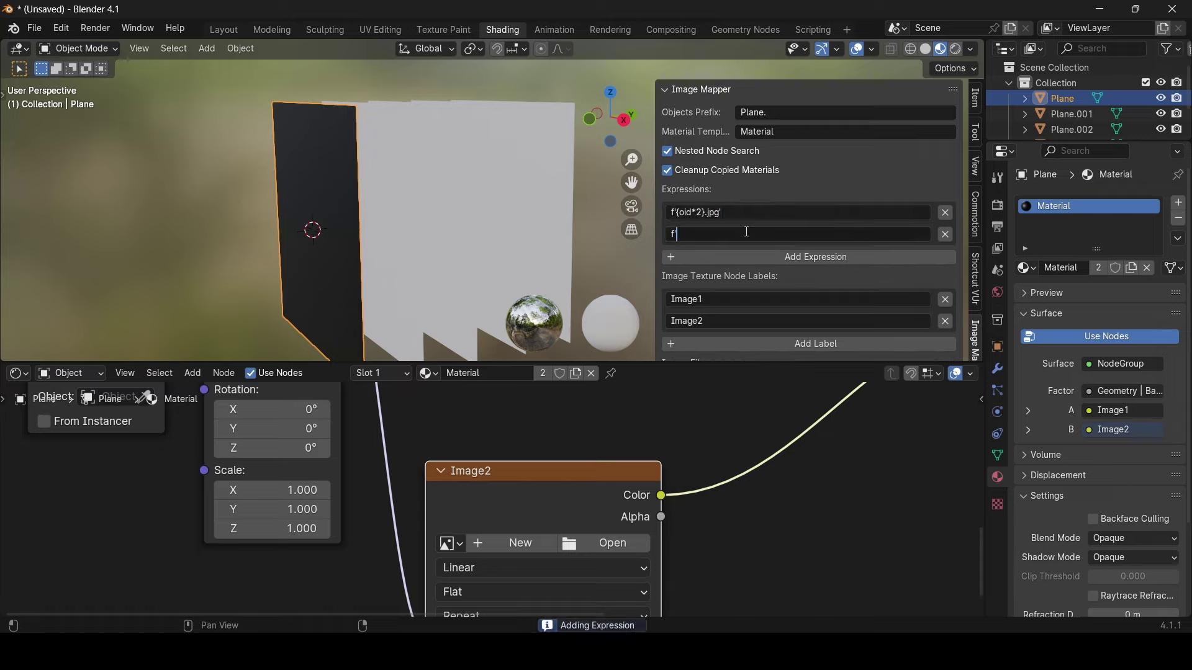
pyautogui.write('{oid*2 + 1}')
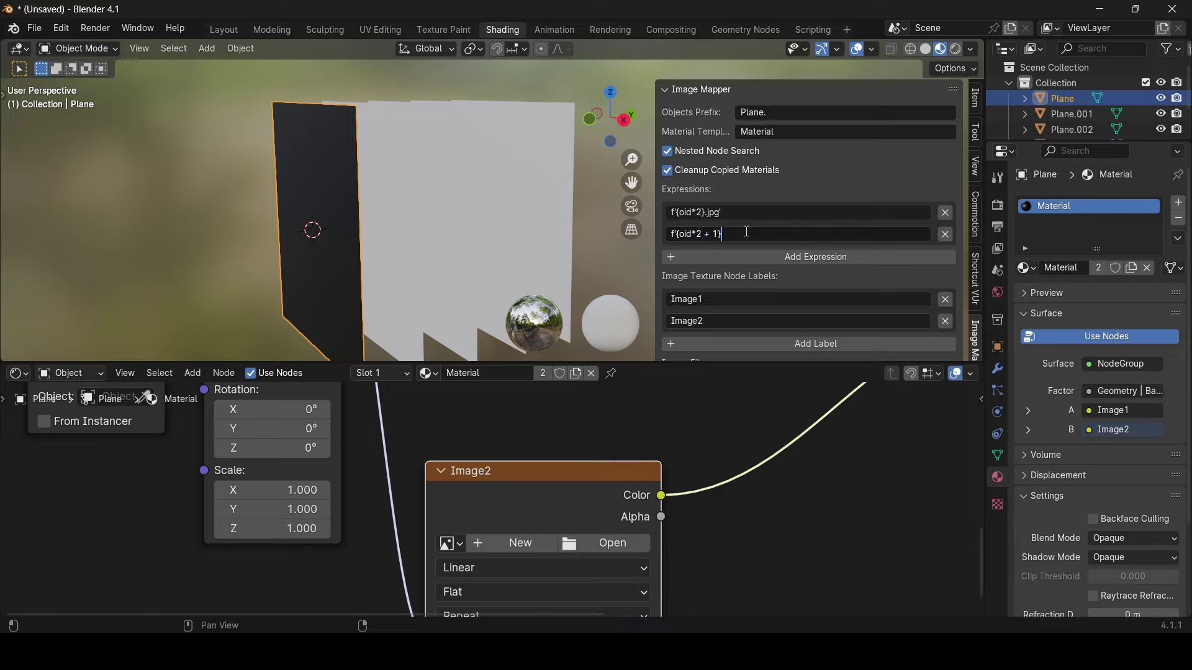
pyautogui.write(".jpg'")
pyautogui.click(731, 321)
# Recheck the first expression, leaving it and the Image2 label unchanged.
pyautogui.press('Escape')
pyautogui.scroll(-3, 752, 285)
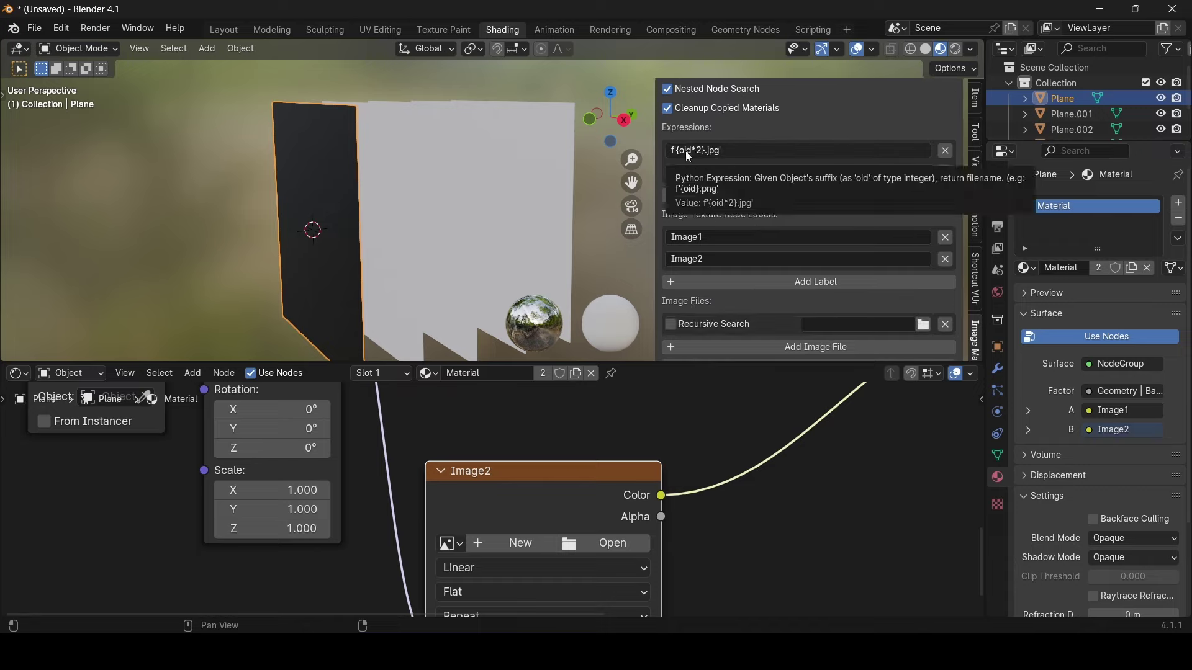
pyautogui.click(714, 155)
pyautogui.press('Return')
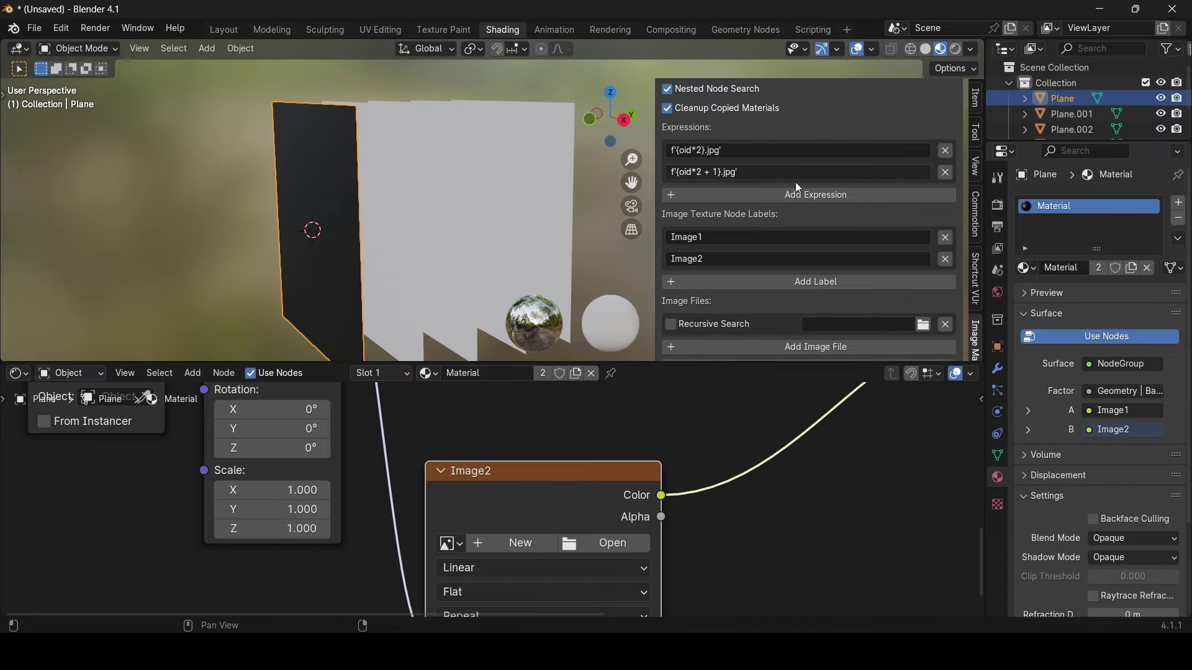
# Set the Image Mapper's Image Files path to the D:\Temp\Numbers\ folder with an empty file name.
pyautogui.scroll(-1, 798, 288)
pyautogui.click(924, 305)
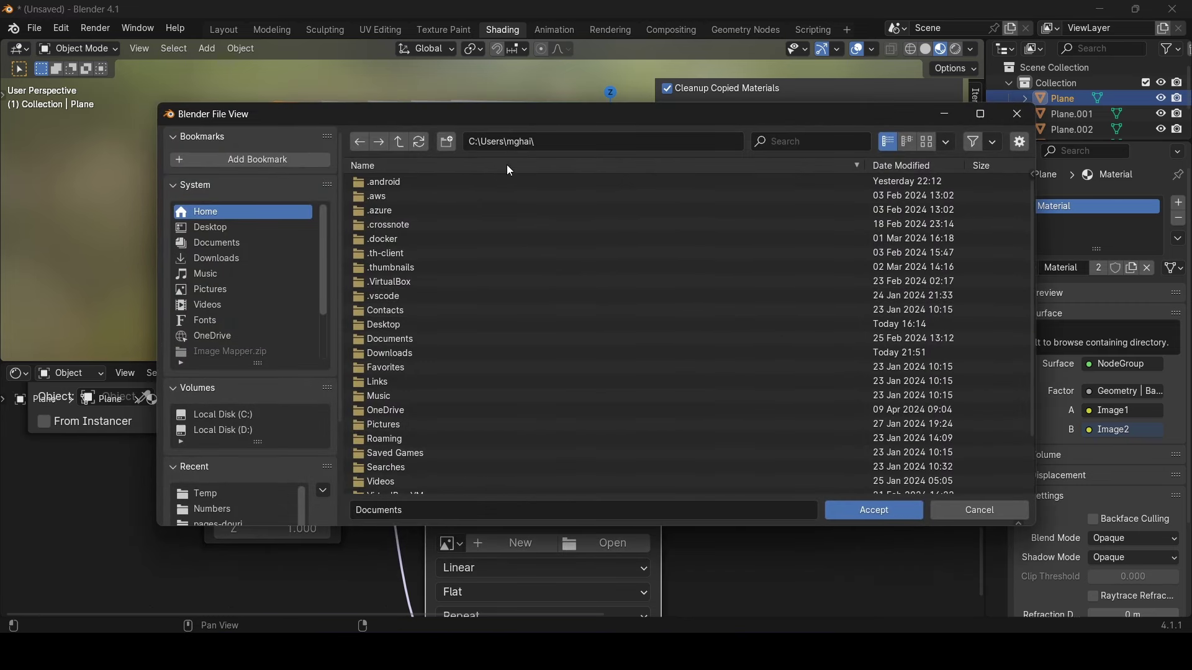
pyautogui.click(228, 495)
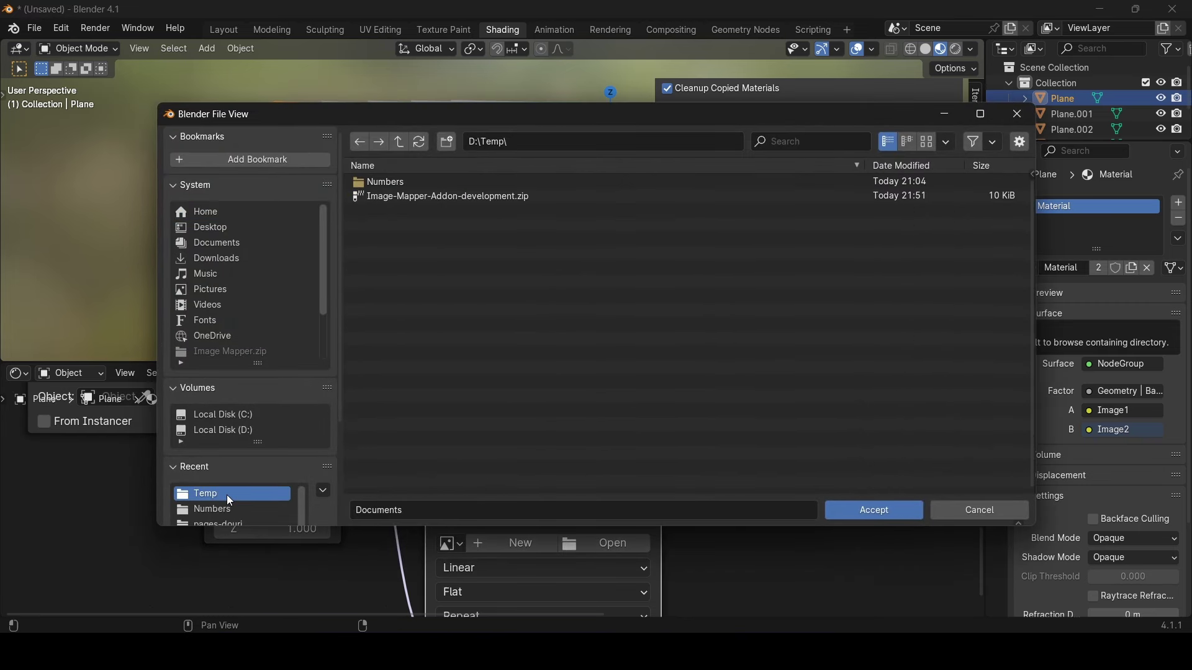
pyautogui.click(410, 181)
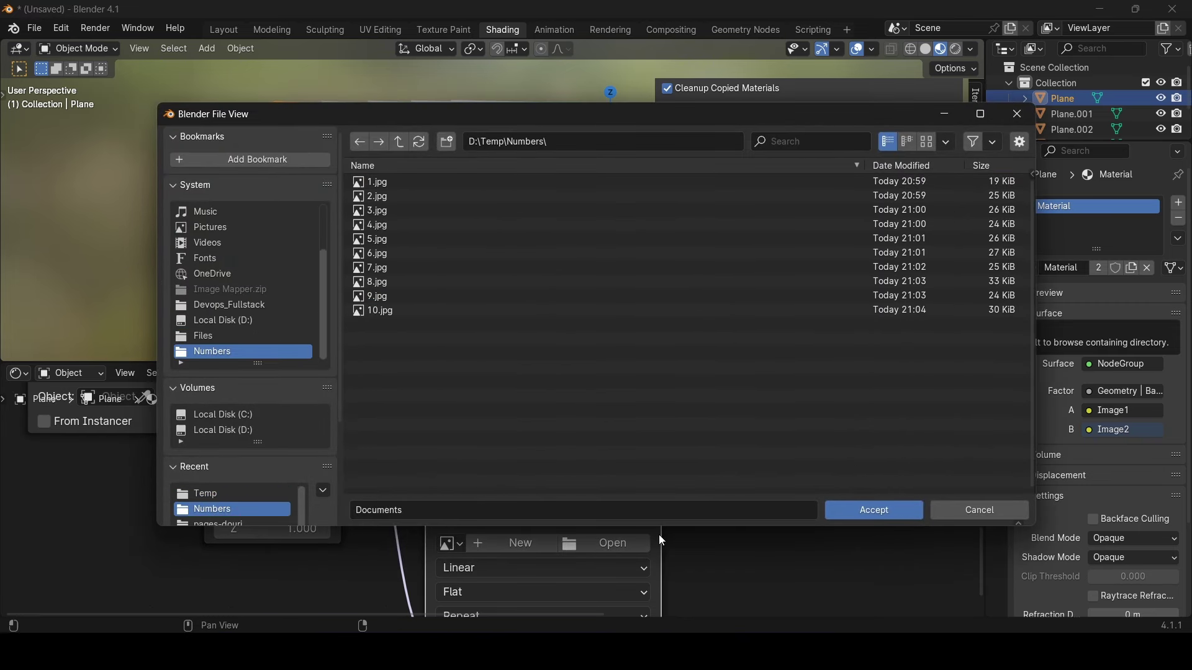
pyautogui.click(427, 510)
pyautogui.hotkey('ctrl', 'BackSpace')
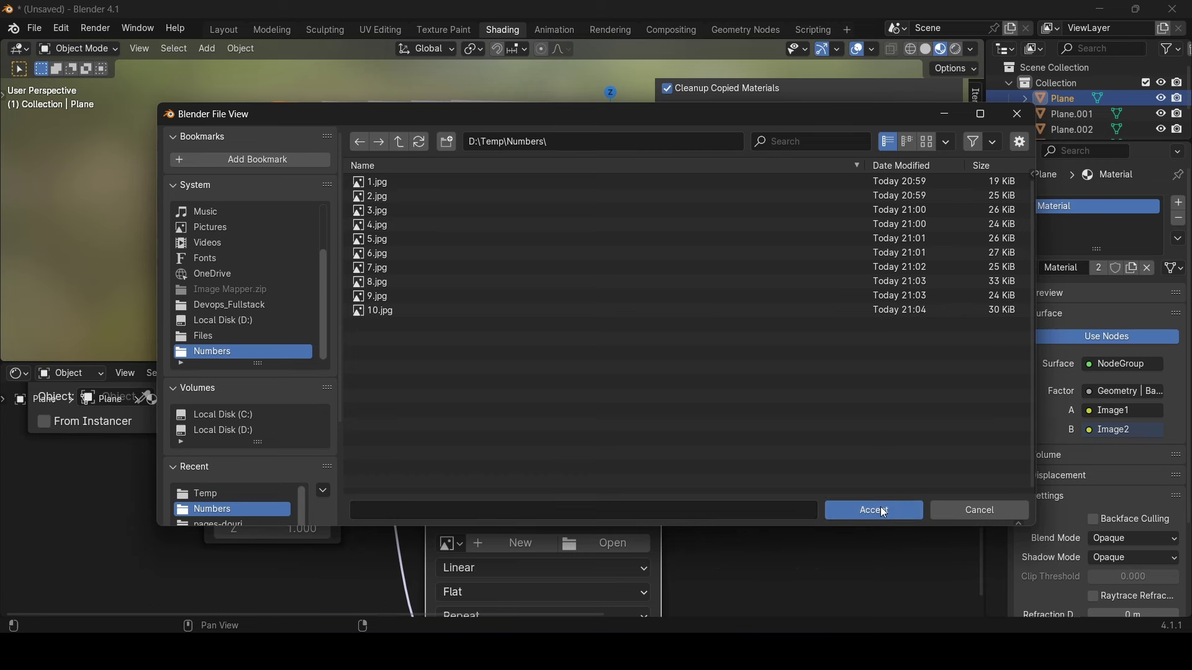
pyautogui.click(880, 509)
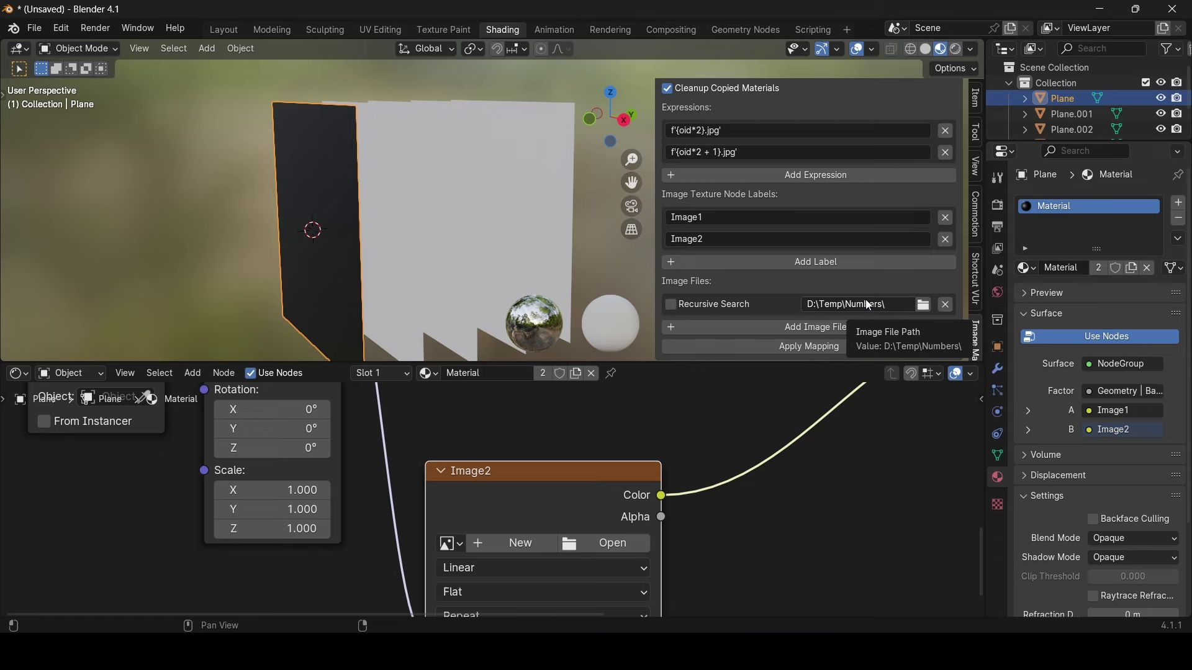
pyautogui.click(924, 305)
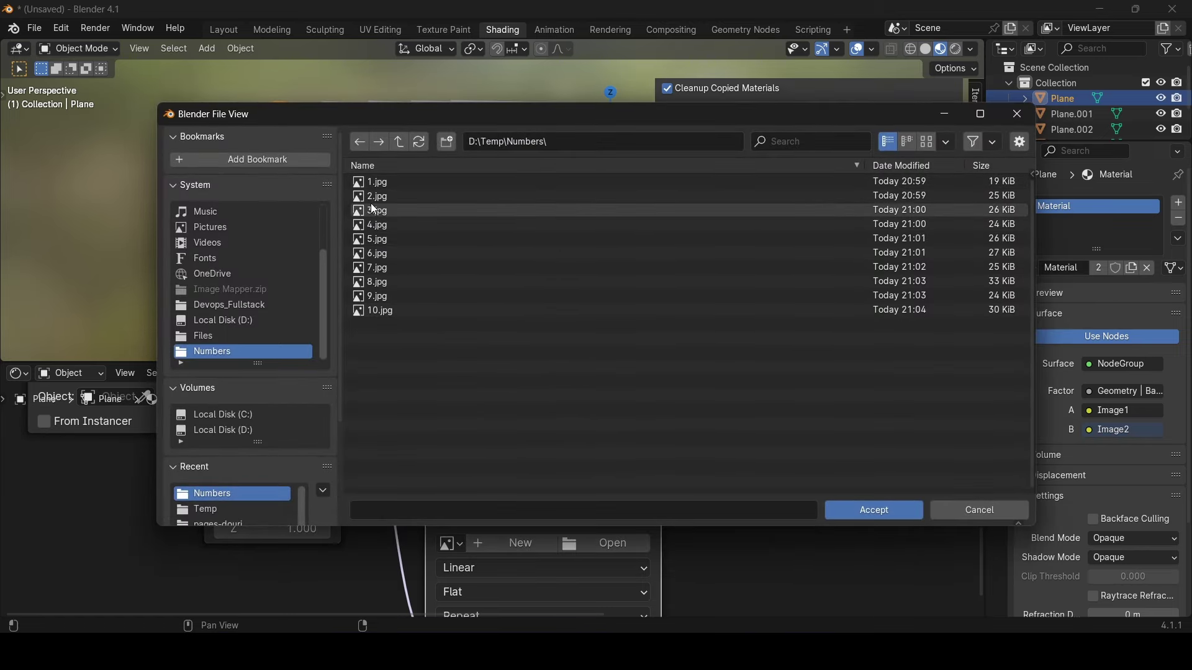
# Close the file browser and review the first Image Mapper expression, leaving it unchanged.
pyautogui.click(1015, 115)
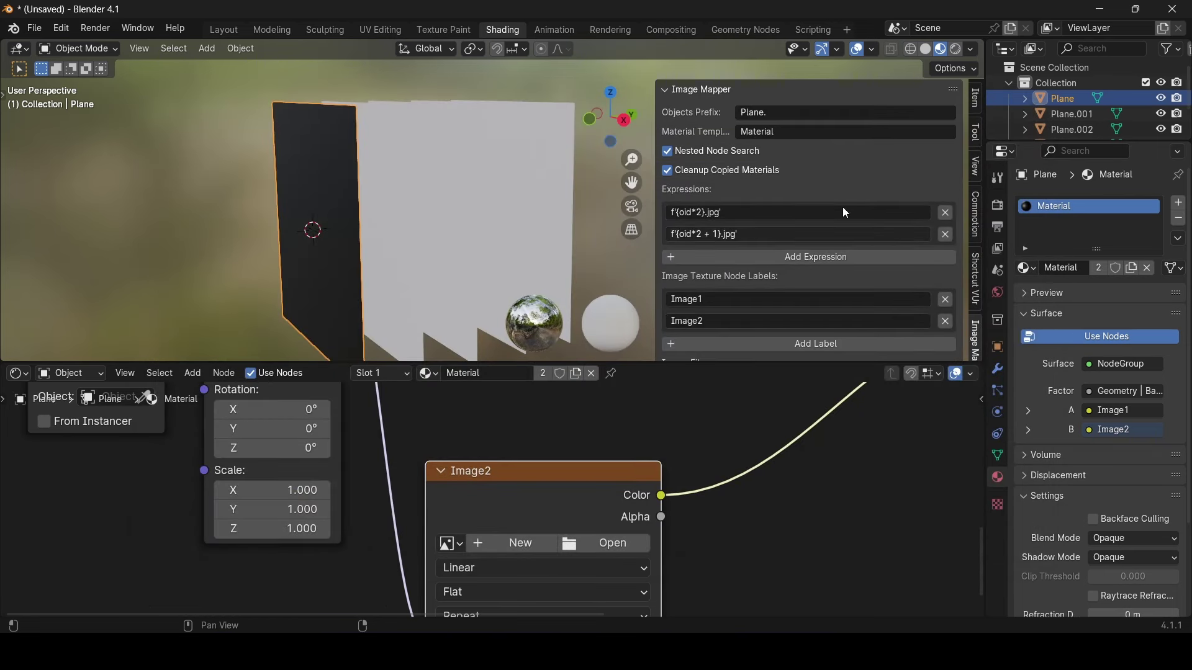
pyautogui.click(705, 212)
pyautogui.moveTo(729, 219); pyautogui.dragTo(664, 206)
pyautogui.press('Return')
pyautogui.click(725, 218)
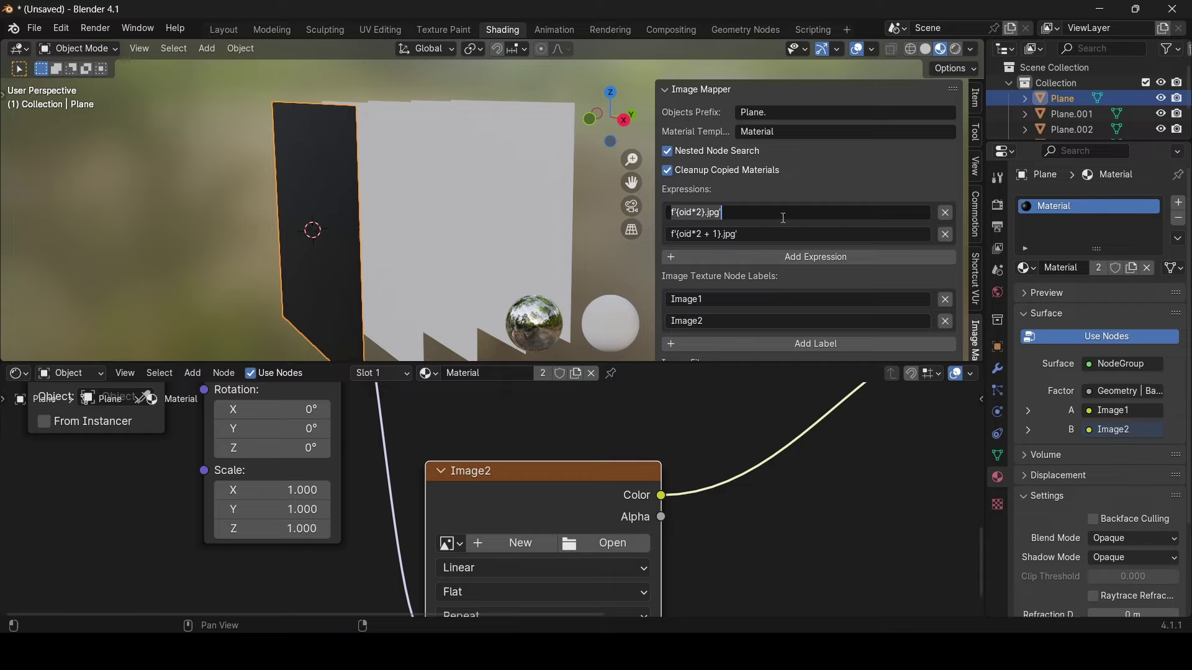
pyautogui.click(712, 191)
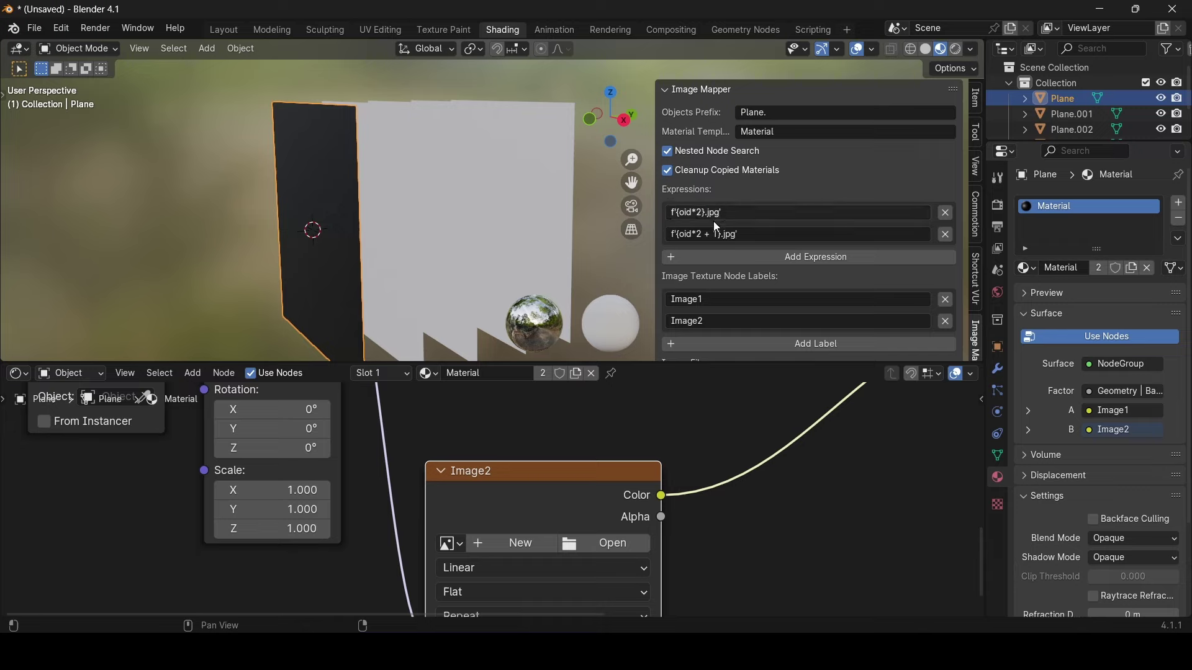
pyautogui.scroll(-4, 720, 235)
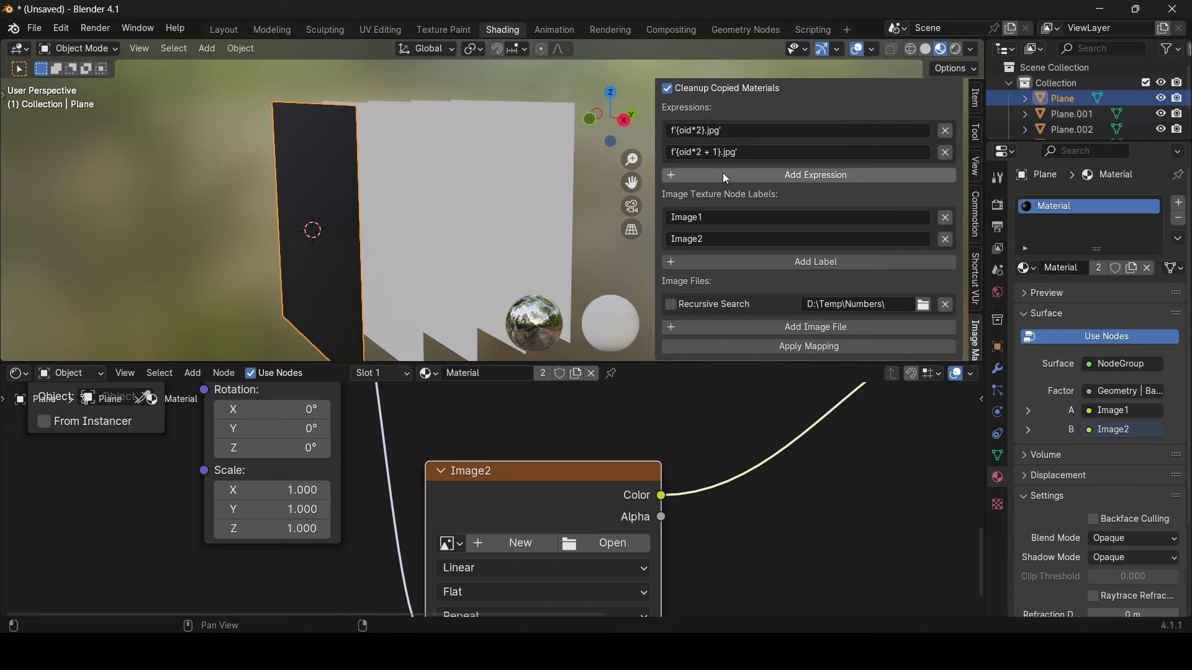
pyautogui.scroll(4, 820, 236)
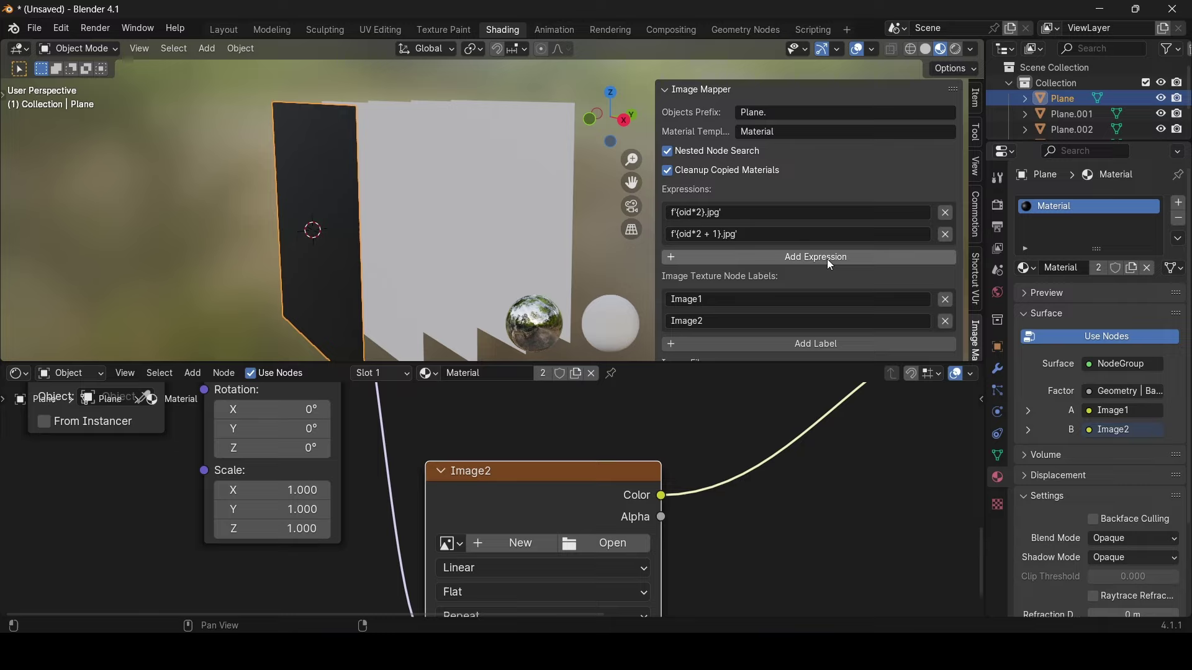
pyautogui.scroll(-3, 804, 271)
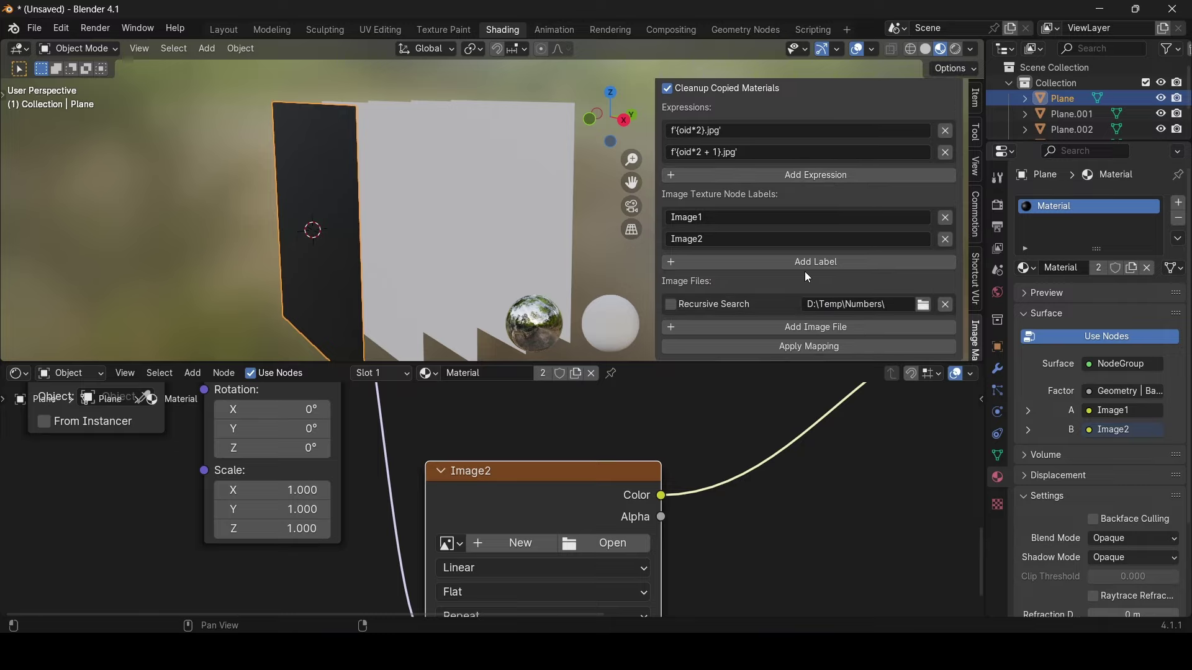
# Apply the image mapping and select Plane.001 to check its copied Material.002.
pyautogui.click(817, 351)
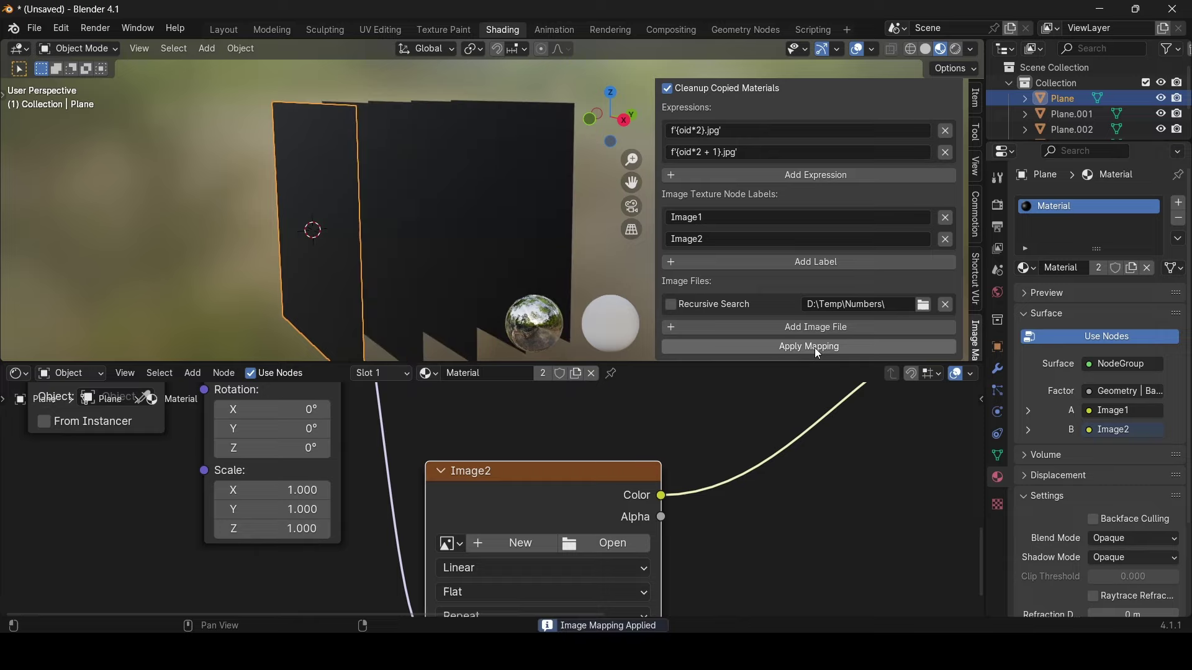
pyautogui.moveTo(467, 235); pyautogui.dragTo(603, 250, button='middle')
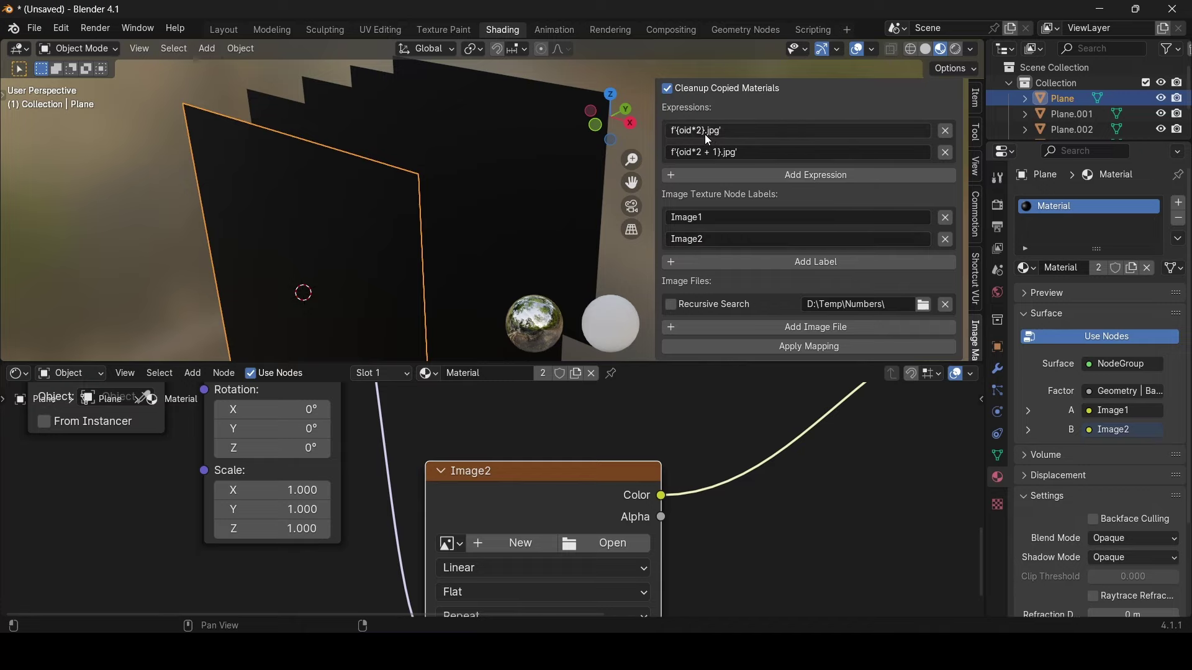
pyautogui.click(1068, 113)
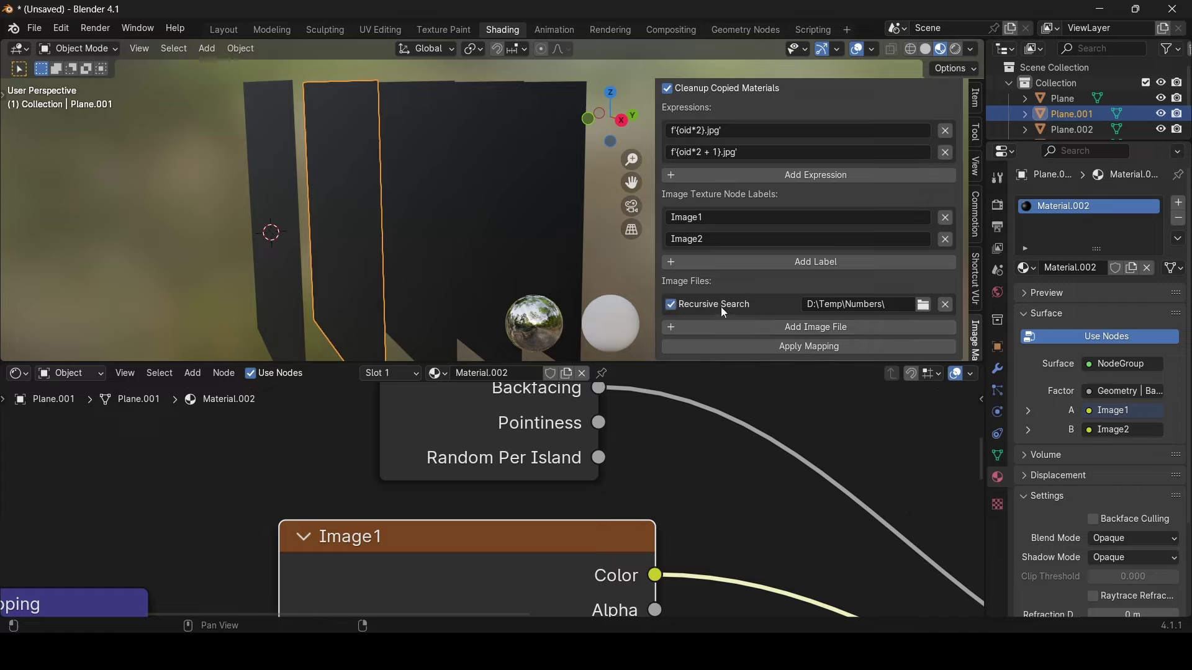
# Reapply the mapping with recursive search and inspect the numbered images on the planes.
pyautogui.click(736, 346)
pyautogui.moveTo(527, 303); pyautogui.dragTo(620, 263, button='middle')
pyautogui.moveTo(516, 227); pyautogui.dragTo(318, 241, button='middle')
pyautogui.scroll(3, 483, 231)
pyautogui.scroll(-2, 587, 403)
pyautogui.scroll(-2, 471, 215)
pyautogui.scroll(2, 456, 199)
# Select the first Plane and check the Objects Prefix field.
pyautogui.click(348, 244)
pyautogui.scroll(3, 751, 234)
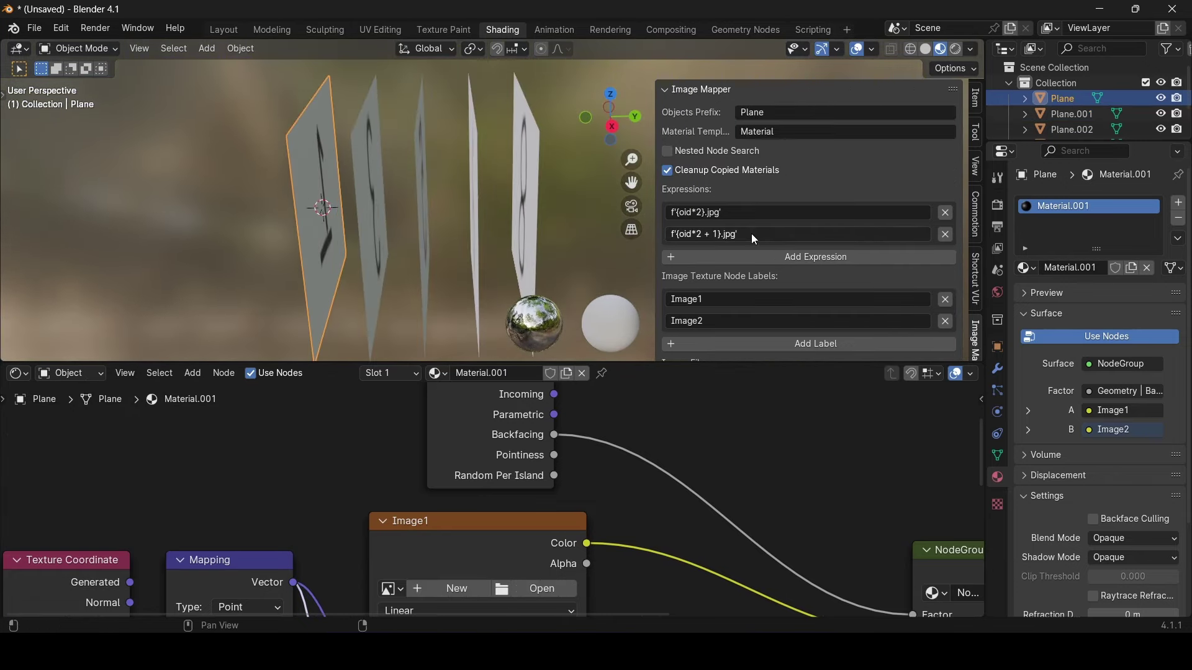
pyautogui.click(798, 118)
pyautogui.moveTo(353, 236); pyautogui.dragTo(641, 222, button='middle')
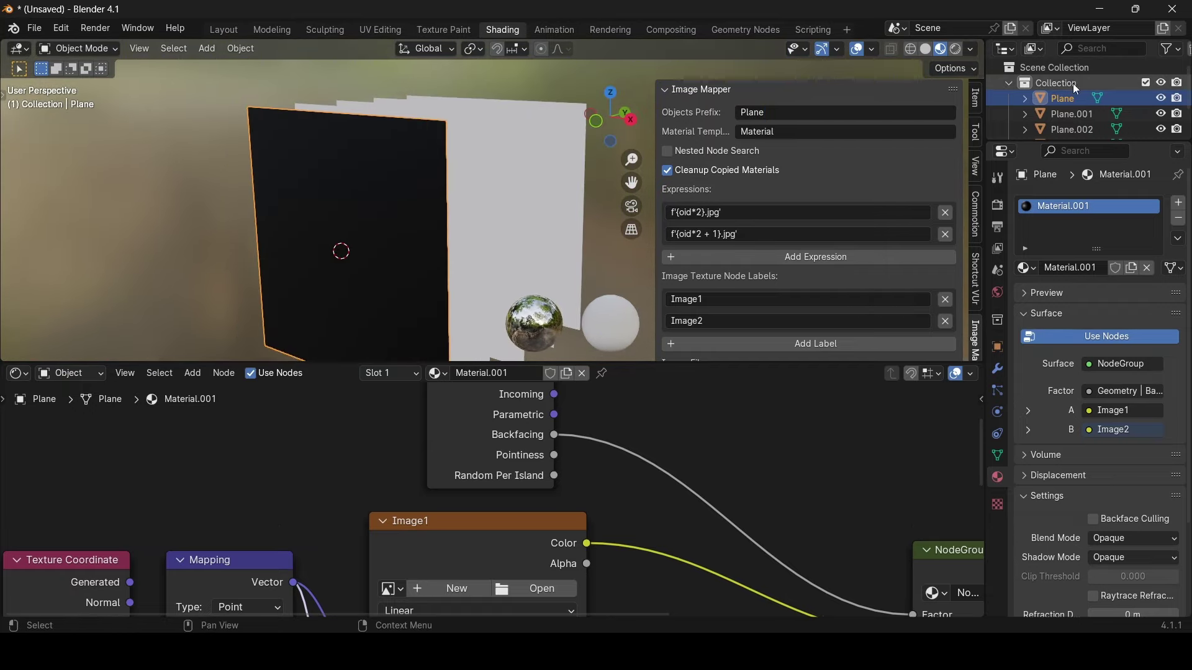
# Change the first expression to f'{oid*2 + 1}.jpg'.
pyautogui.moveTo(483, 236); pyautogui.dragTo(575, 264, button='middle')
pyautogui.click(700, 213)
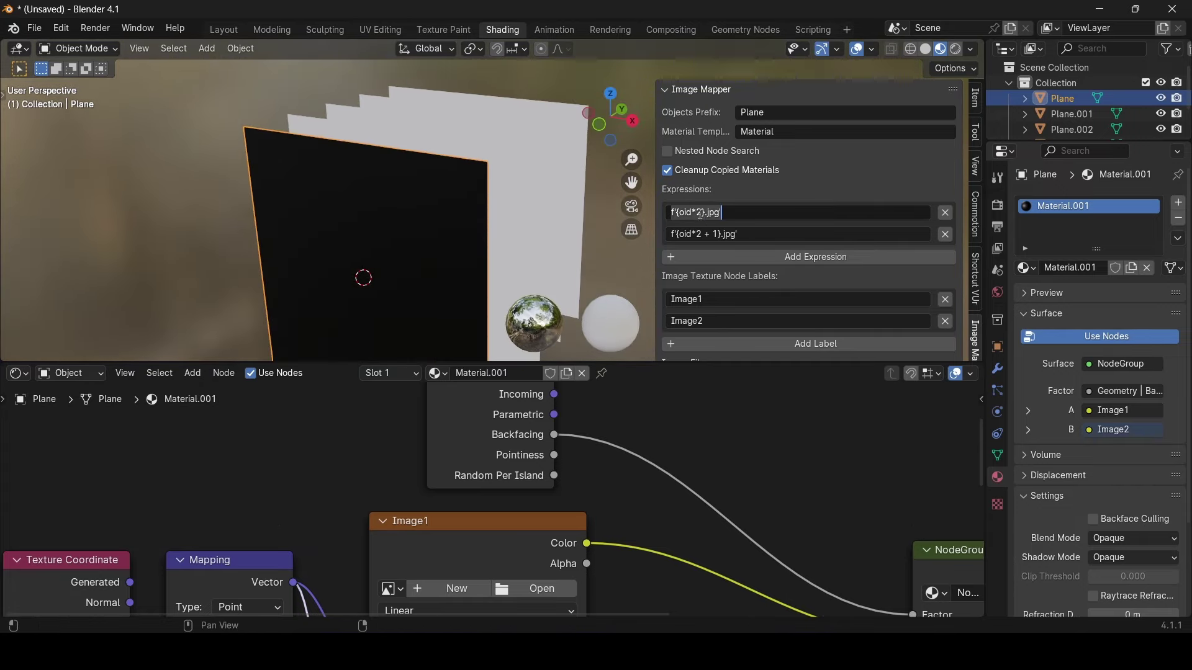
pyautogui.click(703, 215)
pyautogui.write('+ 1')
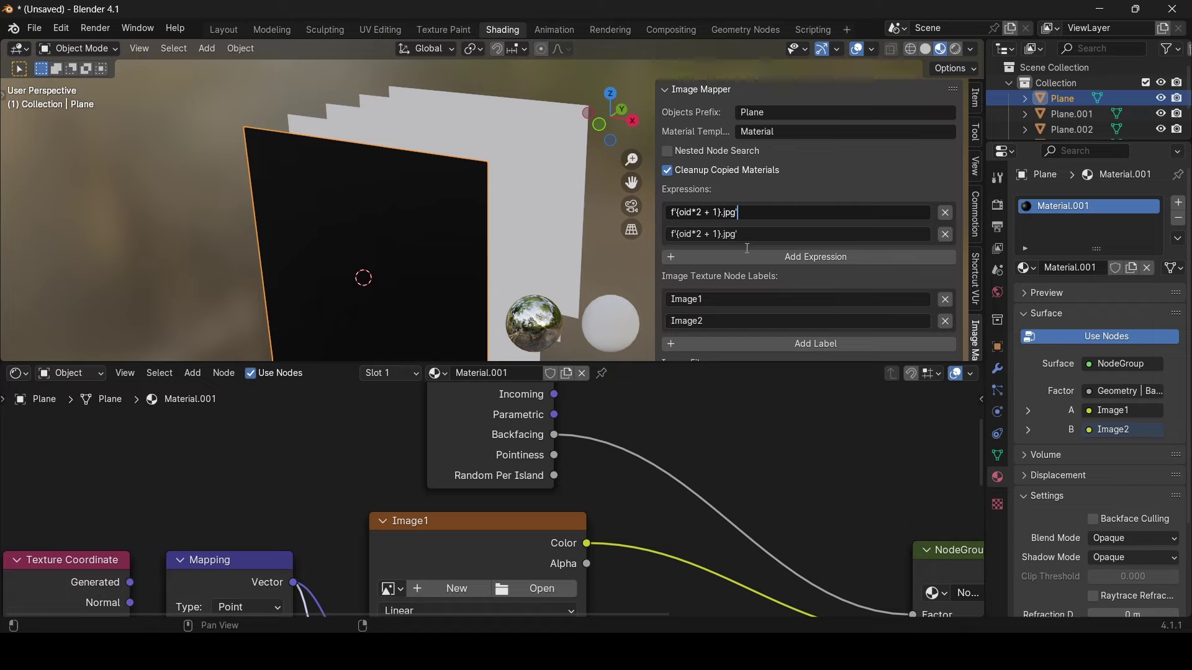
# Change the second expression's '+ 1' to '+ 2', making it f'{oid*2 + 2}.jpg'.
pyautogui.click(731, 236)
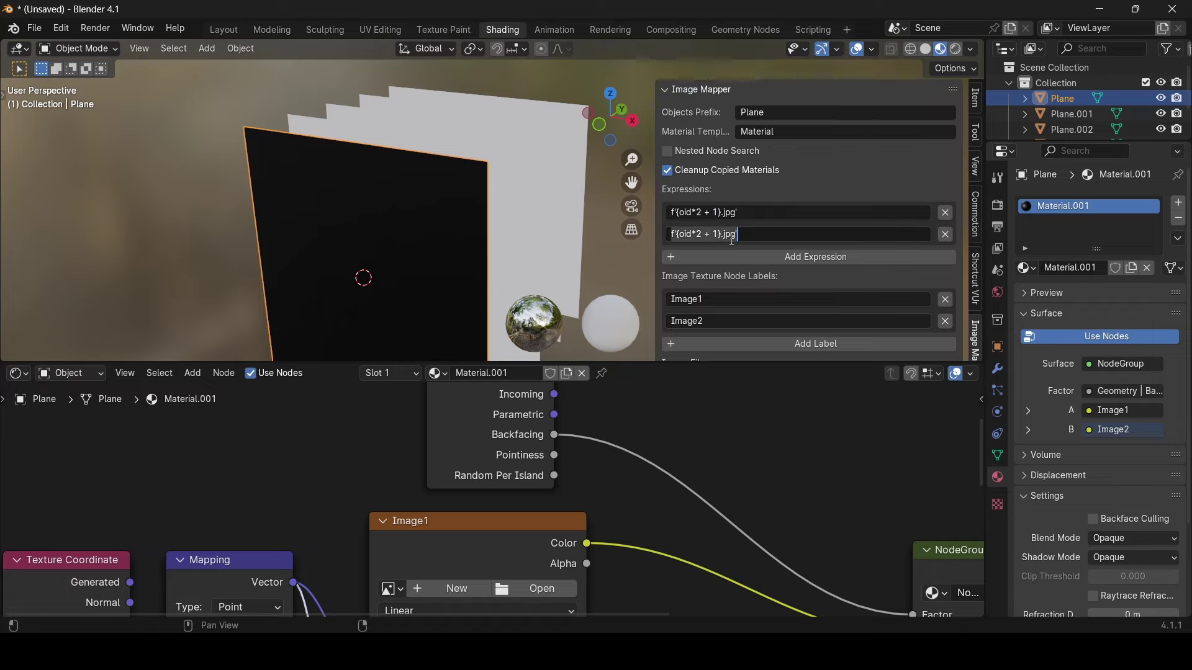
pyautogui.press('Home')
pyautogui.press('Right')
pyautogui.press('Delete')
pyautogui.write('2')
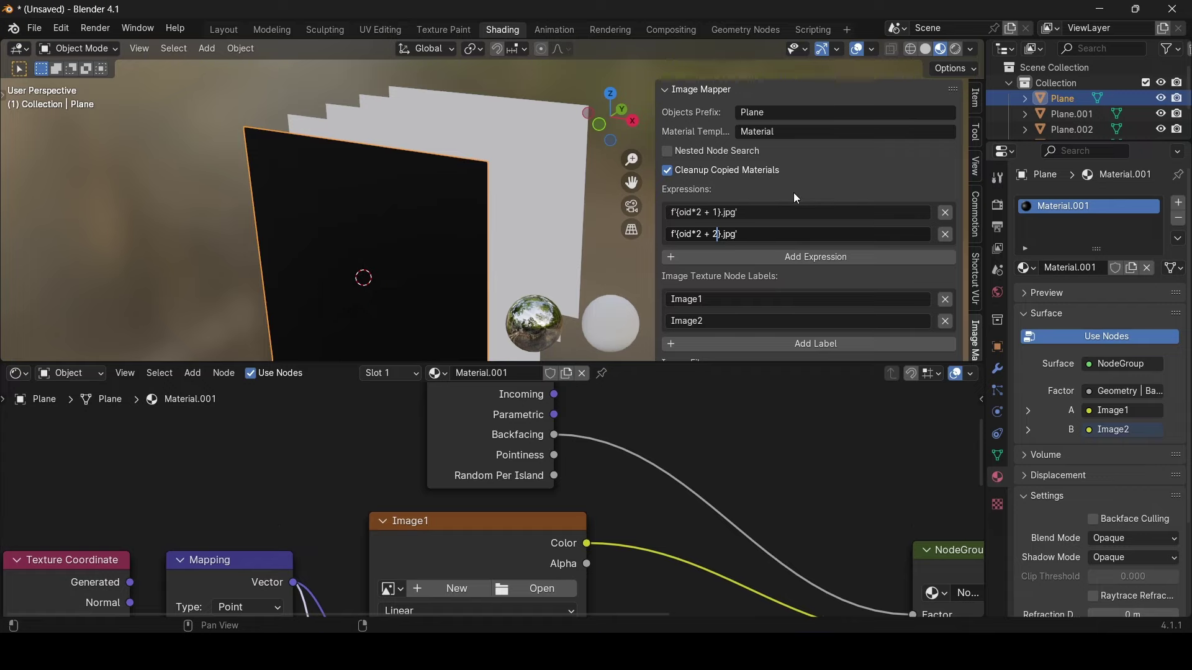
pyautogui.press('Return')
pyautogui.scroll(-3, 814, 352)
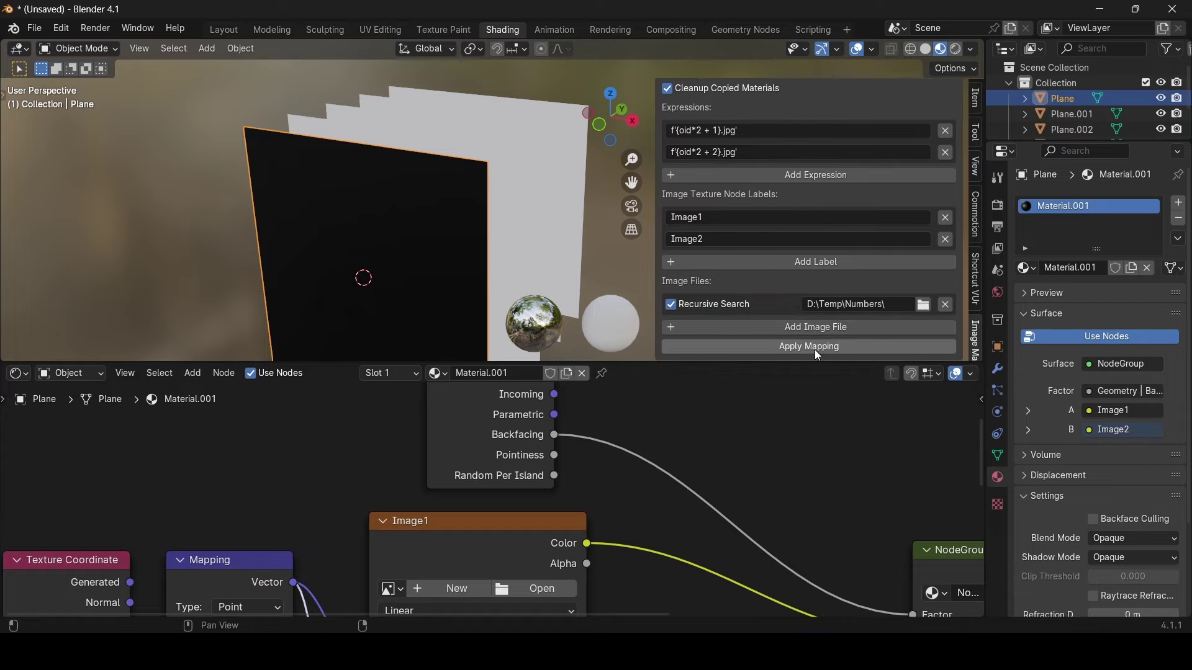
# Reapply the mapping so the plane fronts show pages 1, 3, 5, 7 and 9.
pyautogui.click(813, 348)
pyautogui.moveTo(602, 328); pyautogui.dragTo(621, 236, button='middle')
pyautogui.scroll(3, 856, 254)
pyautogui.scroll(-2, 836, 245)
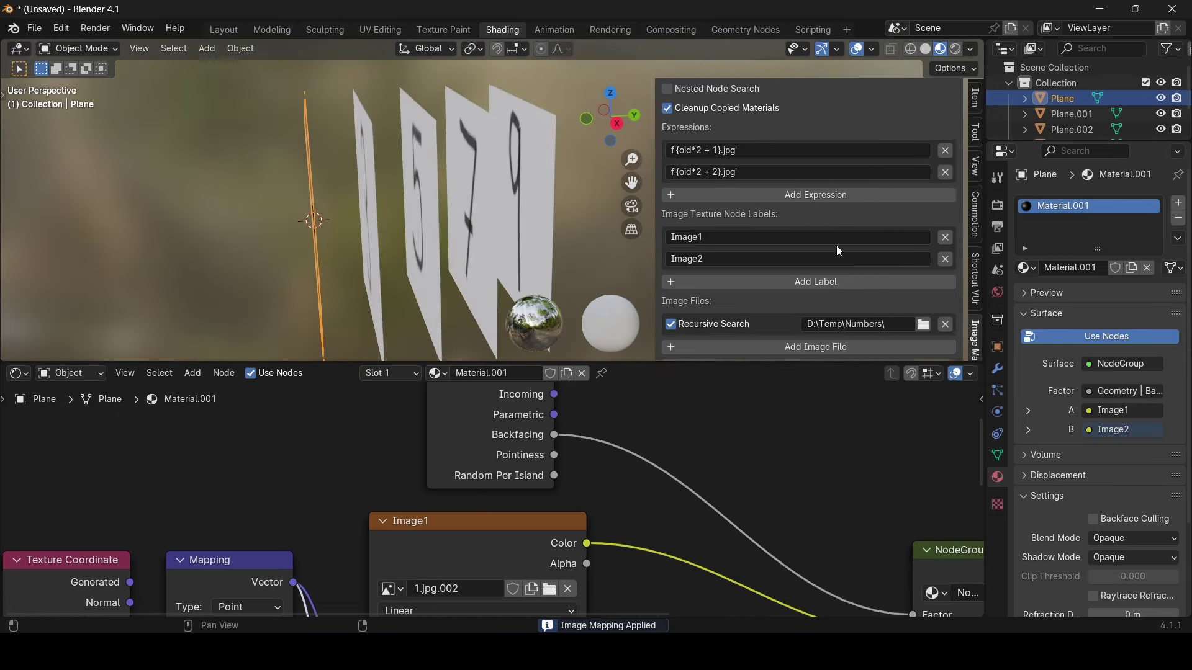
pyautogui.scroll(-1, 832, 250)
pyautogui.scroll(4, 823, 258)
pyautogui.scroll(-5, 785, 316)
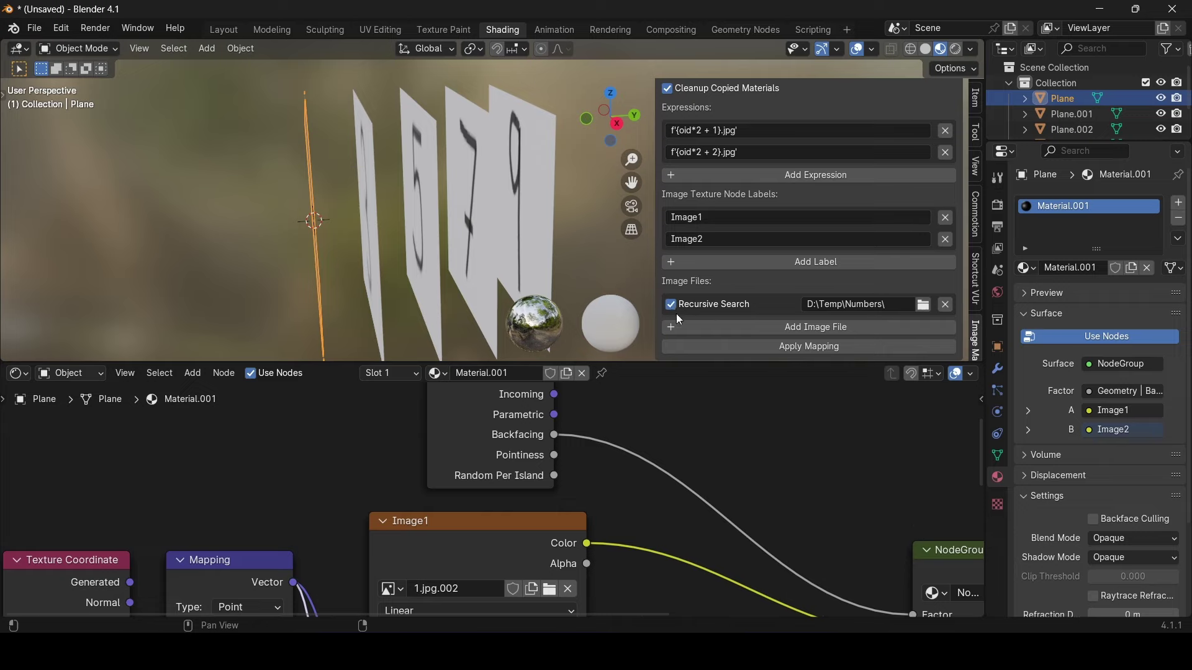
pyautogui.scroll(3, 795, 311)
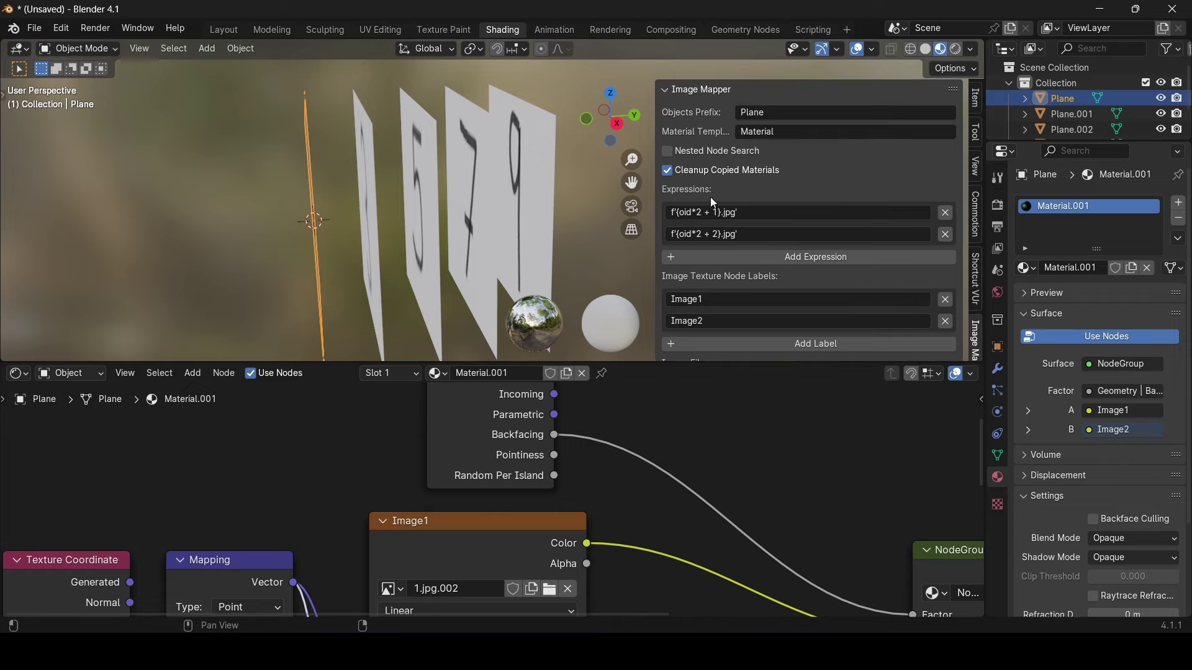
# Select Plane.001, Plane.002 and Plane.003 to check their loaded images.
pyautogui.click(1075, 114)
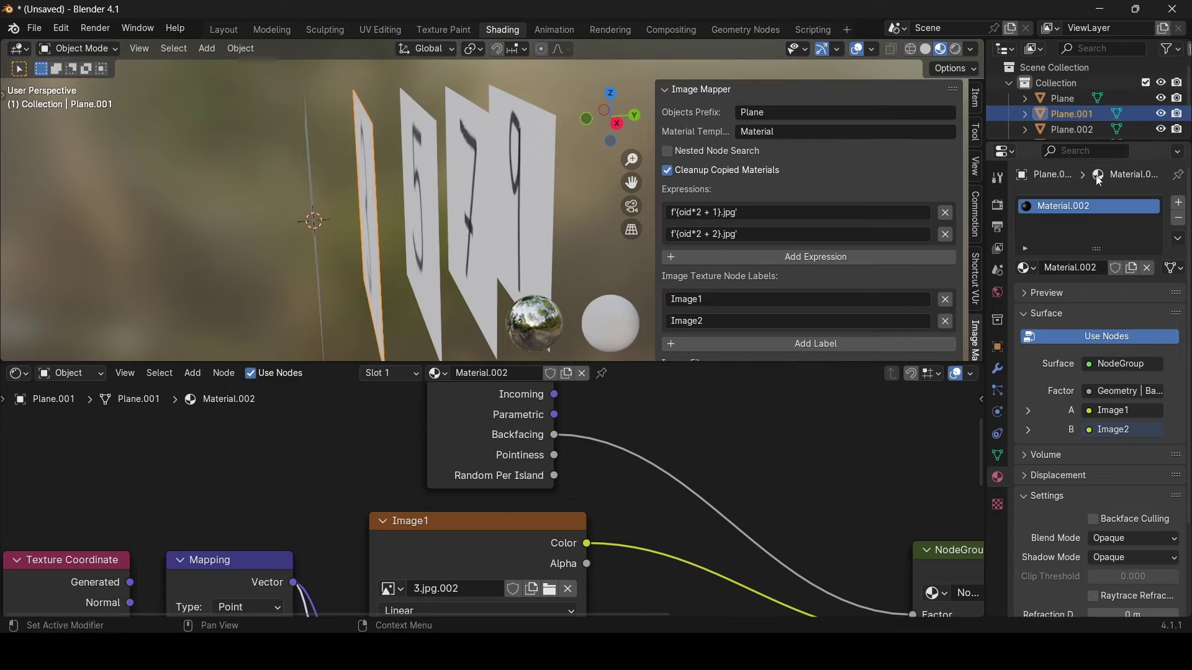
pyautogui.scroll(-2, 1075, 113)
pyautogui.click(1077, 95)
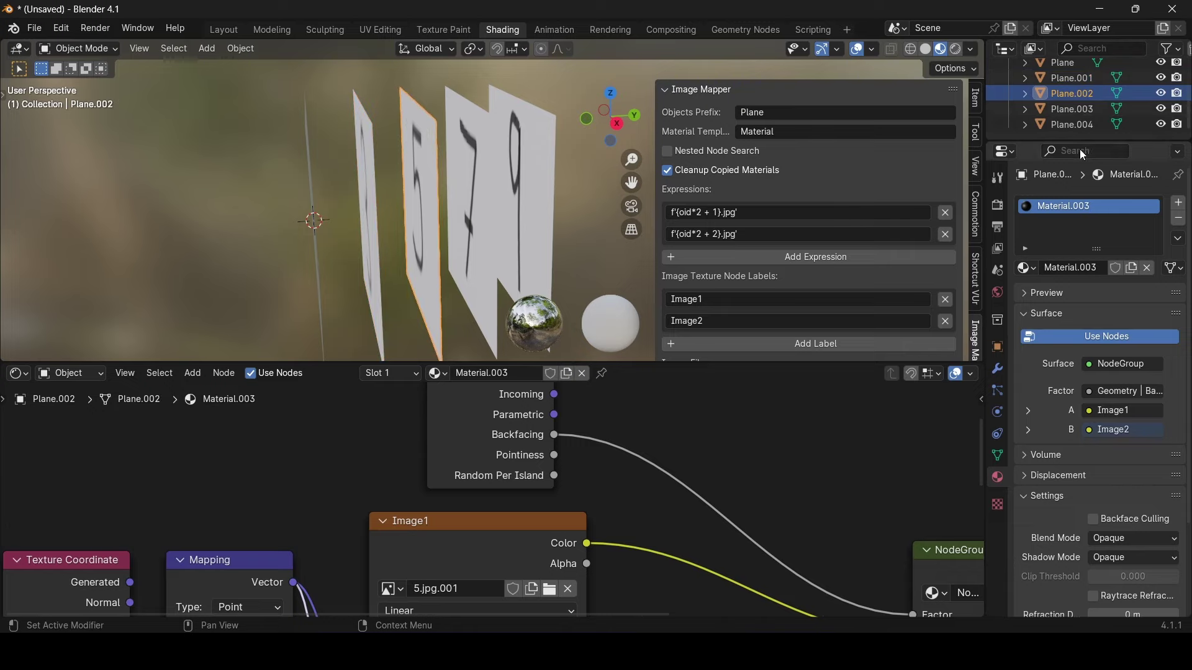
pyautogui.click(1064, 110)
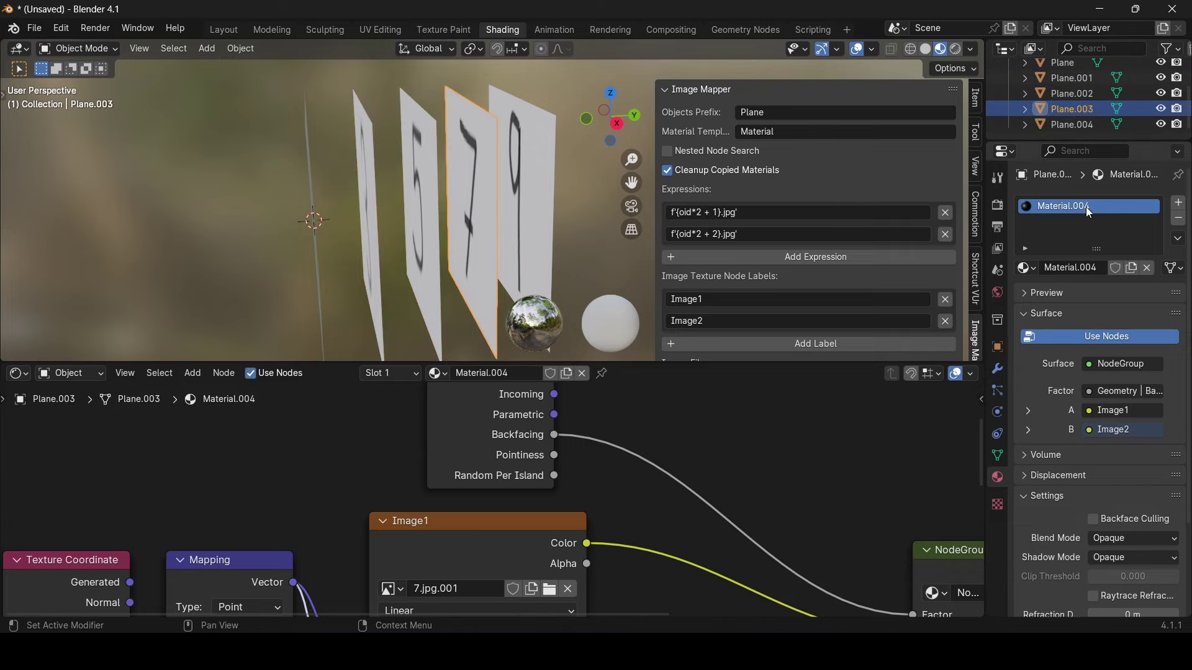